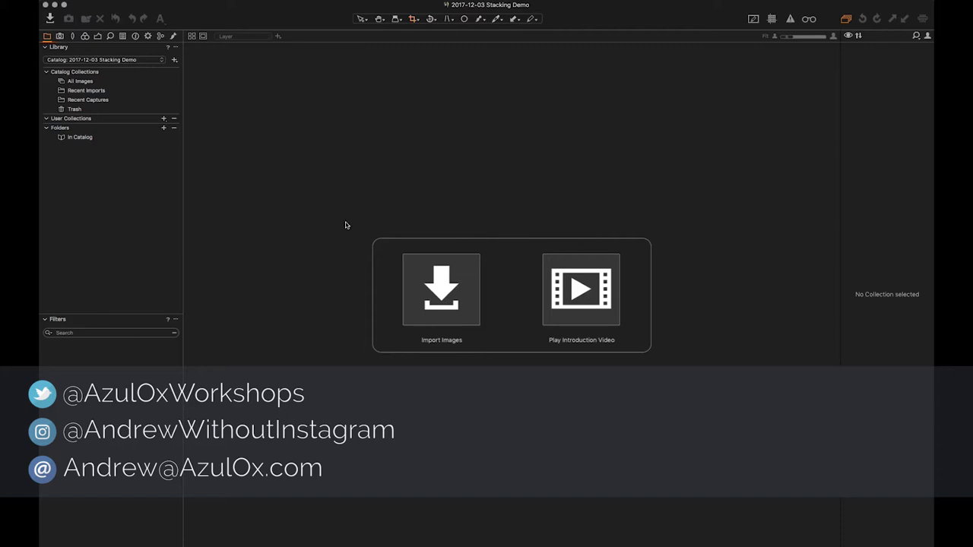
Import all NEF frames from the Stacking Demo folder into Recent Imports Only.
click(455, 298)
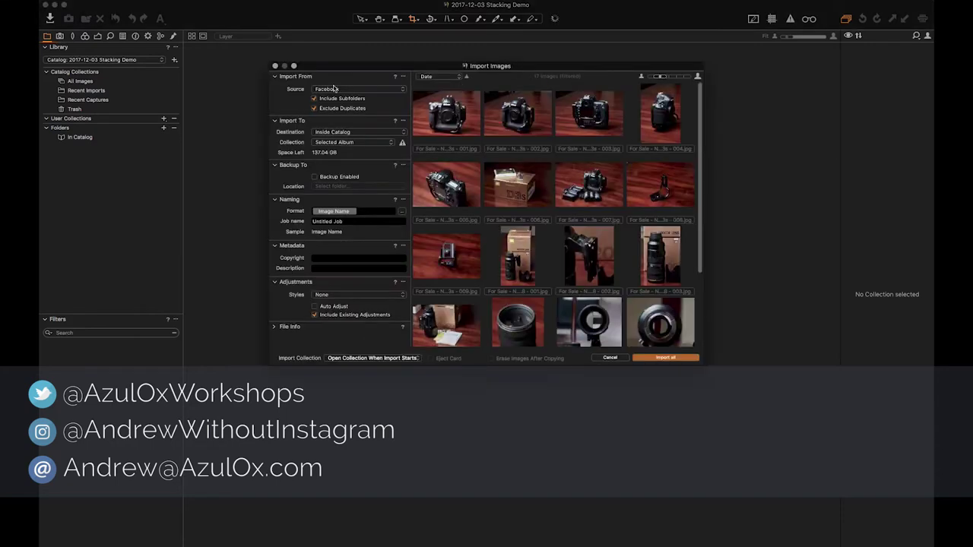
click(336, 89)
click(341, 105)
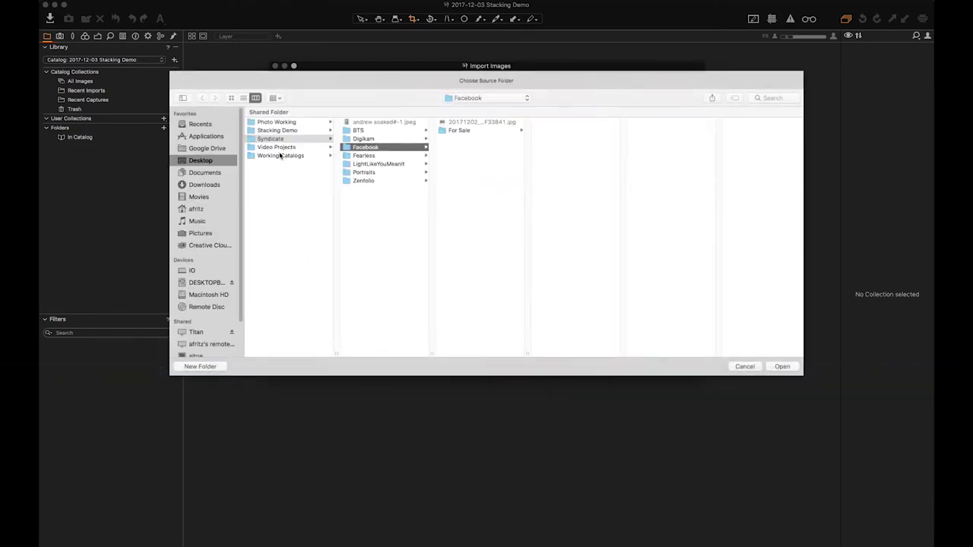
click(279, 130)
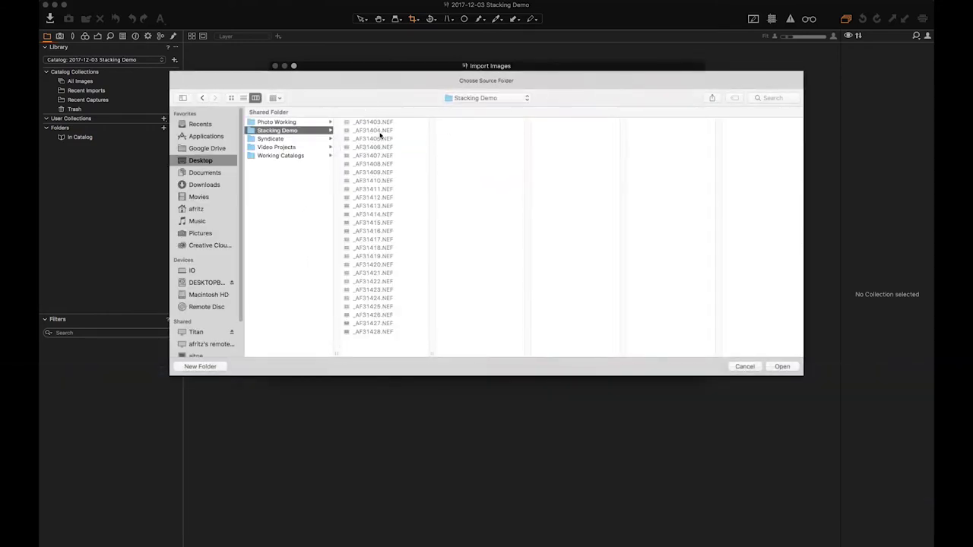
click(782, 366)
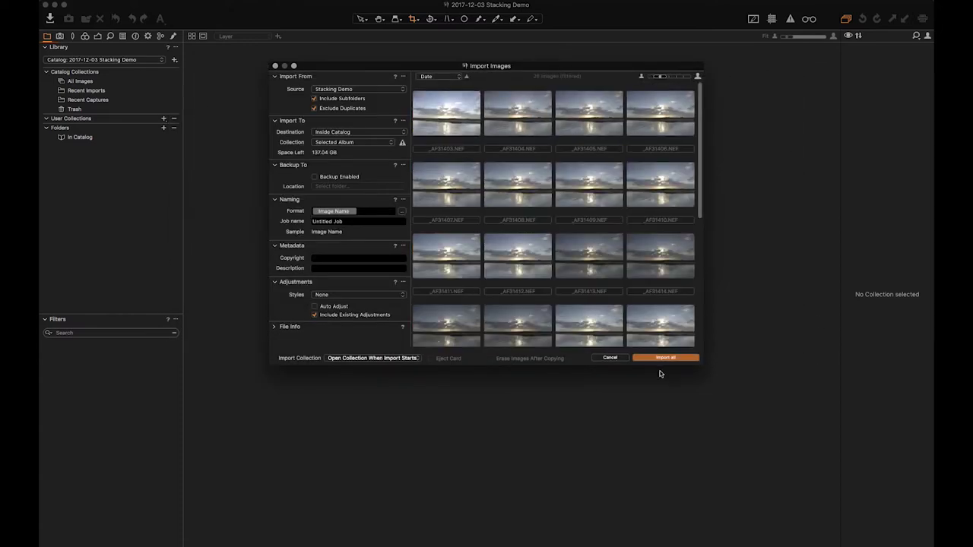
click(354, 143)
click(344, 129)
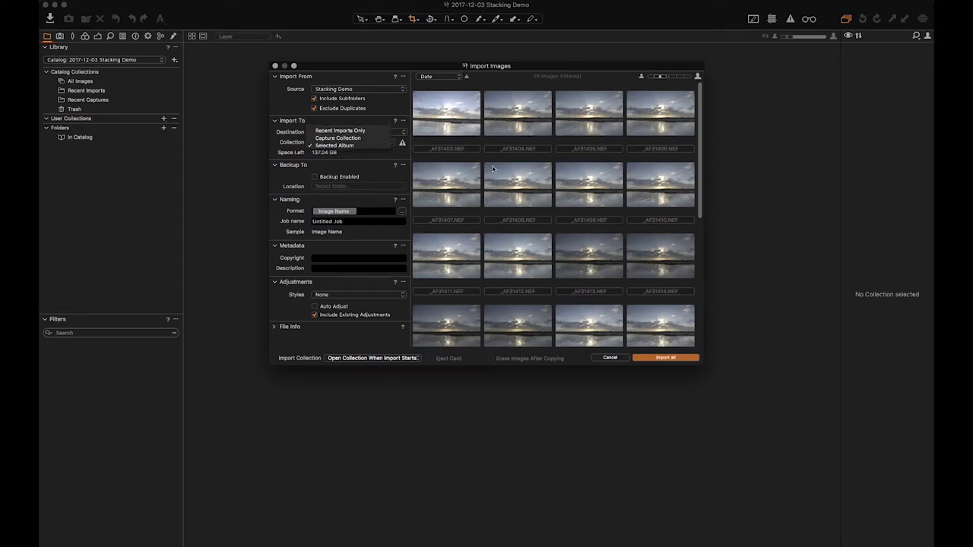
click(661, 357)
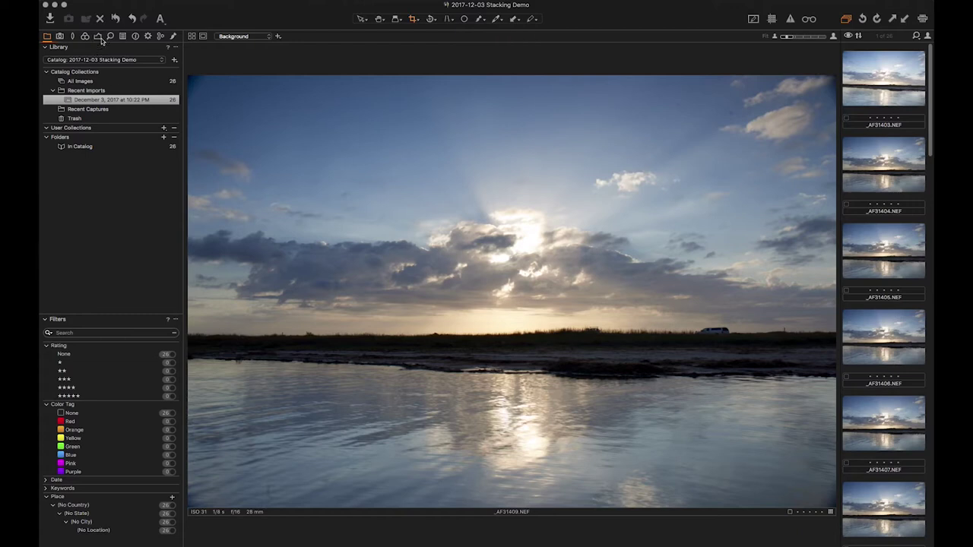
Show the Exposure tool tab with Histogram, White Balance, Exposure, Levels and Curve.
click(98, 36)
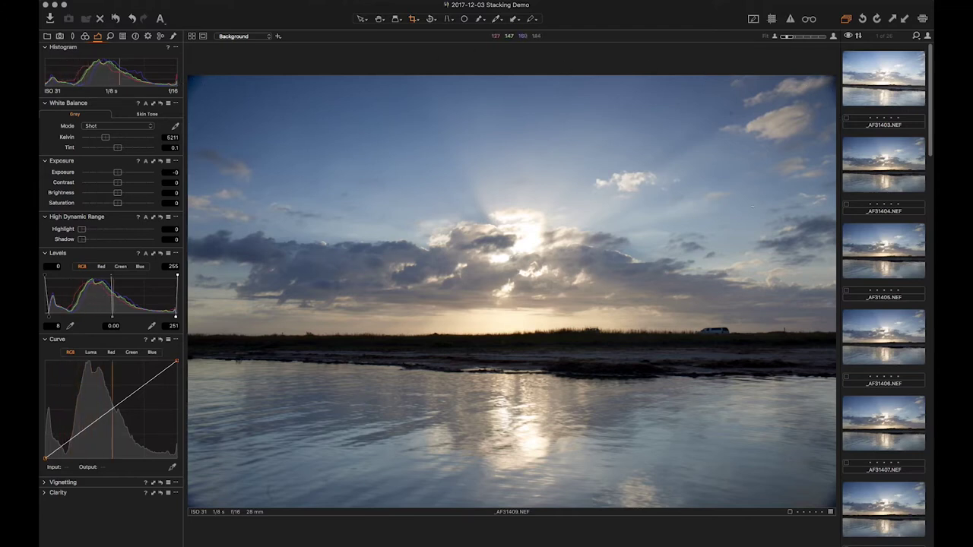
Remove the brighter first frame _AF31403 from the collection.
click(885, 162)
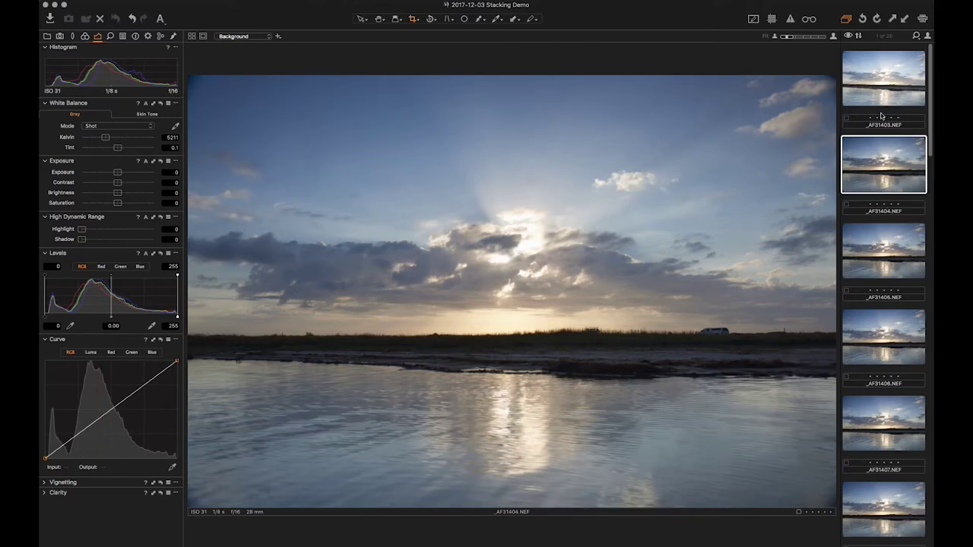
click(864, 84)
key(Down)
key(Down)
key(Down)
key(Down)
key(Down)
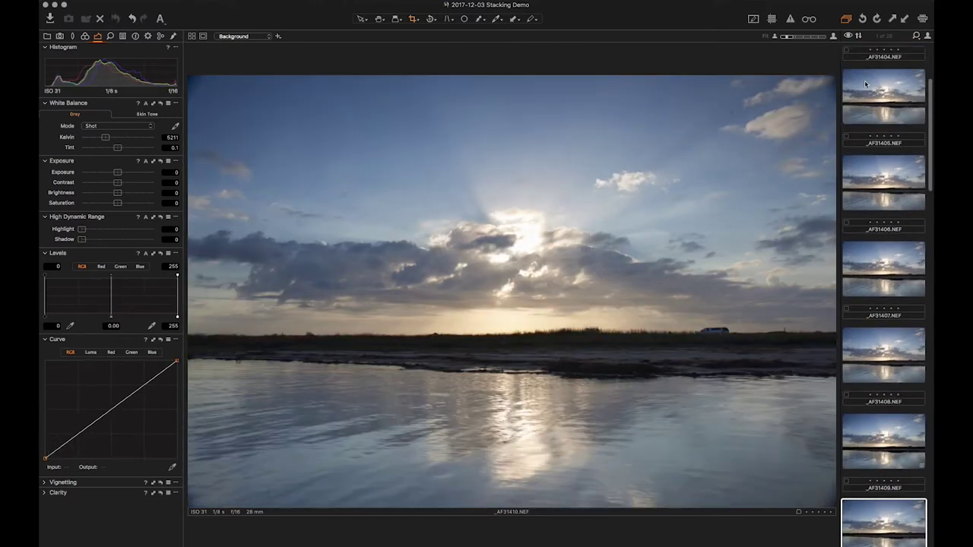
scroll(865, 85, up, 5)
click(864, 84)
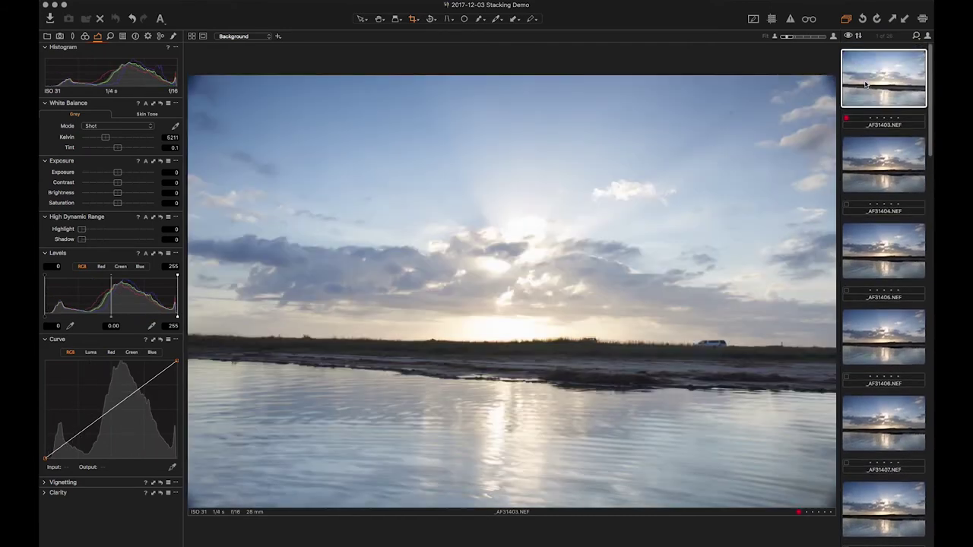
right_click(864, 84)
click(844, 131)
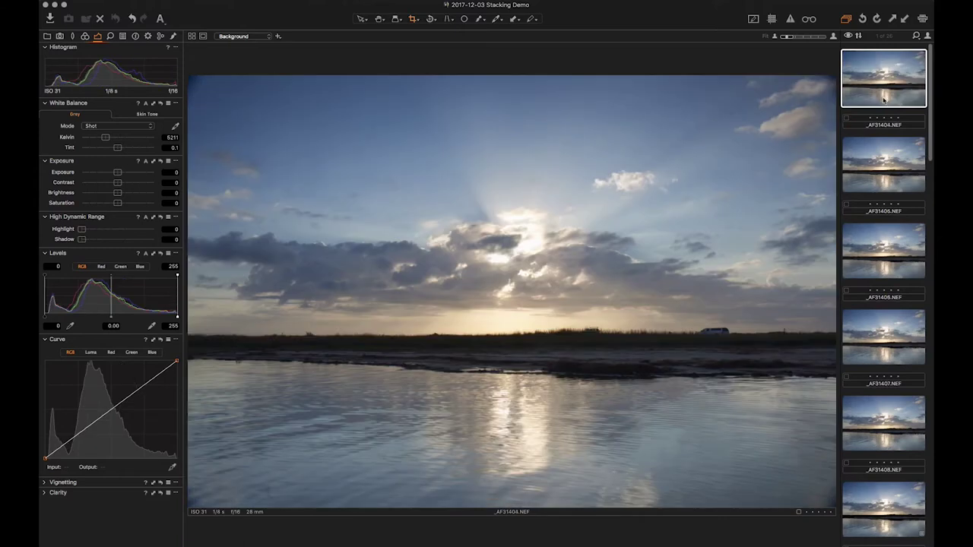
Step through the remaining frames comparing them, ending back on _AF31409.
key(Down)
key(Down)
key(Down)
key(Down)
key(Down)
key(Down)
key(Down)
key(Down)
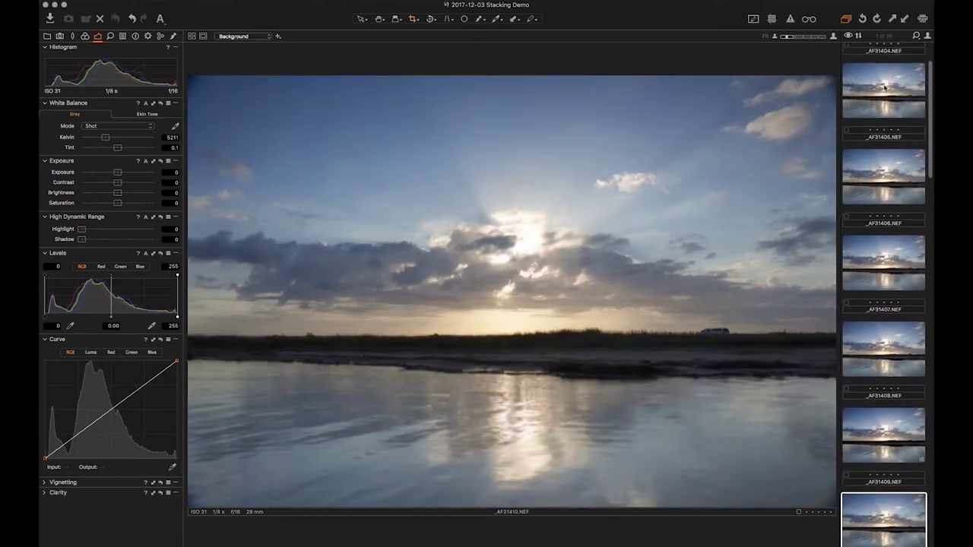
key(Down)
key(Down)
key(Down)
key(Down)
key(Down)
key(Down)
key(Down)
key(Down)
key(Down)
key(Down)
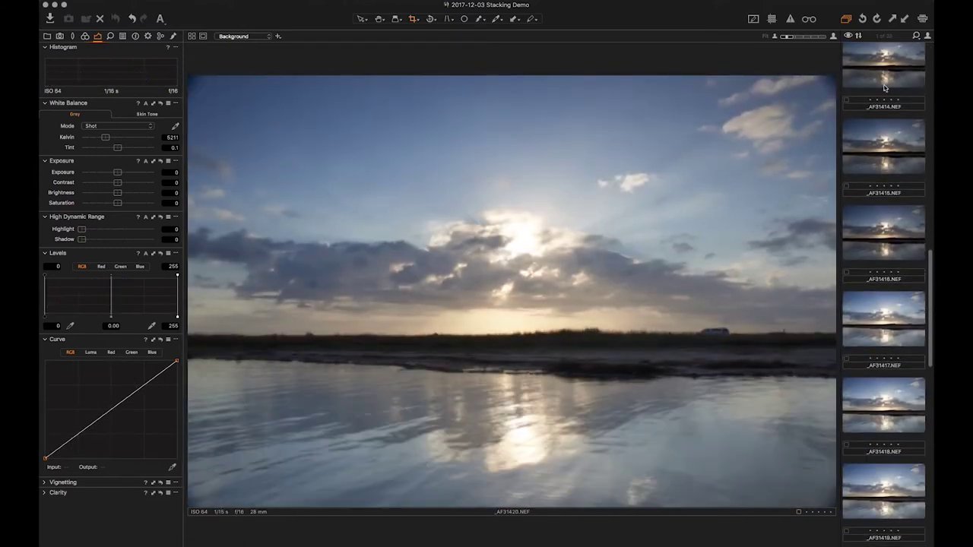
key(Down)
key(Down)
key(Down)
key(Down)
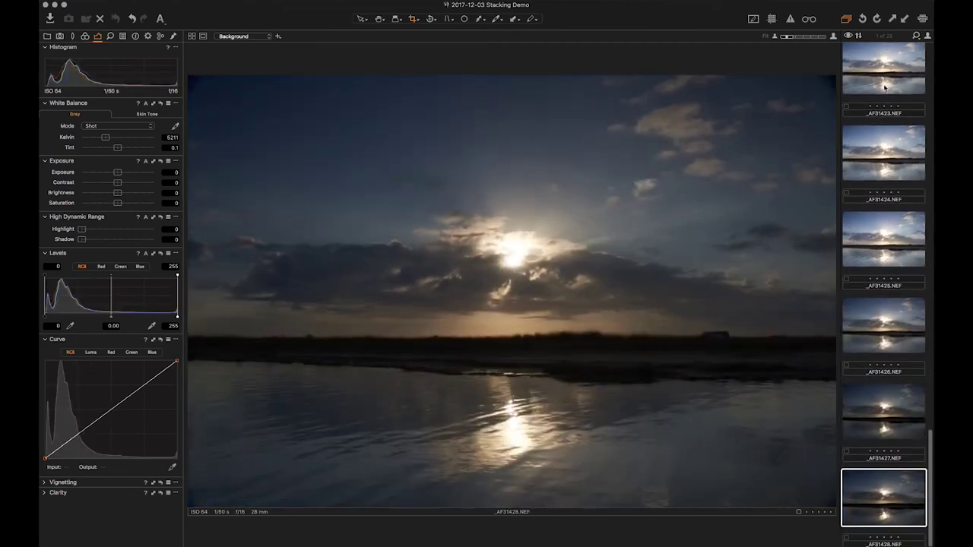
key(Up)
key(Down)
key(Down)
key(Down)
key(Up)
key(Up)
key(Up)
key(Down)
key(Down)
key(Down)
key(Up)
key(Up)
key(Up)
key(Up)
key(Up)
key(Up)
key(Up)
key(Up)
key(Up)
key(Up)
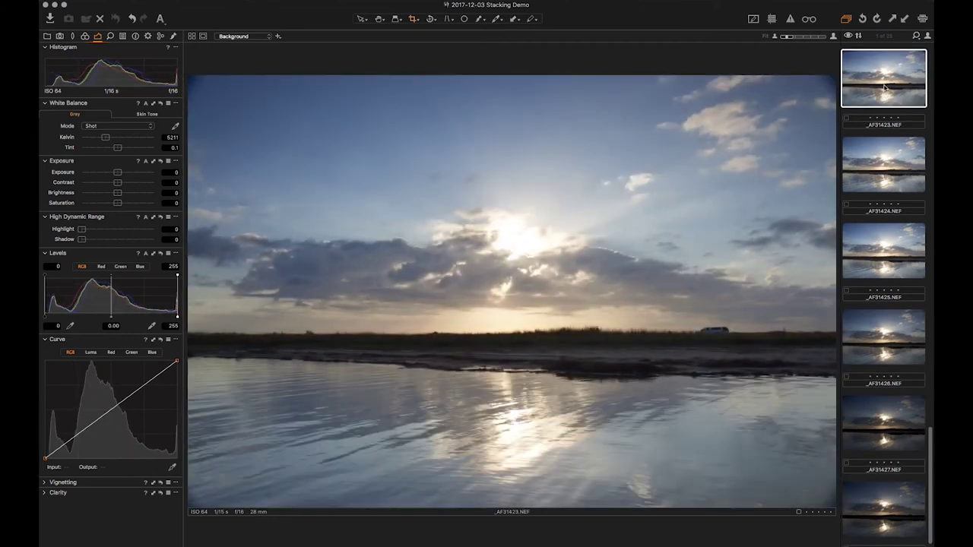
key(Up)
key(Up)
key(Up)
key(Up)
key(Up)
key(Up)
key(Up)
key(Up)
key(Up)
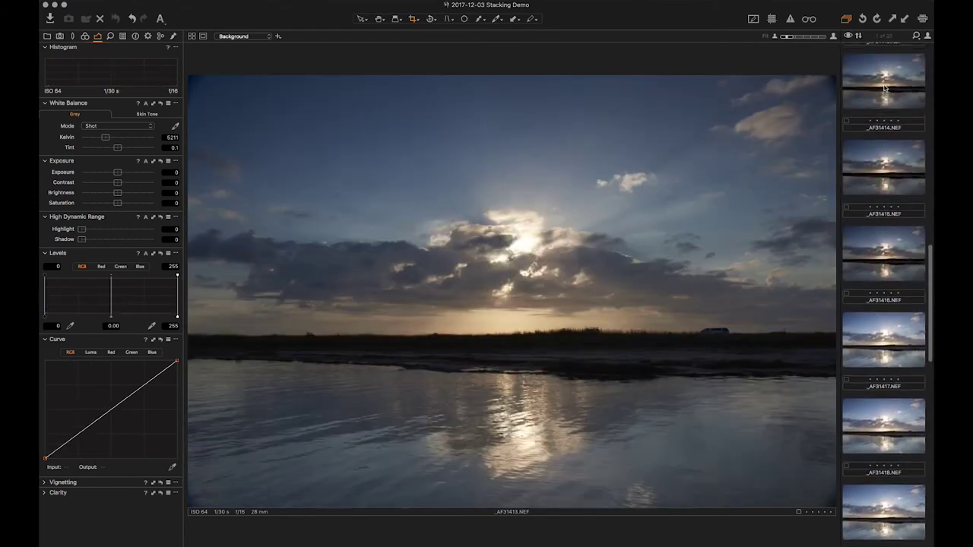
key(Up)
key(Up)
key(Up)
key(Up)
key(Up)
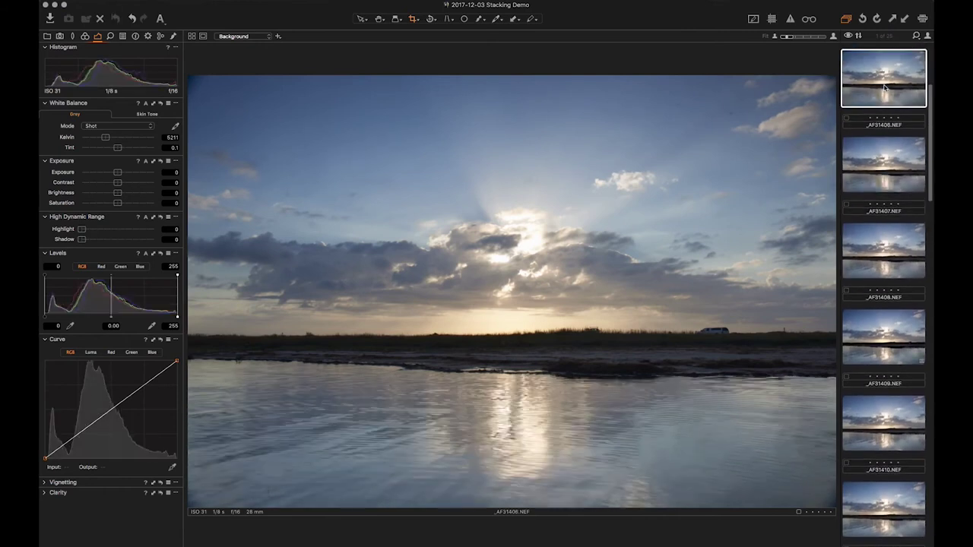
key(Down)
key(Down)
key(Down)
key(Down)
key(Down)
key(Down)
key(Down)
key(Down)
key(Down)
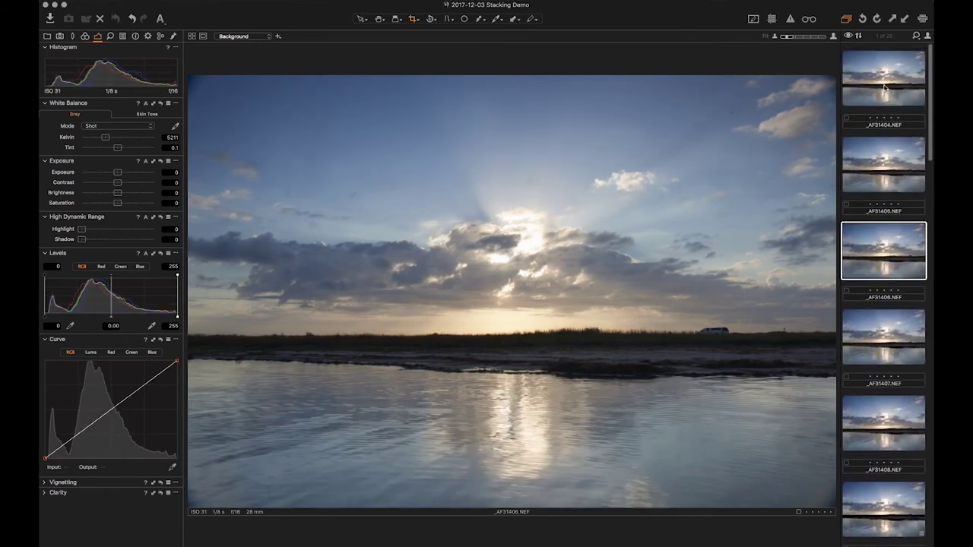
key(Up)
key(Up)
key(Up)
key(Up)
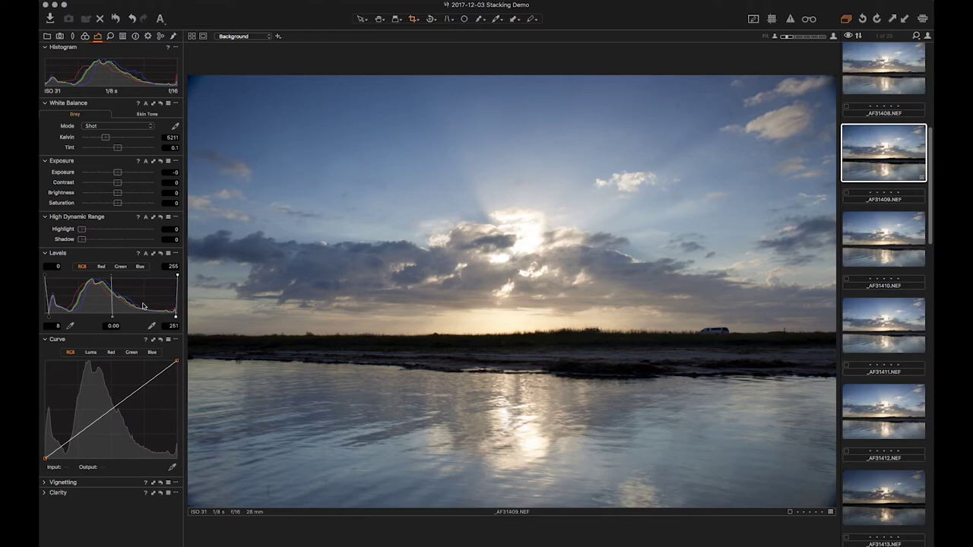
Warm white balance to 5382 K, raise exposure to 0.31 and darken the Levels midtones.
click(107, 138)
drag(107, 138, 107, 138)
drag(117, 172, 120, 172)
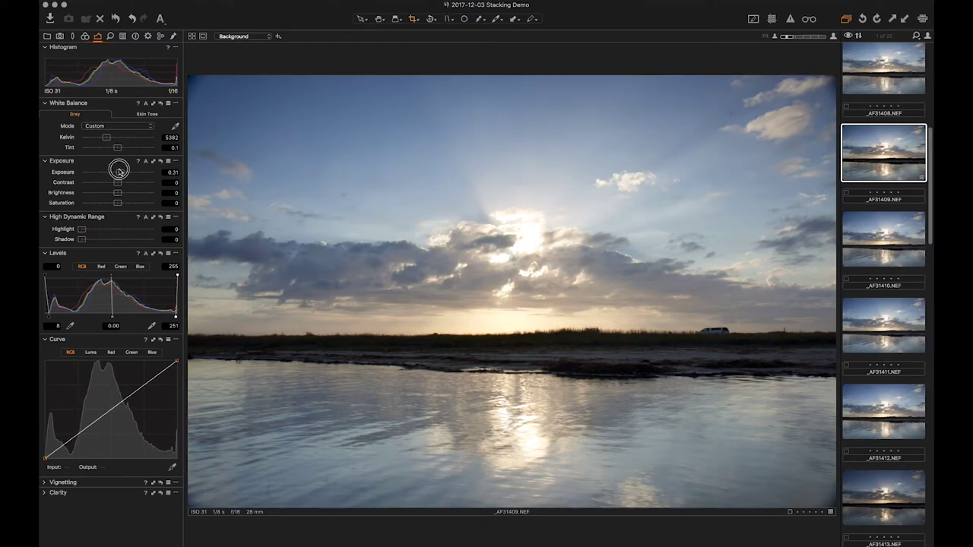
click(111, 316)
mouse_move(111, 316)
mouse_down()
mouse_move(135, 317)
mouse_move(112, 316)
mouse_up()
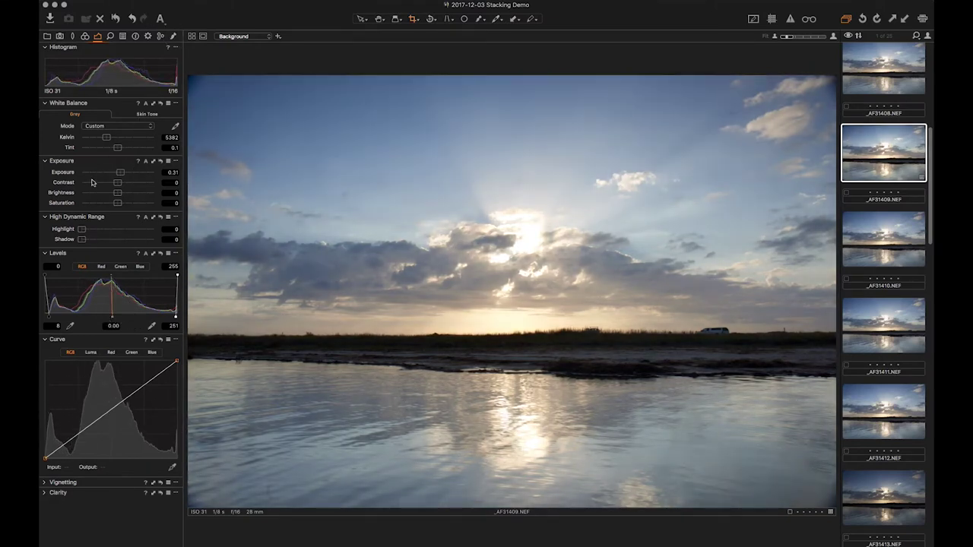
Add a new local adjustment layer named Sky.
click(174, 36)
click(161, 116)
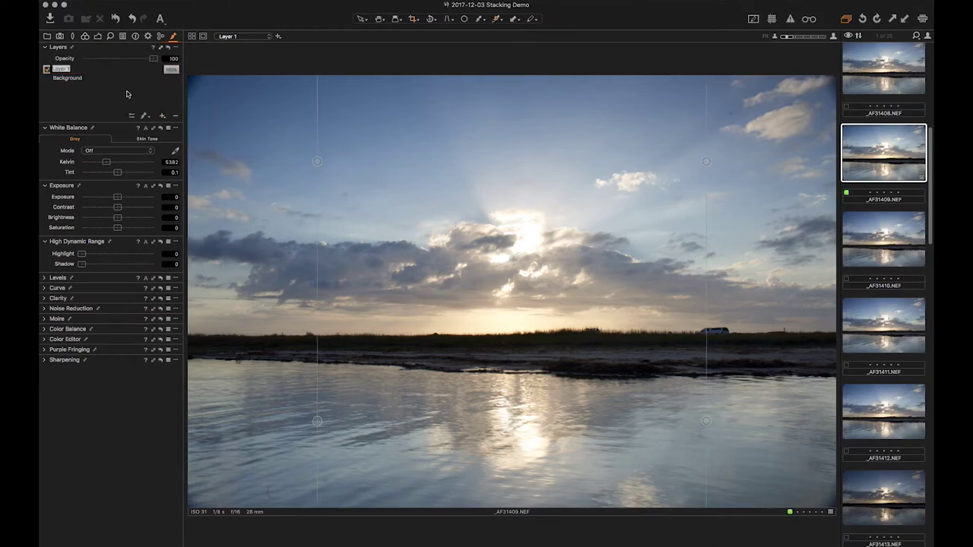
text(Sky)
key(Return)
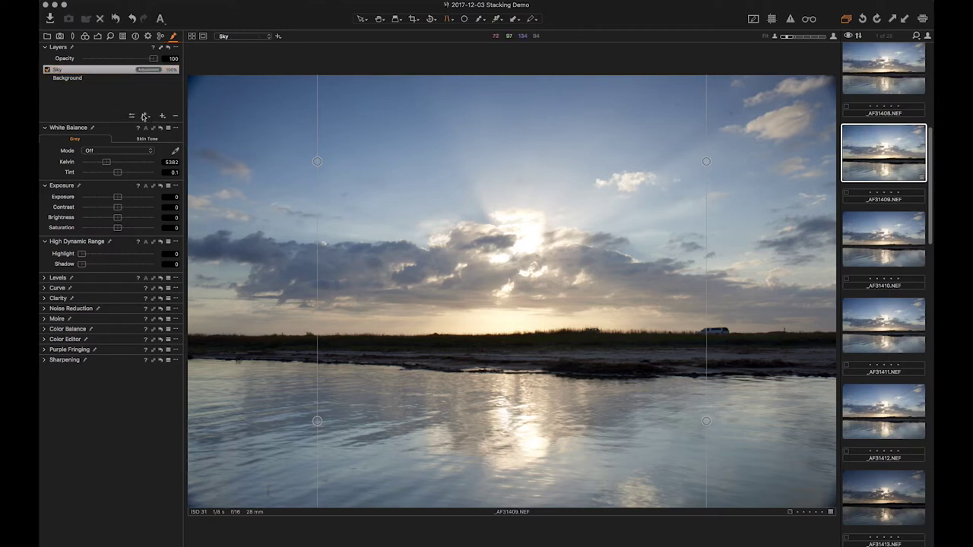
Draw a linear gradient mask over the sky, darkening exposure with contrast 14 and saturation 10.
click(143, 116)
click(163, 142)
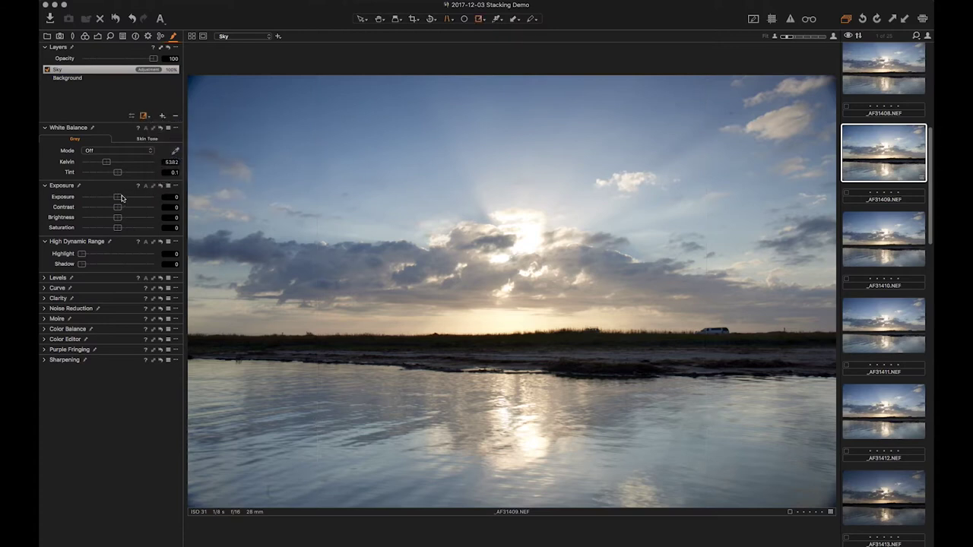
drag(121, 197, 115, 197)
drag(529, 298, 535, 350)
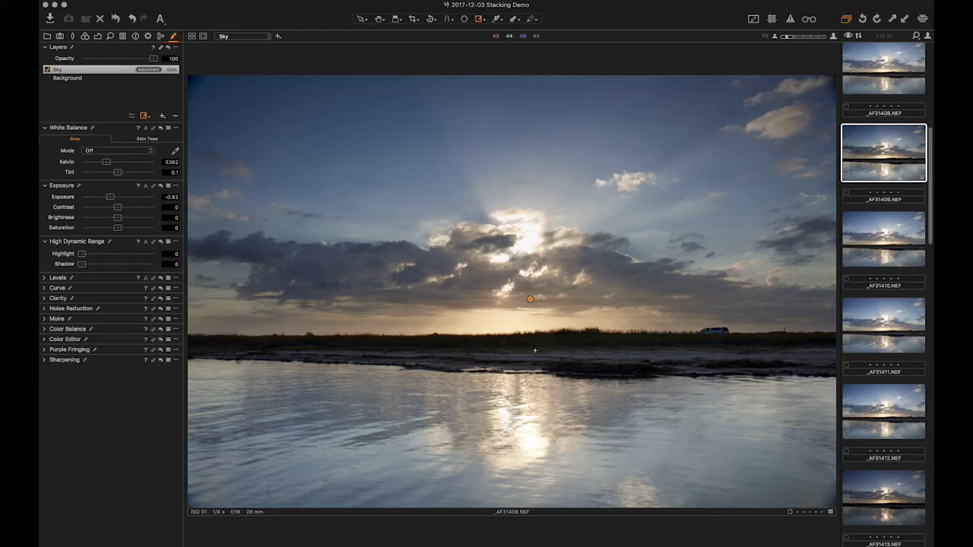
drag(114, 198, 107, 194)
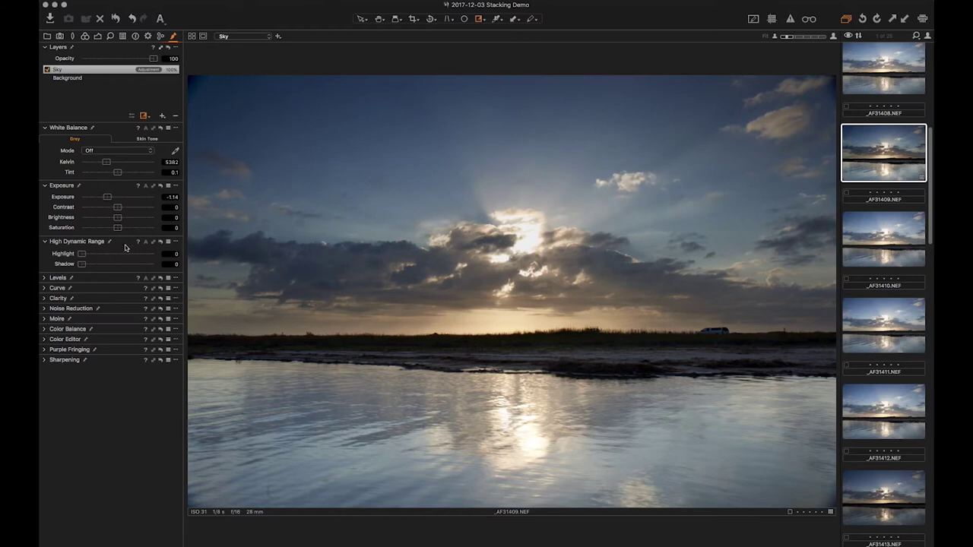
mouse_move(117, 207)
mouse_down()
mouse_move(128, 207)
mouse_move(109, 197)
mouse_up()
drag(120, 231, 123, 228)
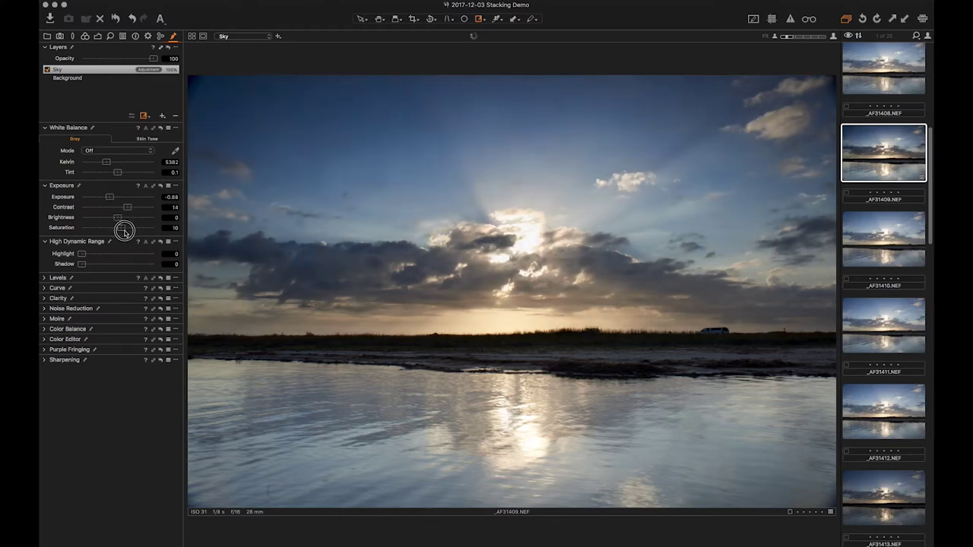
click(64, 79)
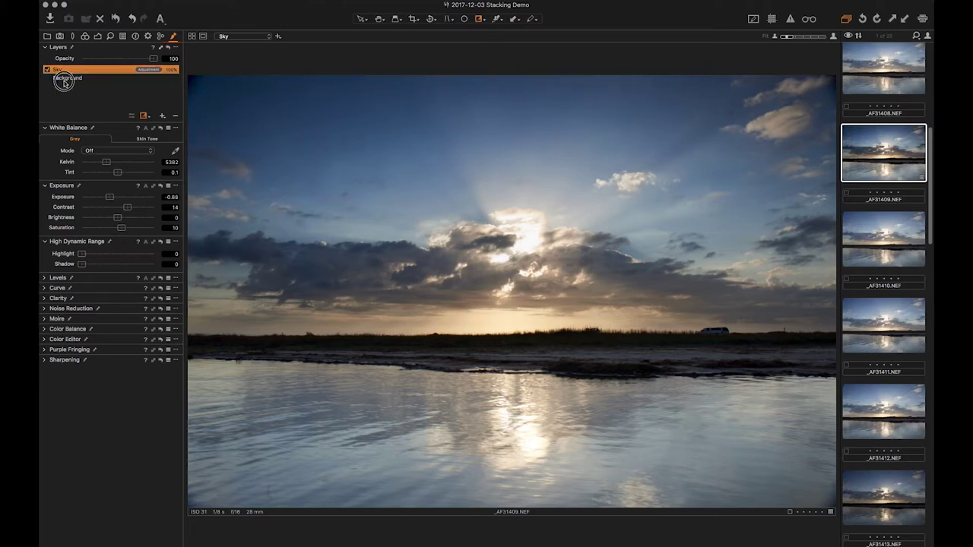
Set Levels black 16, midtone -0.18, white 234 and paste these settings onto every frame.
click(97, 36)
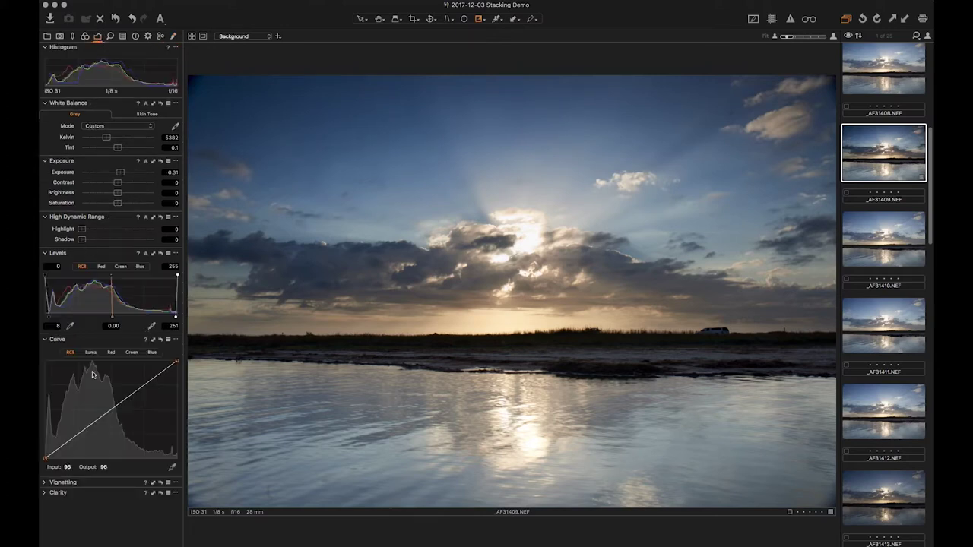
drag(49, 315, 51, 316)
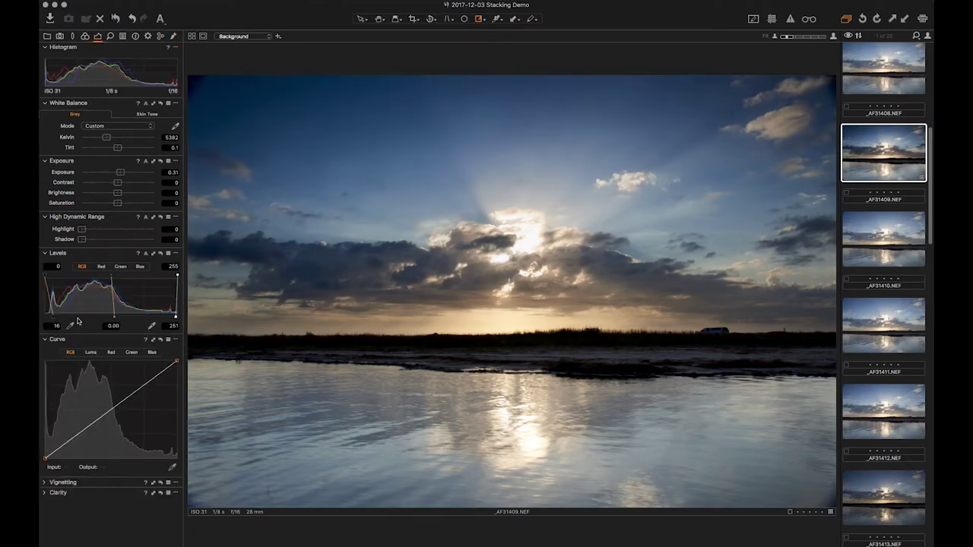
mouse_move(114, 319)
mouse_down()
mouse_move(171, 314)
mouse_move(119, 317)
mouse_up()
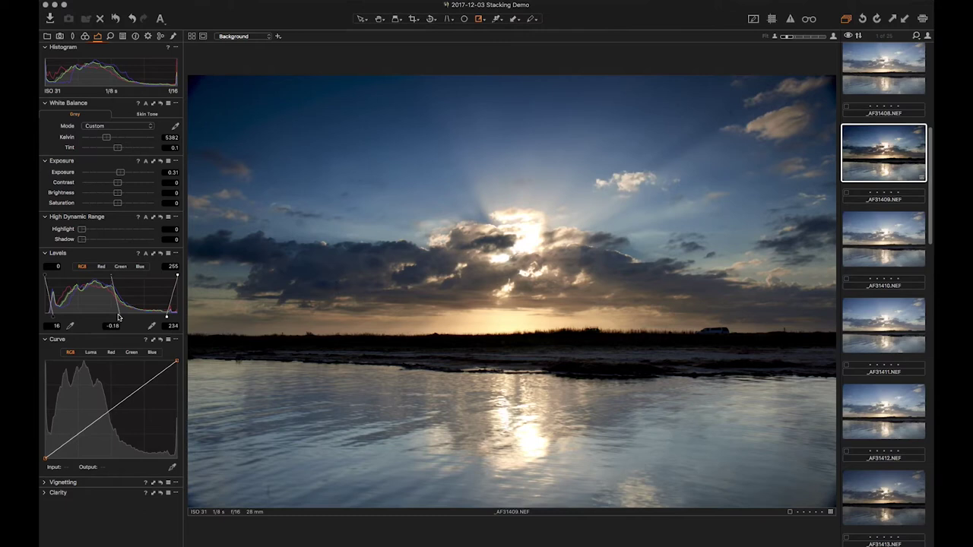
key(super+shift+c)
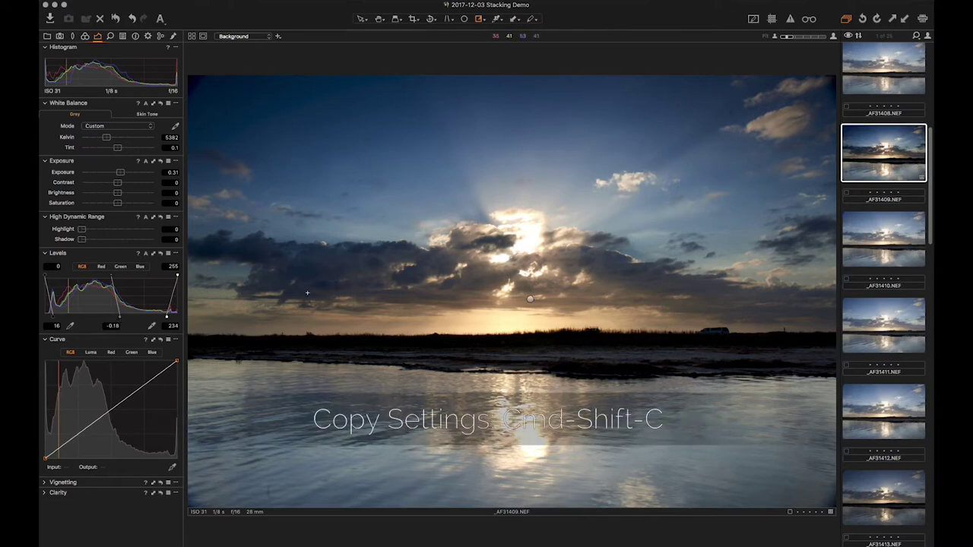
key(super+a)
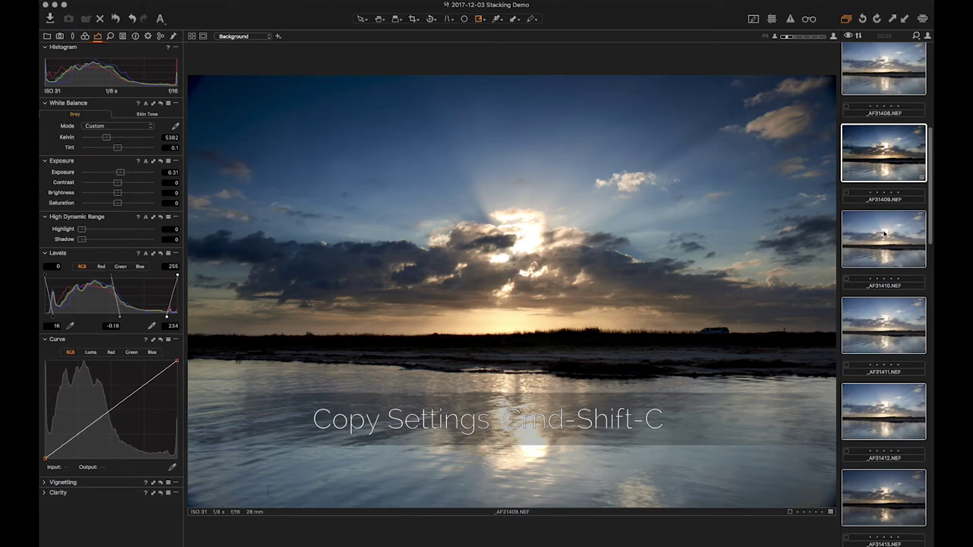
key(super+shift+v)
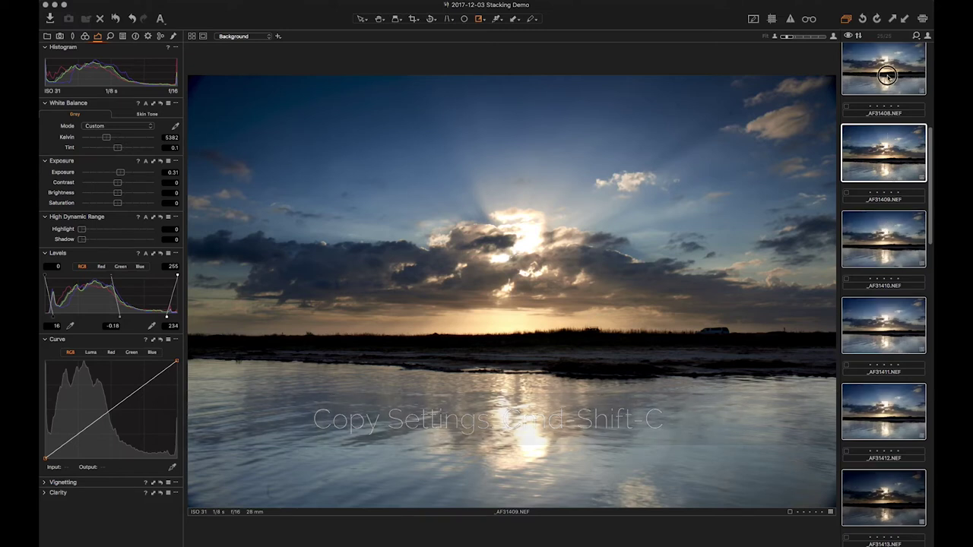
scroll(886, 75, up, 1)
Brighten the first dark frame to exposure 1.4, comparing it with its neighbour.
key(Down)
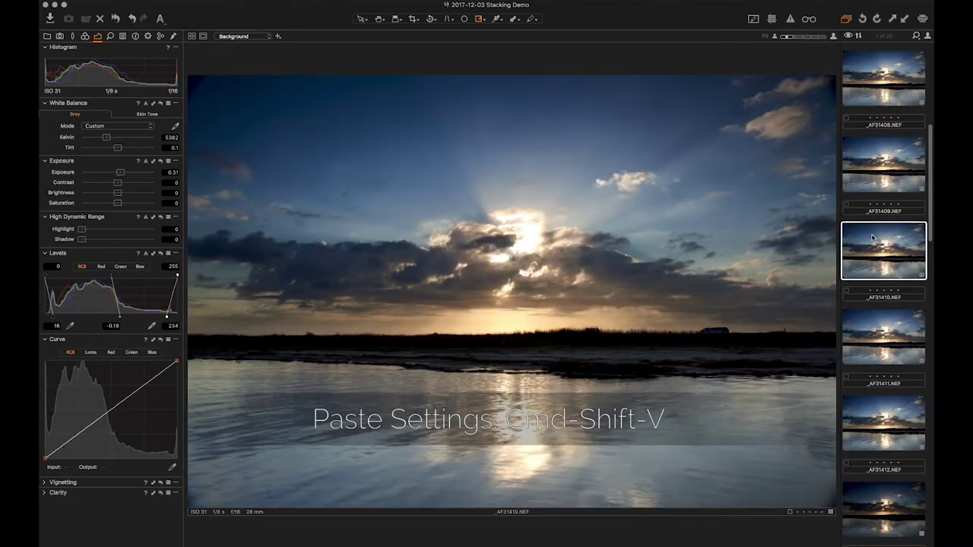
key(Down)
key(Down)
key(Down)
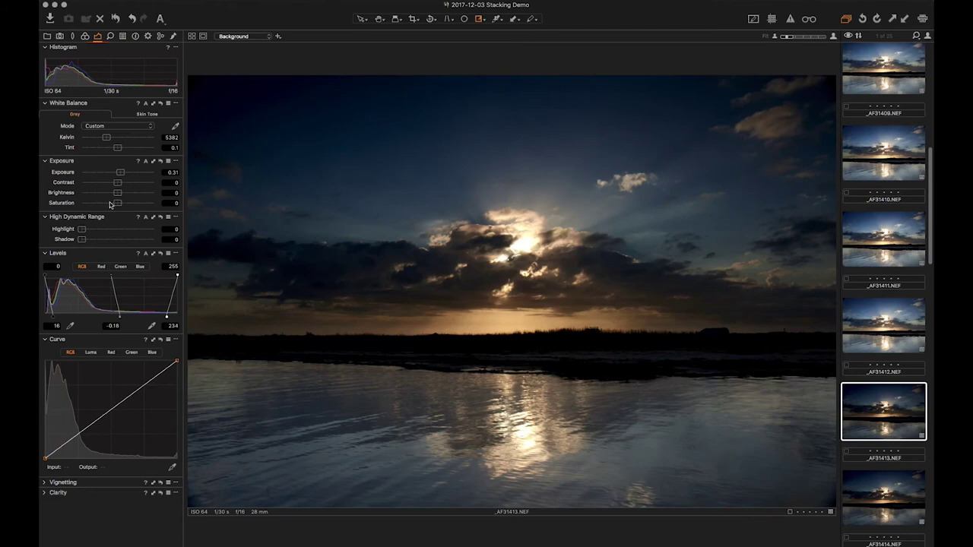
click(120, 173)
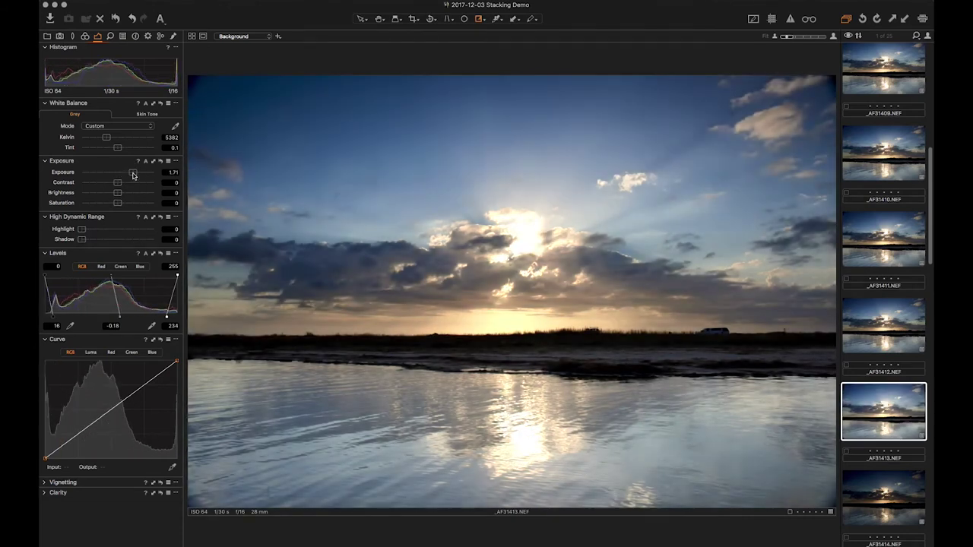
key(Up)
key(Down)
click(130, 172)
key(Up)
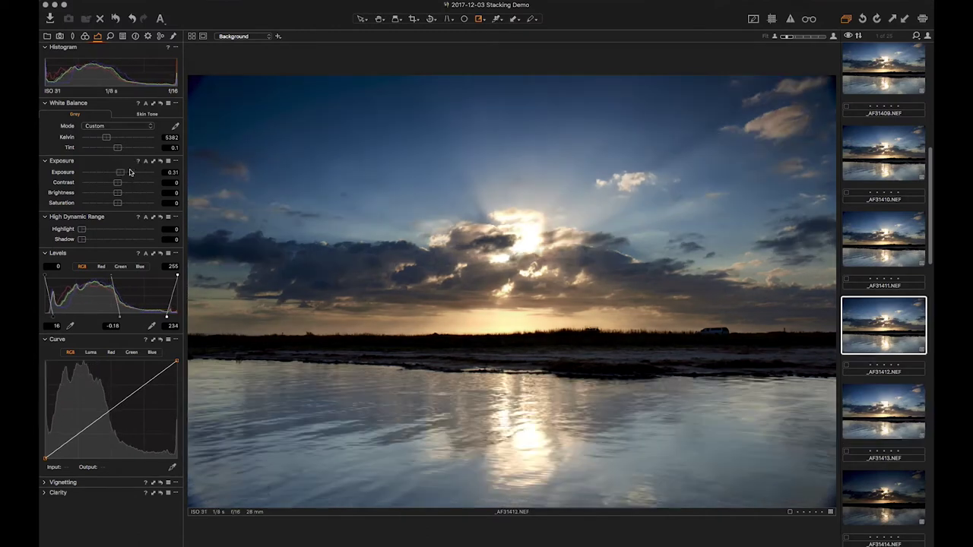
key(Down)
key(Up)
key(Down)
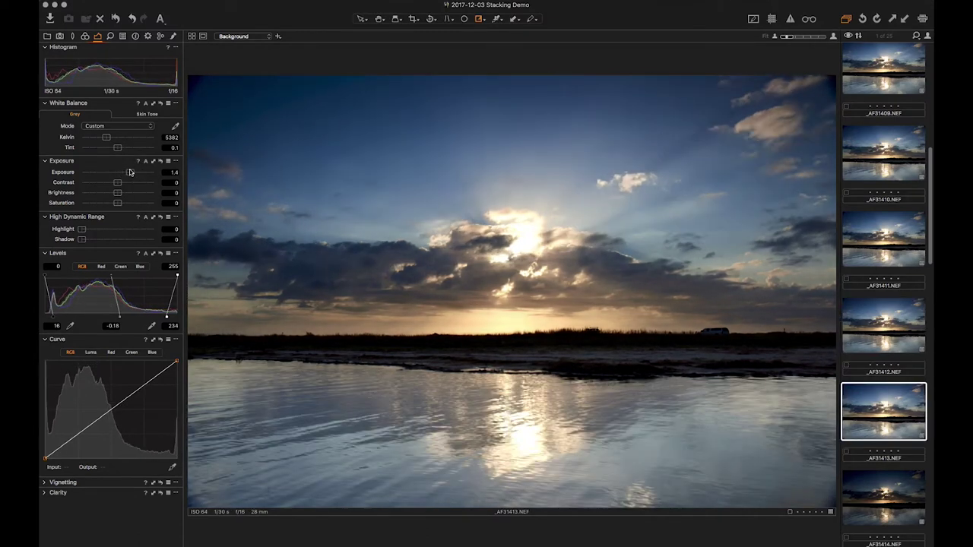
Brighten the last dark frame _AF31427 to exposure 1.71.
key(Down)
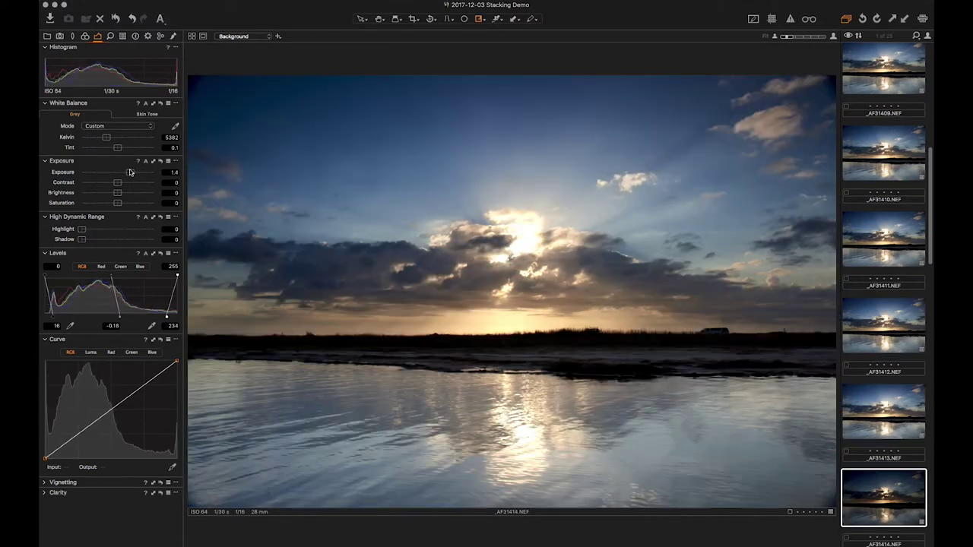
key(Down)
key(Down)
key(Down)
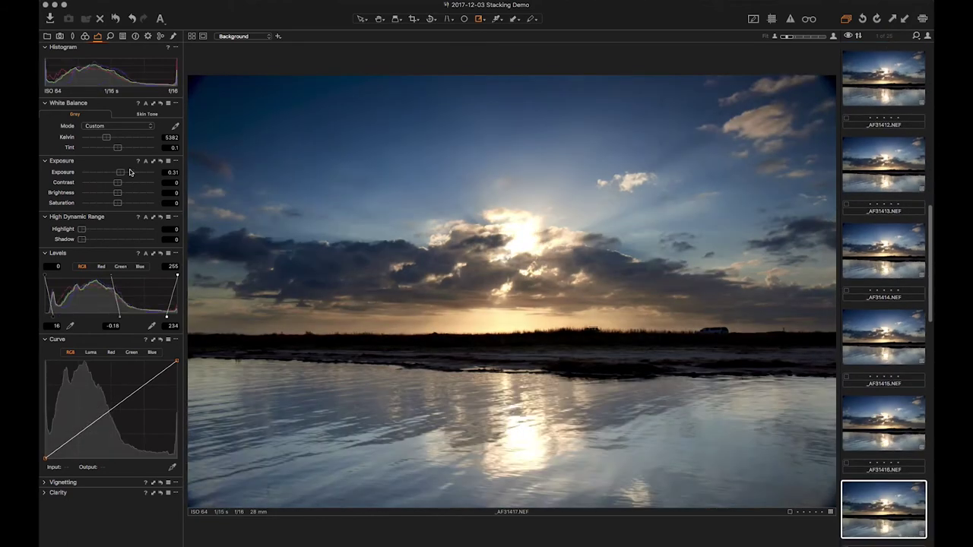
key(Down)
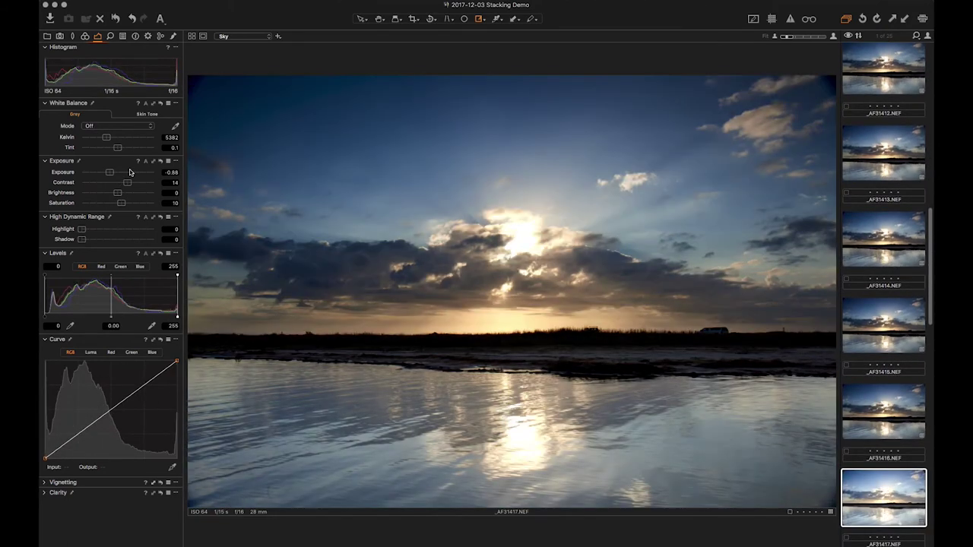
key(Down)
key(Down)
key(Down)
key(Down)
key(Down)
key(Down)
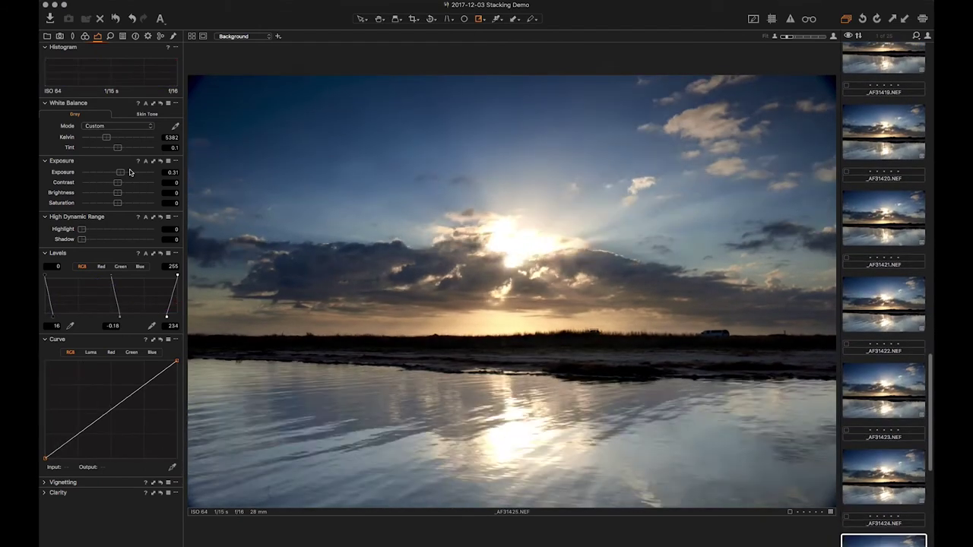
key(Down)
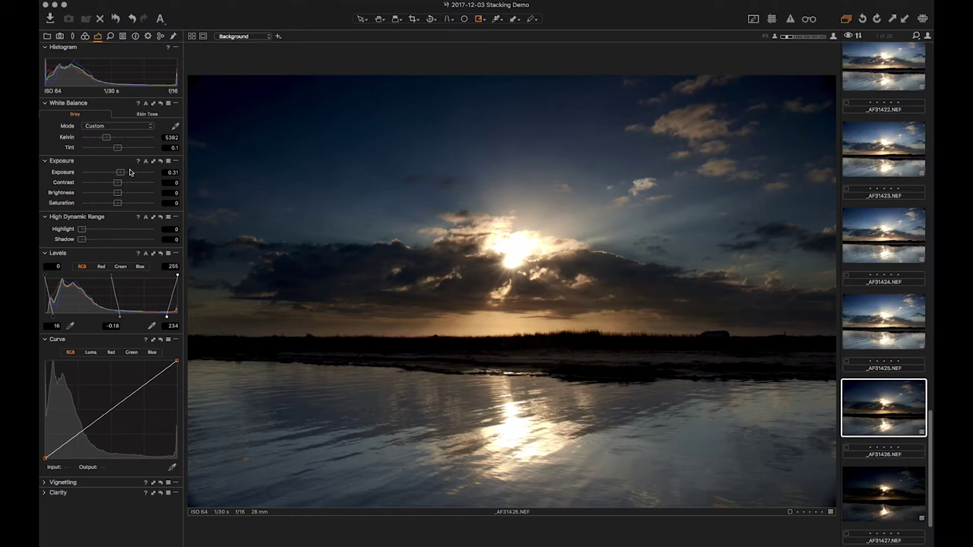
click(129, 171)
key(Up)
key(Up)
key(Up)
key(Up)
key(Up)
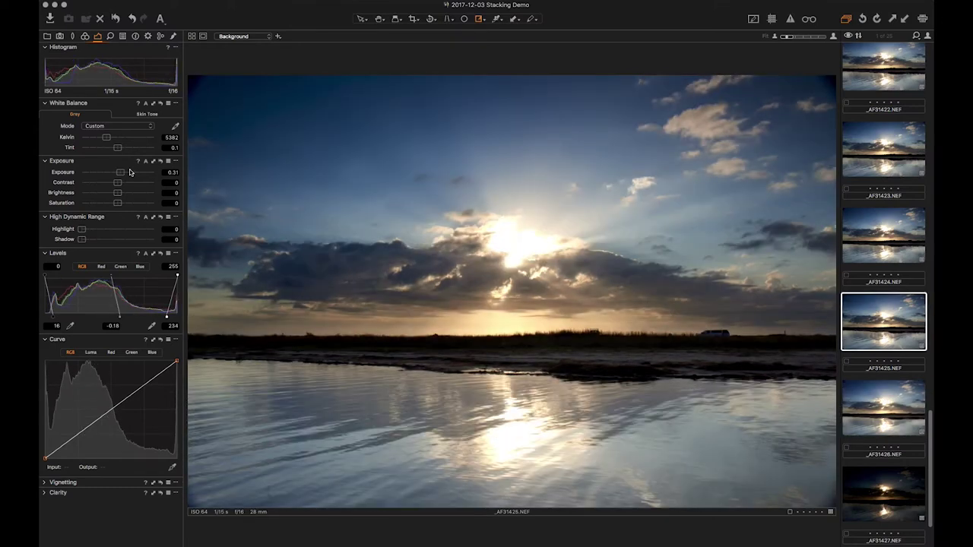
key(Down)
key(Down)
key(Down)
key(Down)
key(Down)
key(Down)
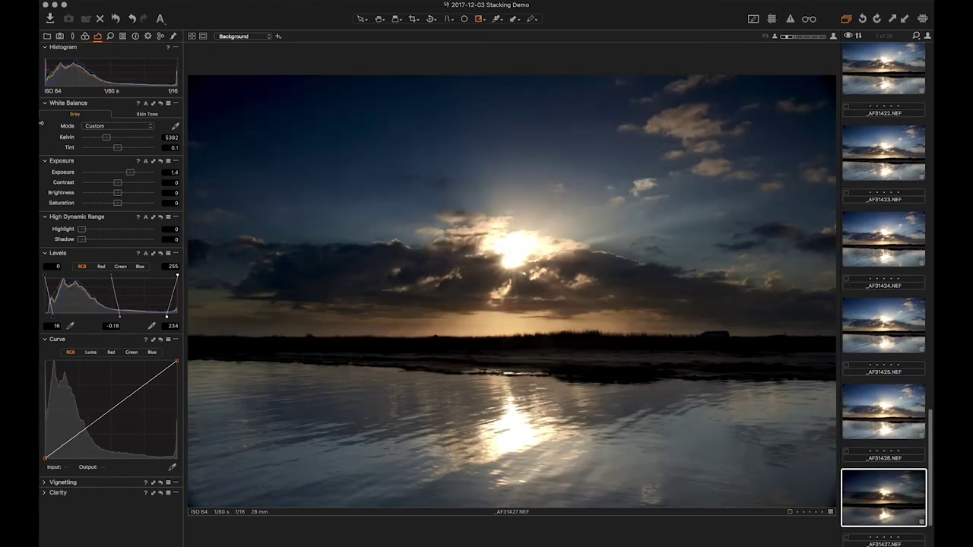
drag(129, 173, 133, 173)
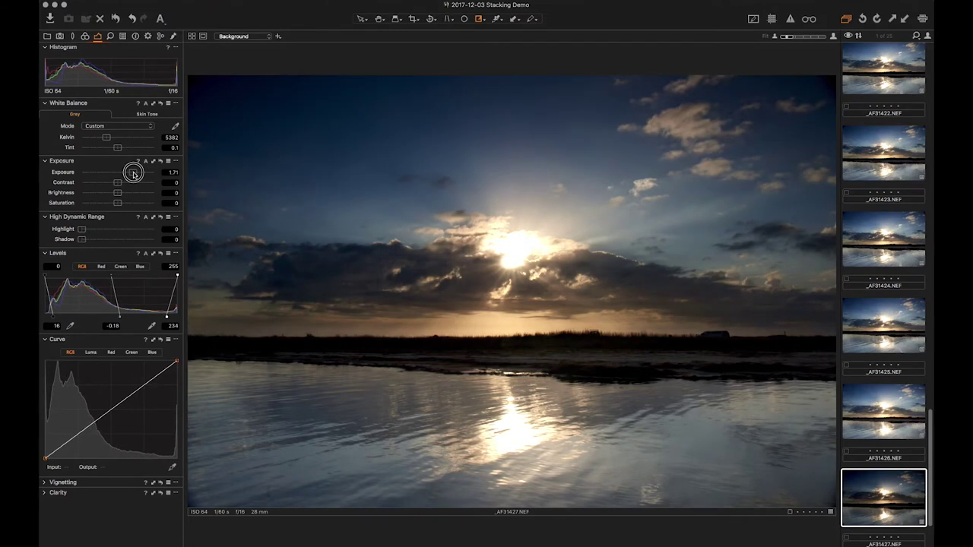
click(137, 36)
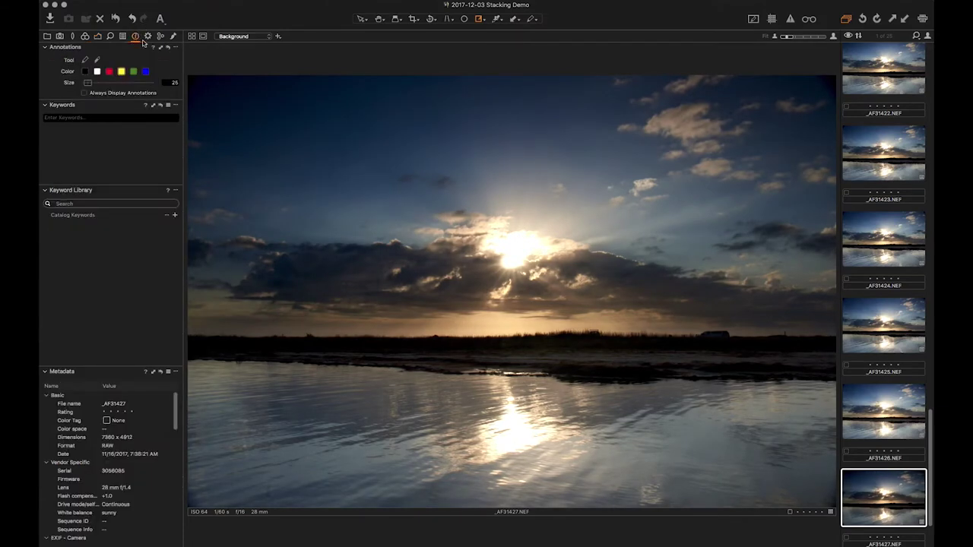
scroll(133, 463, down, 3)
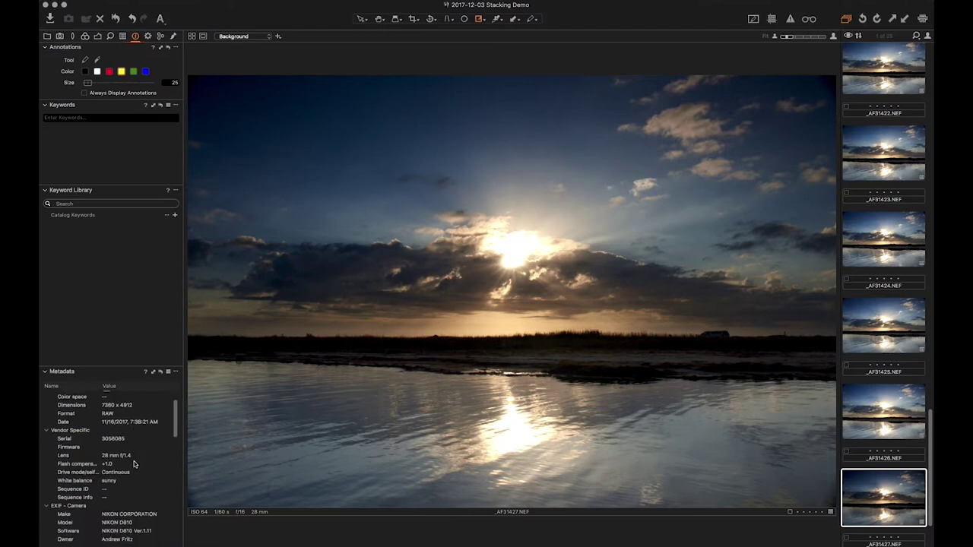
scroll(151, 466, down, 2)
scroll(151, 467, down, 1)
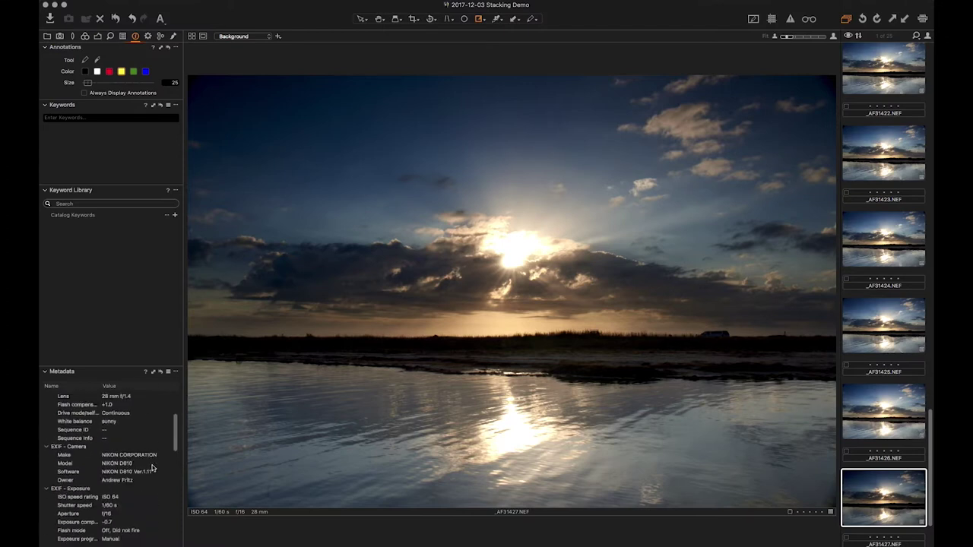
scroll(151, 466, down, 3)
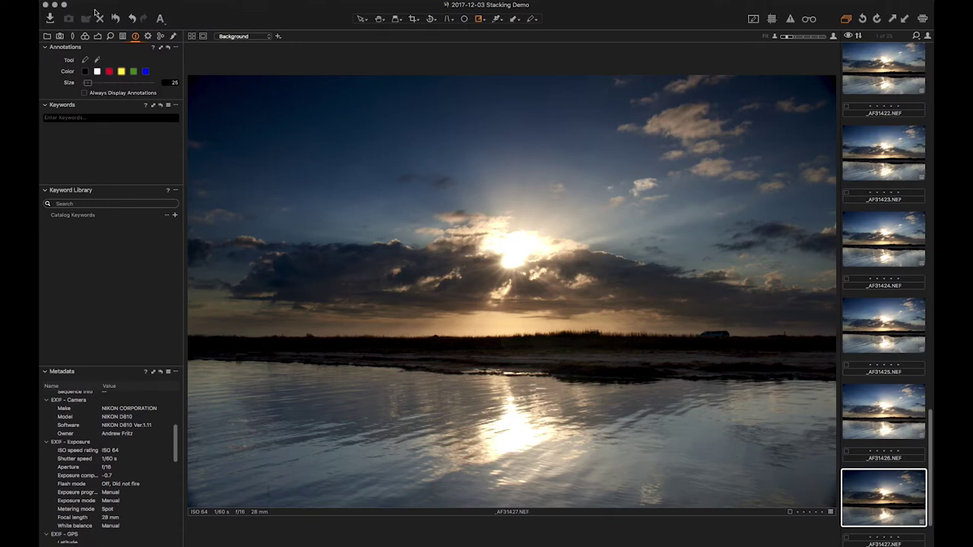
click(97, 37)
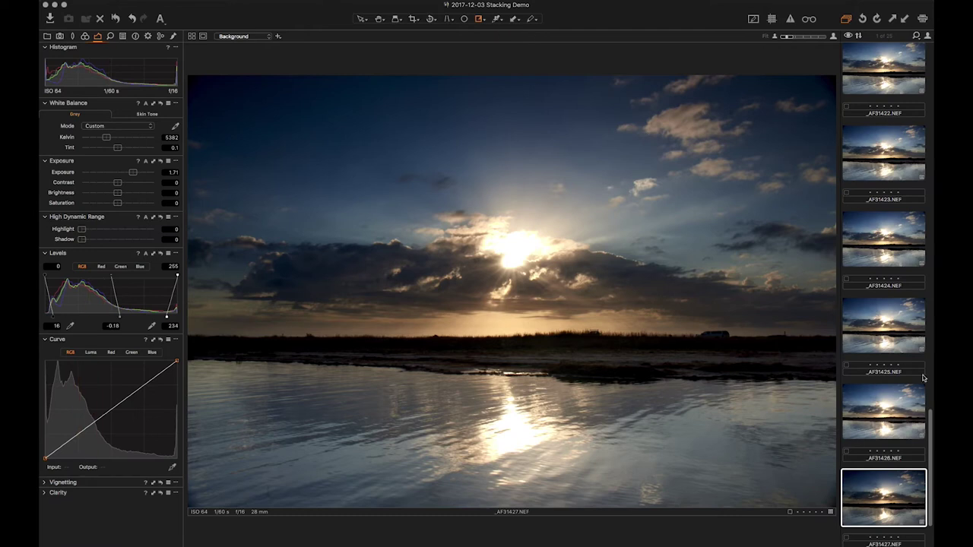
Raise _AF31427 and _AF31428 to exposure 1.87.
click(876, 409)
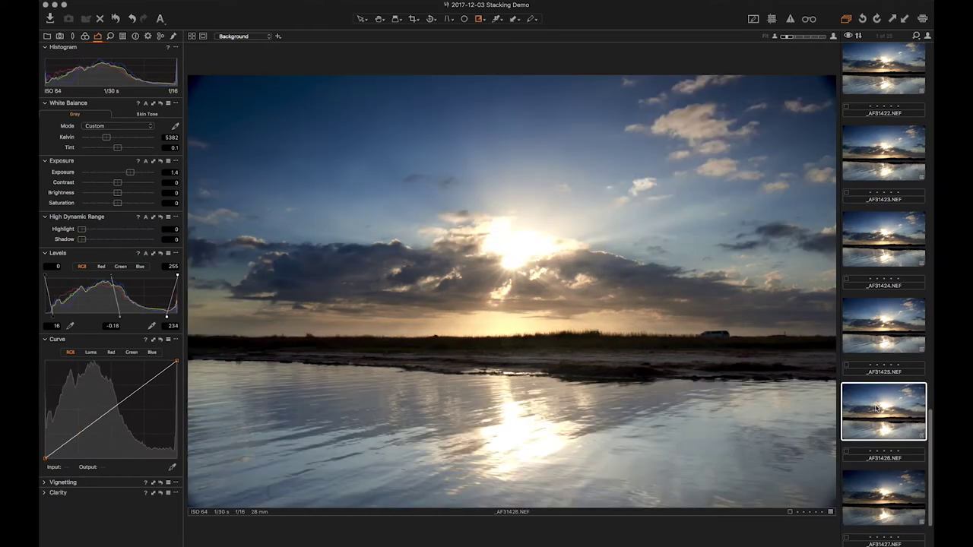
key(Right)
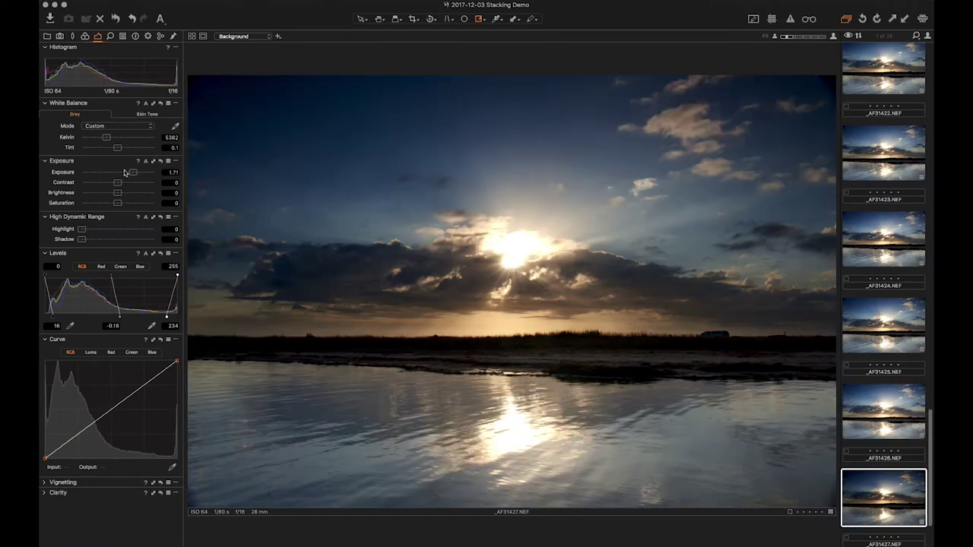
drag(132, 172, 134, 173)
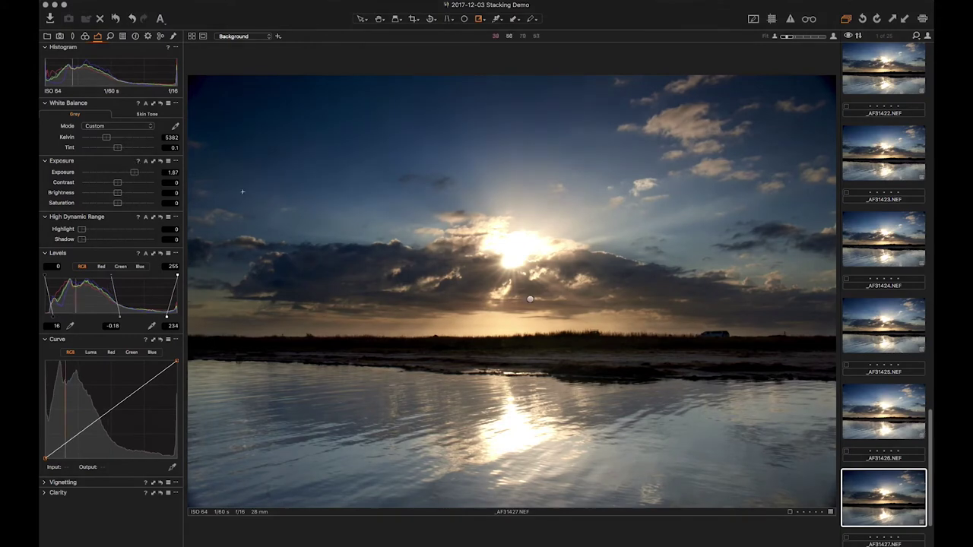
key(Right)
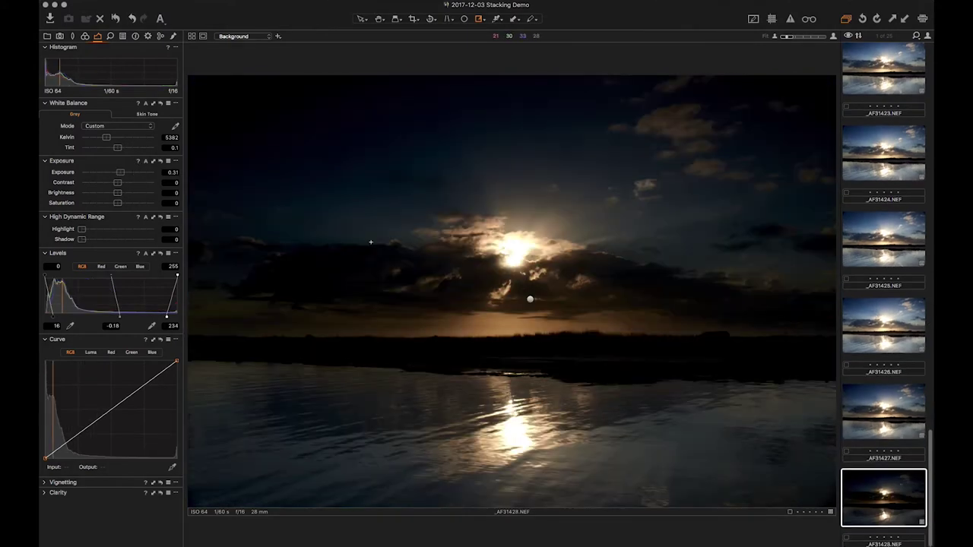
key(Left)
key(Right)
key(Left)
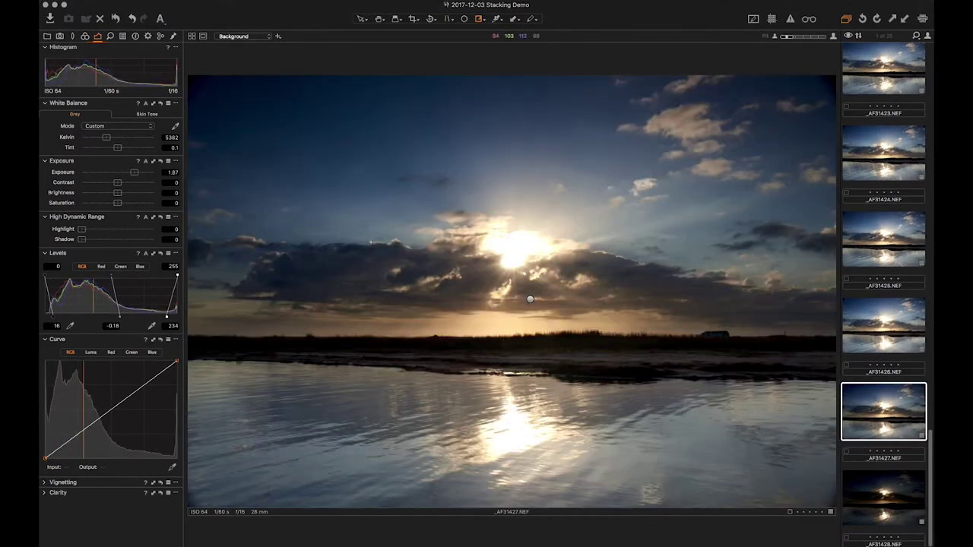
key(Right)
key(super+shift+v)
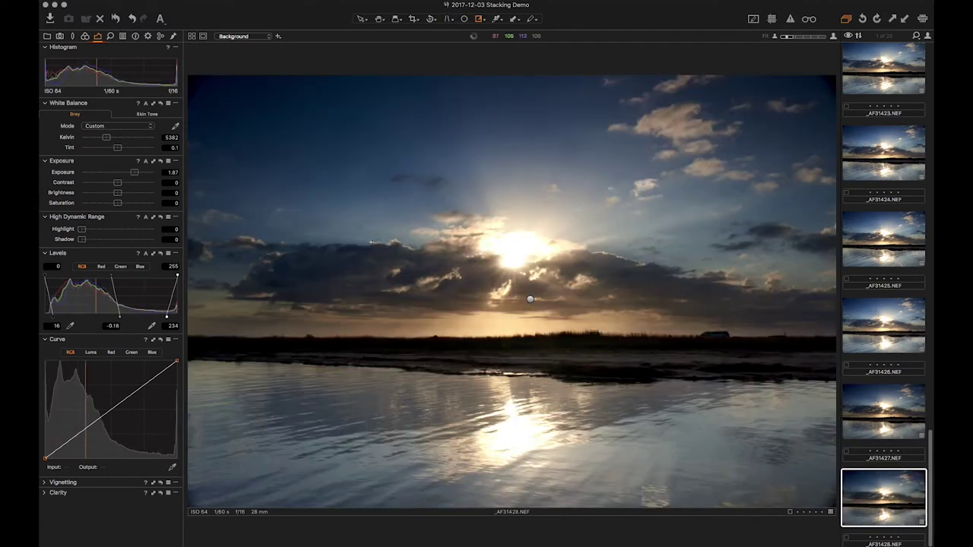
Return to frame _AF31413 and show its local adjustment layers.
key(Left)
key(Left)
key(Left)
key(Left)
key(Left)
key(Left)
key(Left)
key(Left)
key(Left)
key(Left)
key(Left)
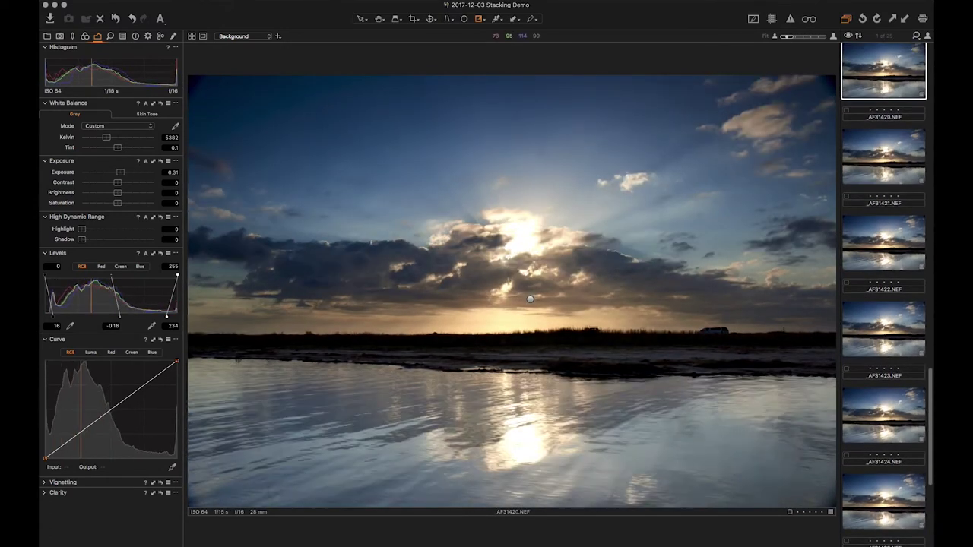
key(Left)
key(Left)
key(Left)
key(Left)
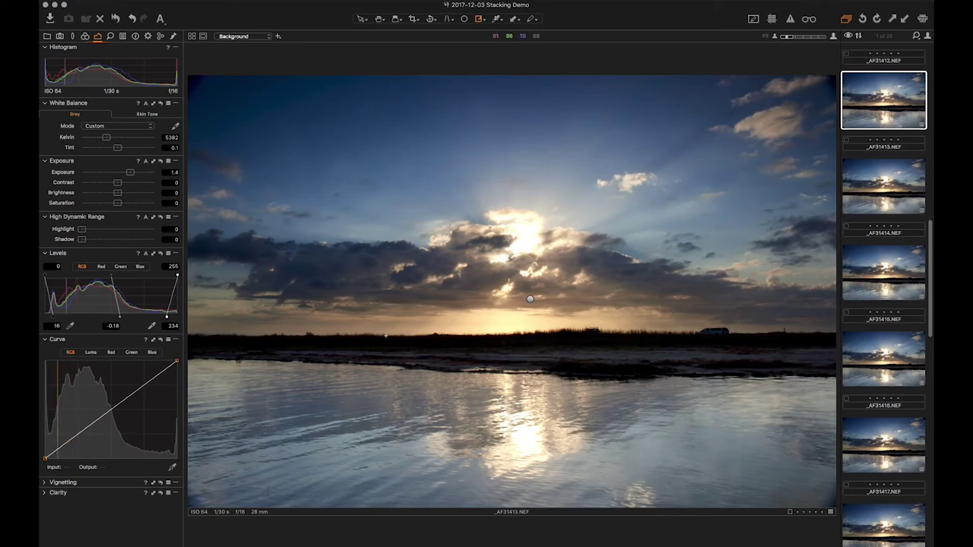
click(174, 35)
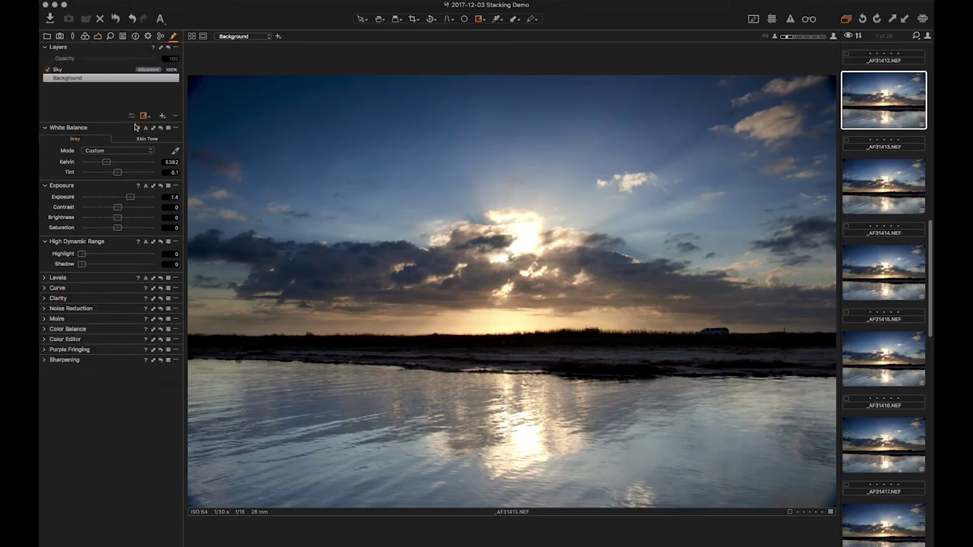
Add a new adjustment layer named Water.
click(161, 116)
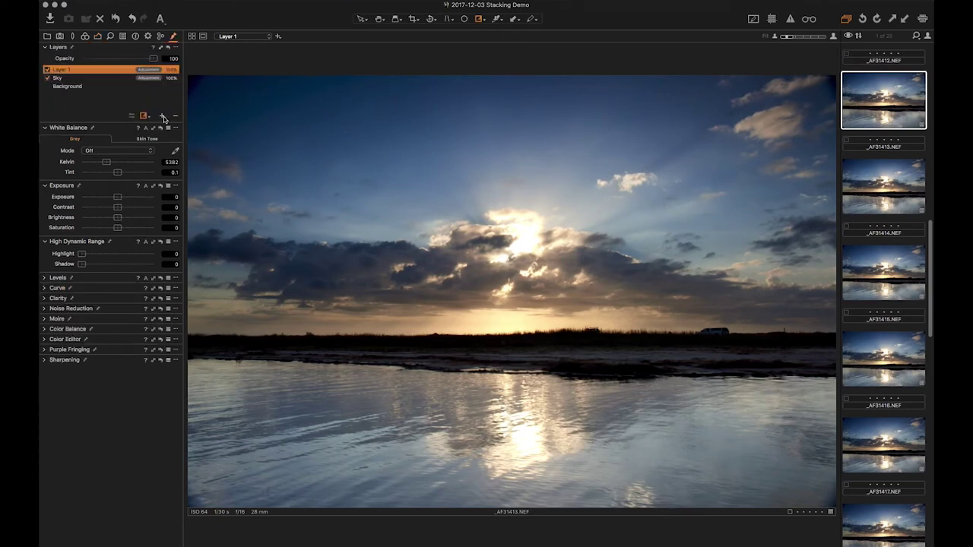
double_click(59, 71)
text(Wa)
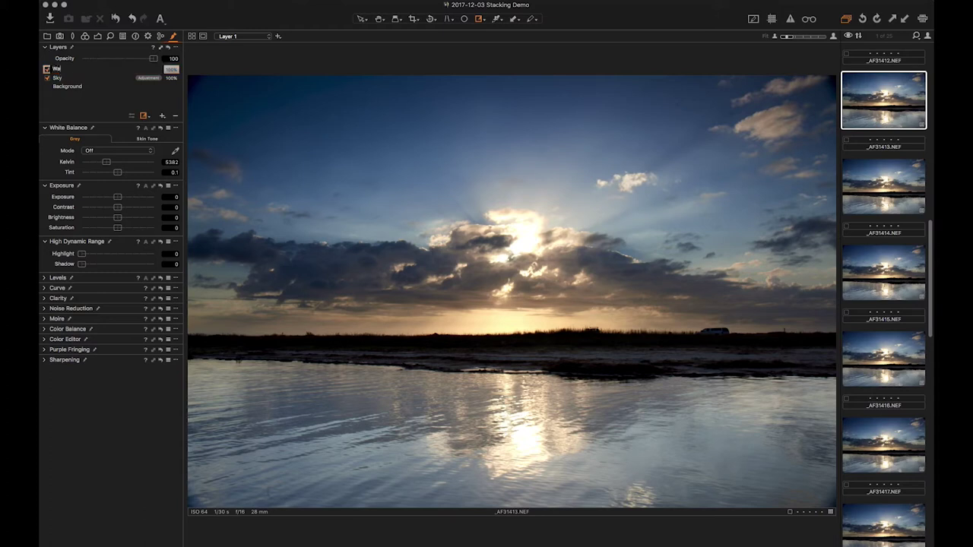
text(ter)
key(Return)
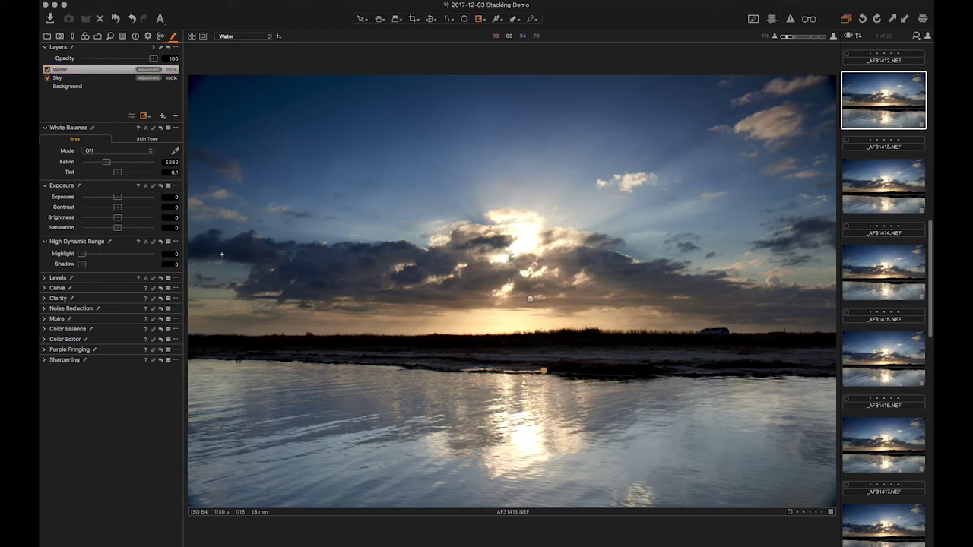
Set the Water layer to exposure -0.36, contrast 22, clarity -27, structure -23.
mouse_move(117, 197)
mouse_down()
mouse_move(117, 207)
mouse_move(140, 207)
mouse_move(114, 197)
mouse_up()
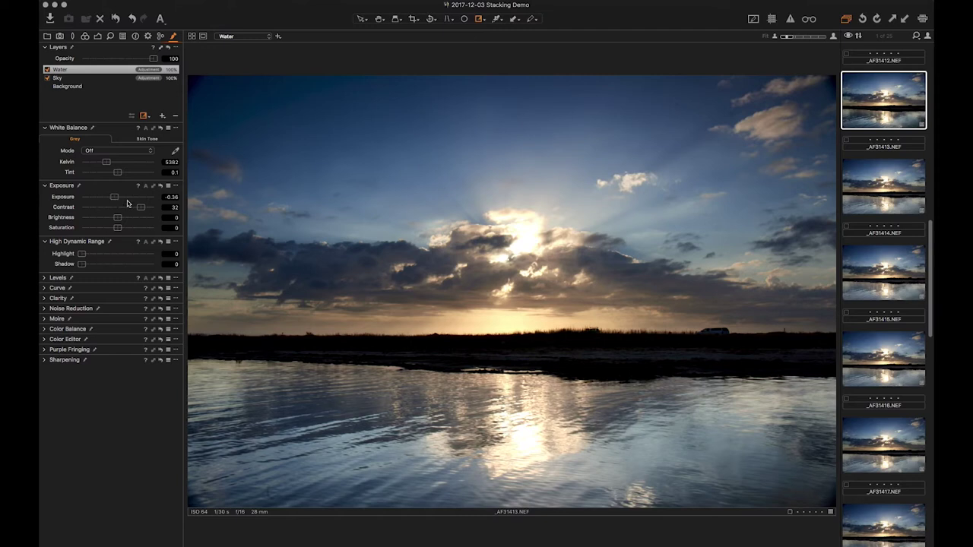
click(129, 206)
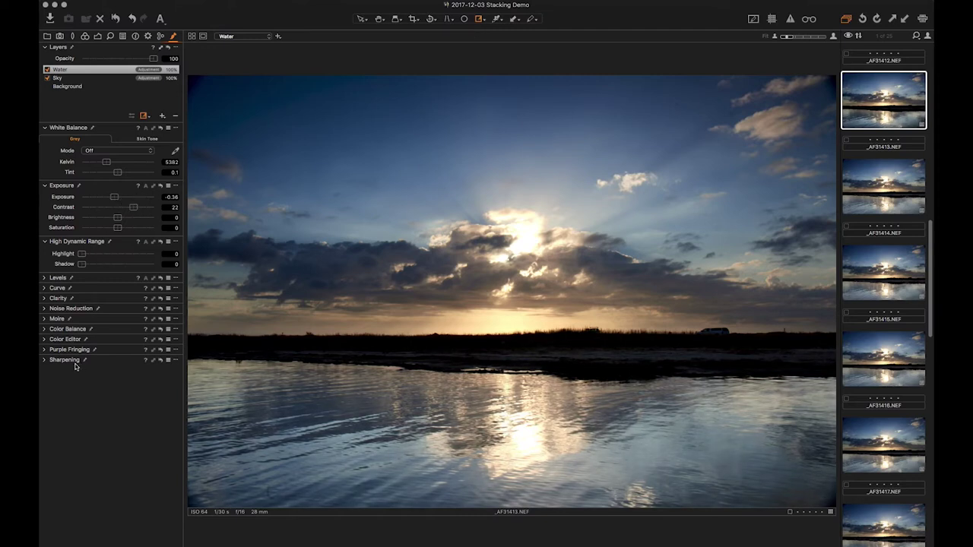
click(45, 298)
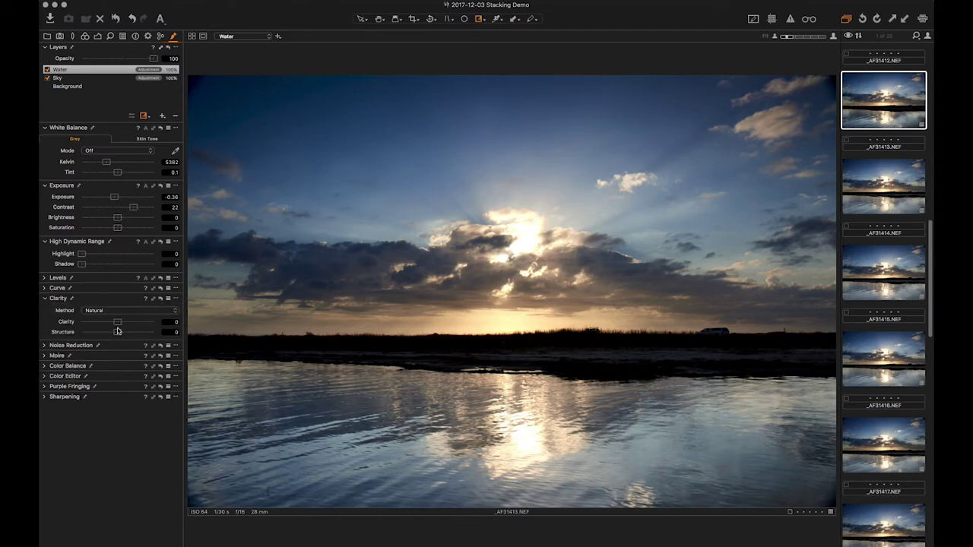
drag(117, 321, 109, 332)
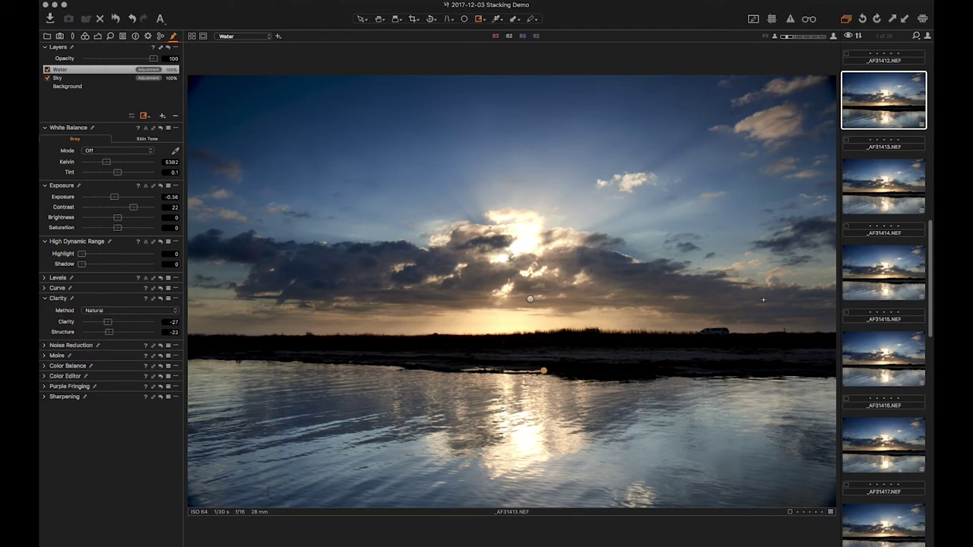
key(v)
click(160, 48)
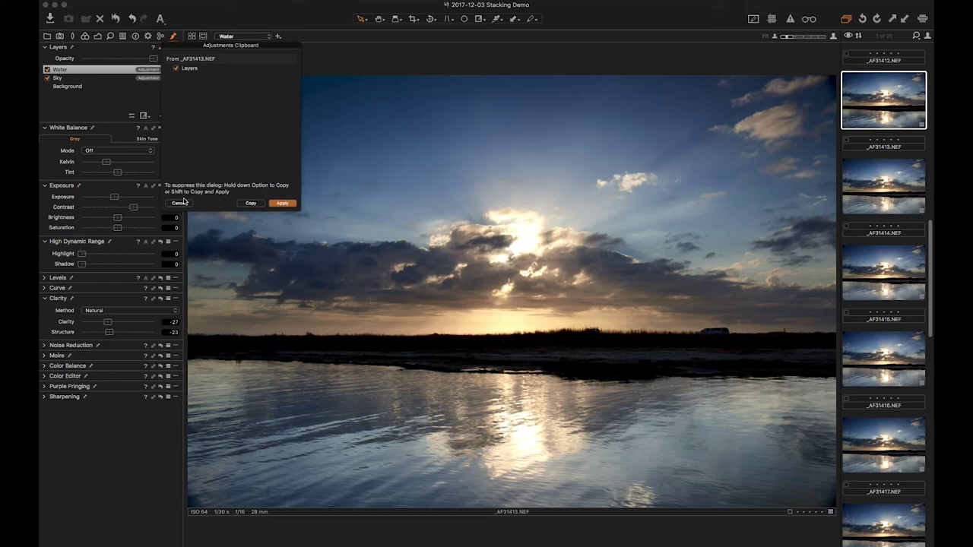
Copy the Water layer adjustments and paste them onto _AF31414.
click(180, 203)
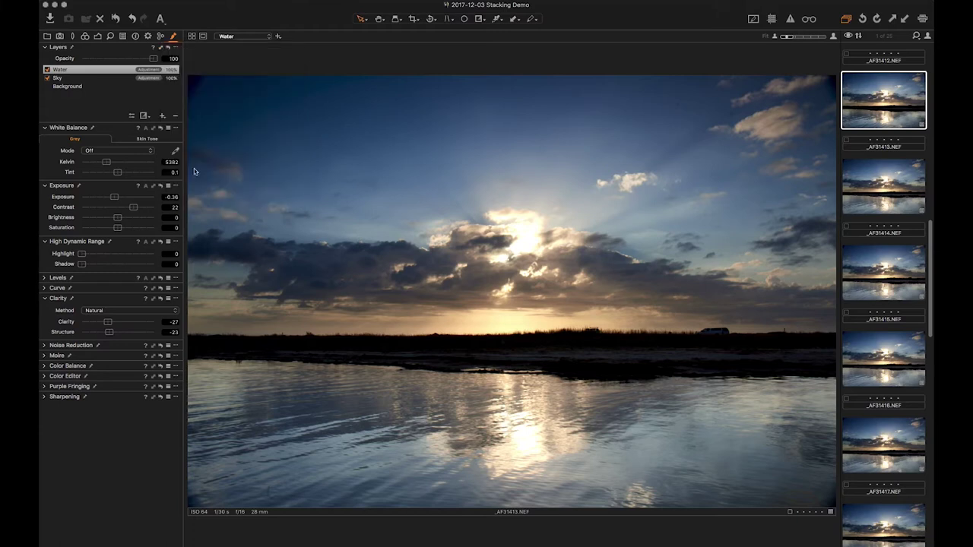
click(159, 49)
click(251, 202)
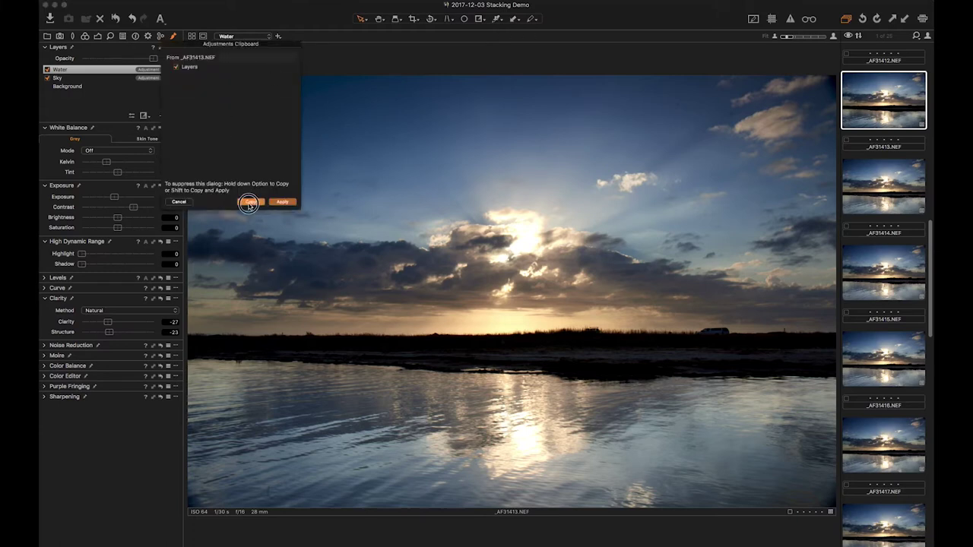
click(880, 198)
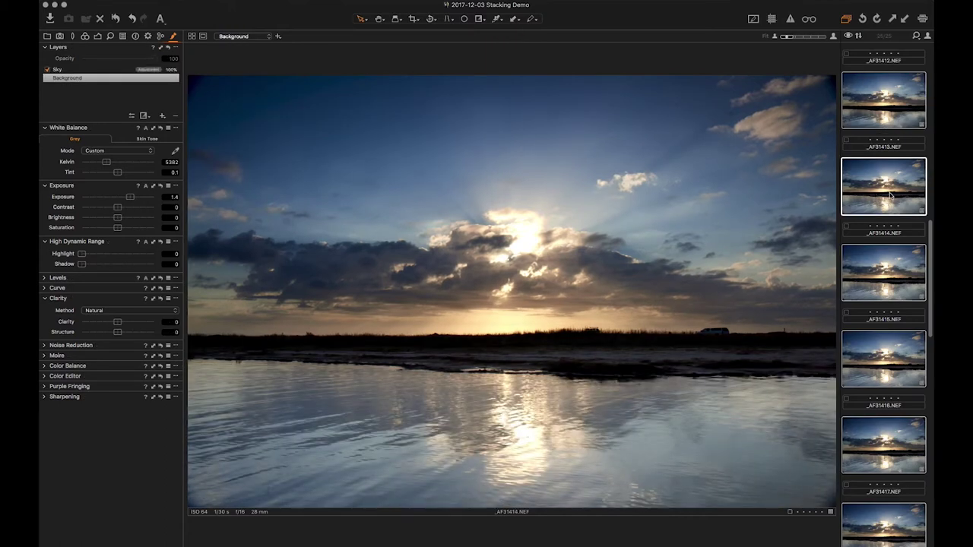
key(super+shift+v)
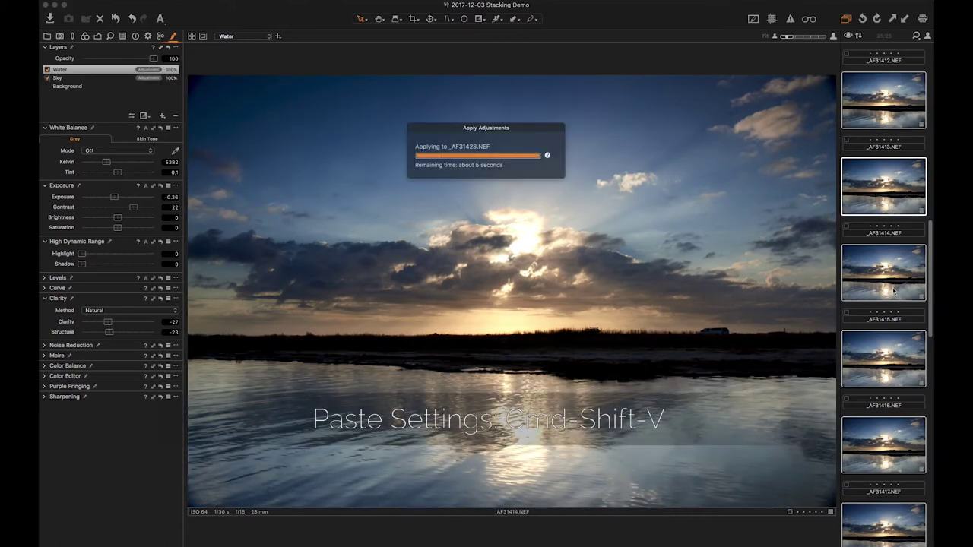
Step through frames _AF31415 to _AF31421, then select every image.
click(893, 290)
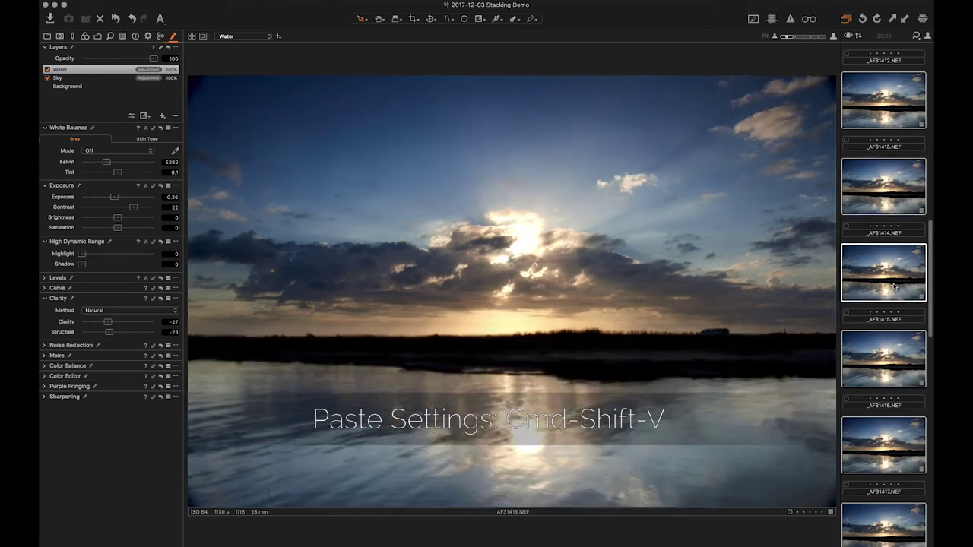
click(886, 345)
key(Down)
key(Down)
key(Down)
key(Down)
key(Down)
key(Down)
key(Down)
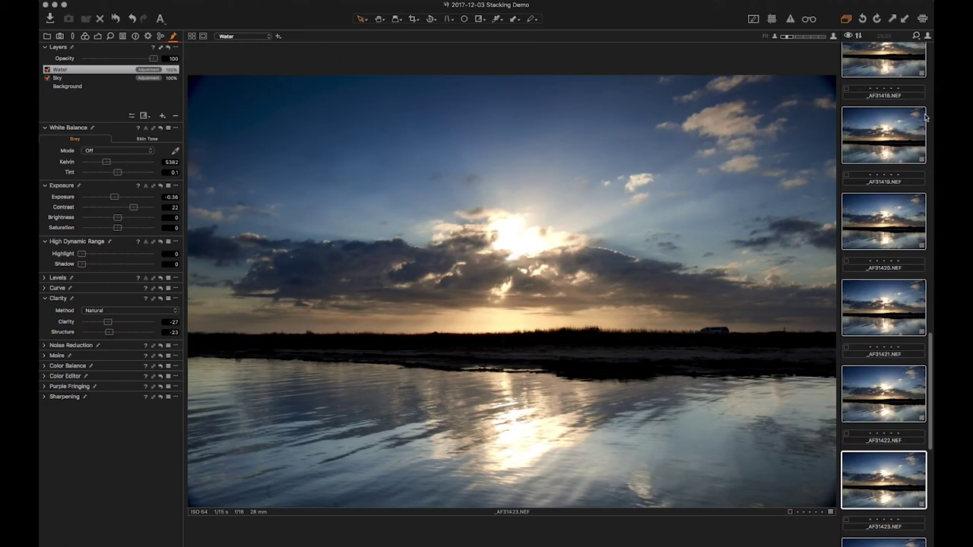
click(899, 332)
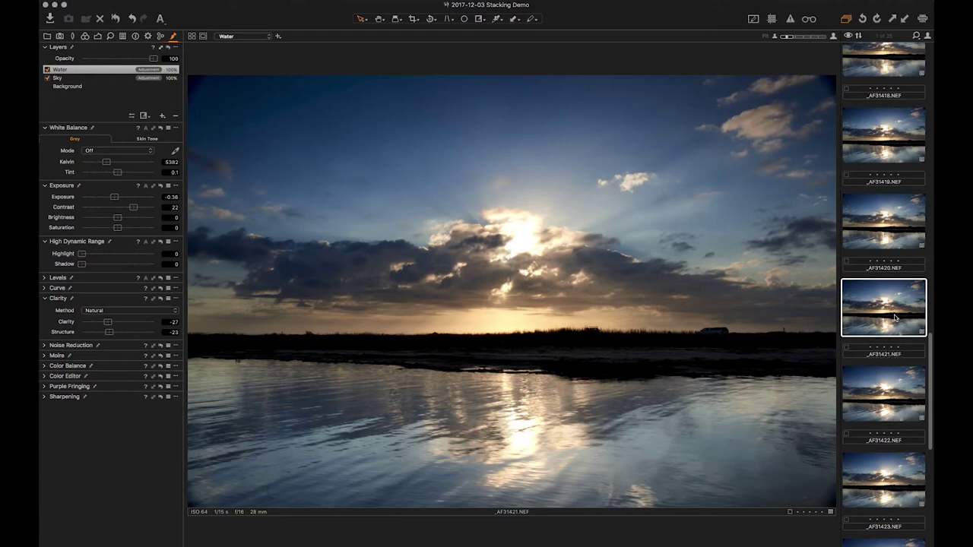
key(super+a)
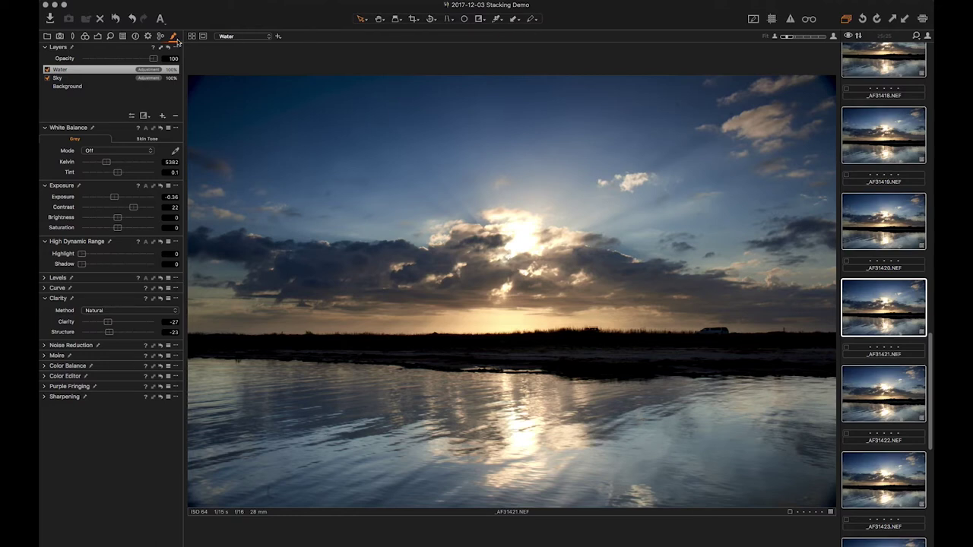
click(147, 36)
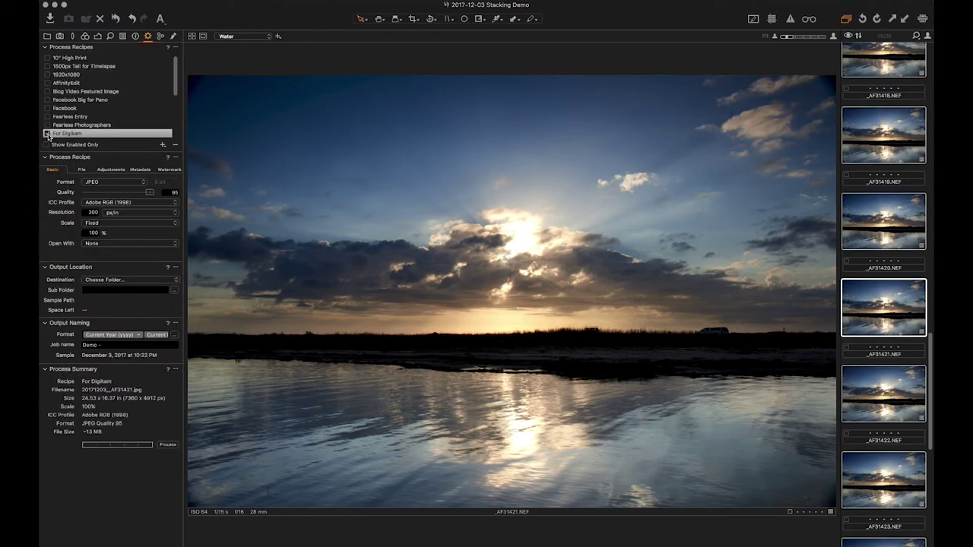
Switch from the For Digikam recipe to AffinityEdit and review its settings.
click(47, 134)
click(47, 83)
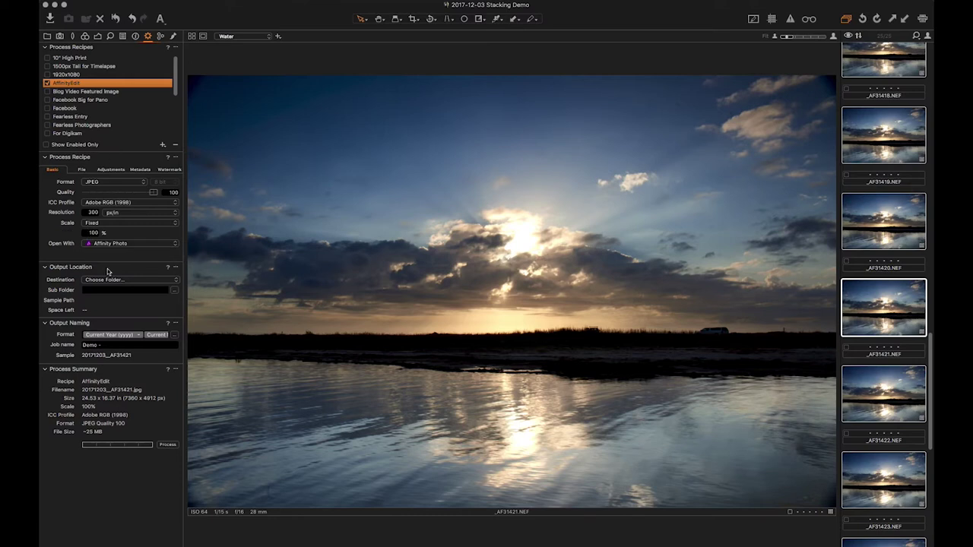
click(82, 169)
click(111, 168)
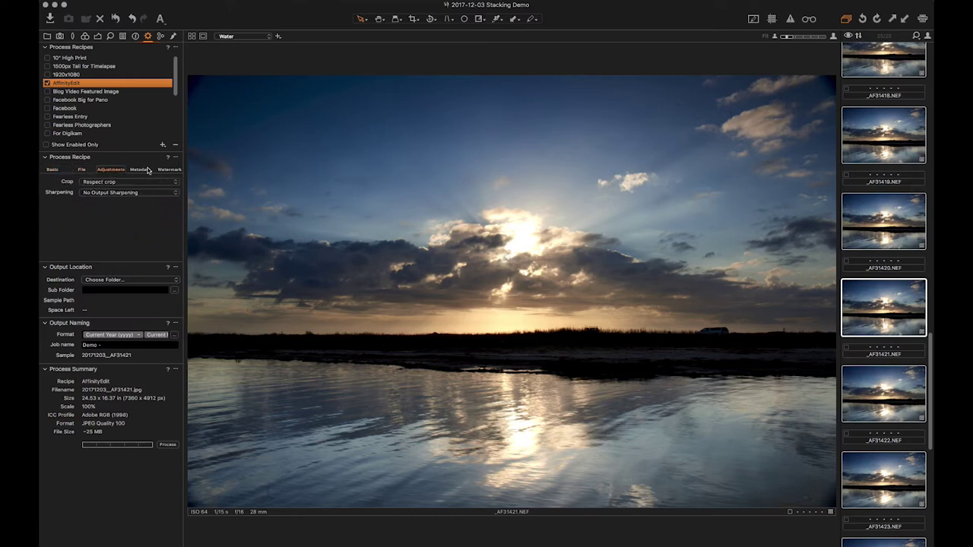
click(148, 171)
click(168, 170)
click(81, 170)
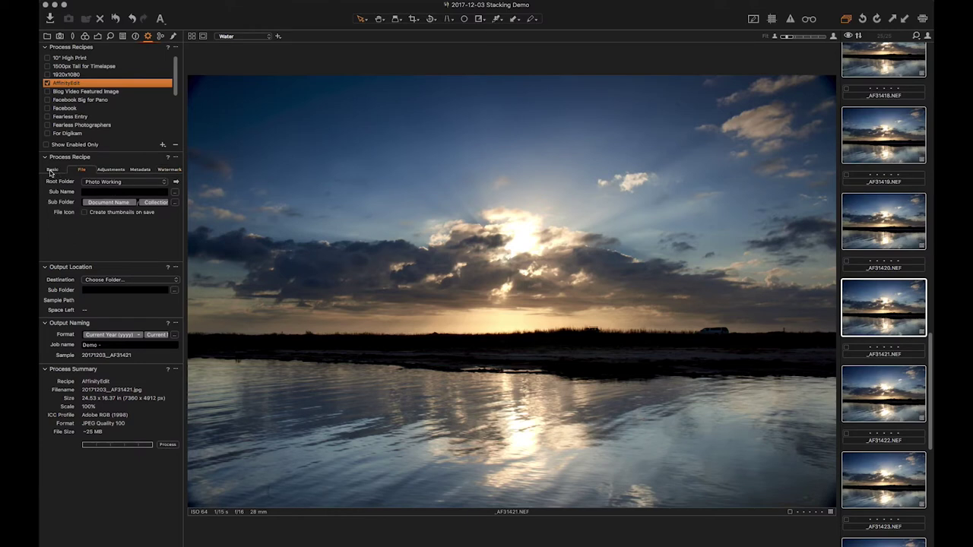
Set the output file naming to the Image Name preset.
click(175, 335)
click(443, 109)
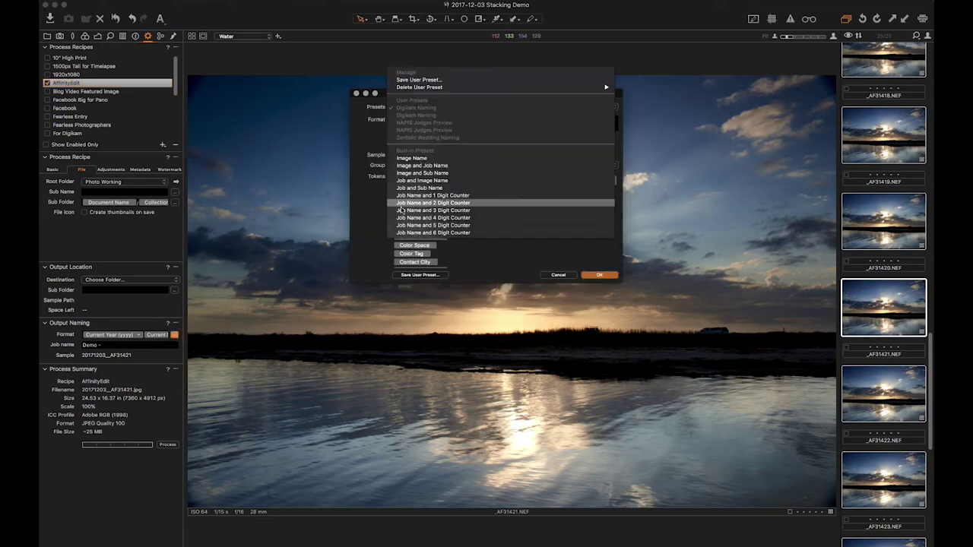
click(444, 158)
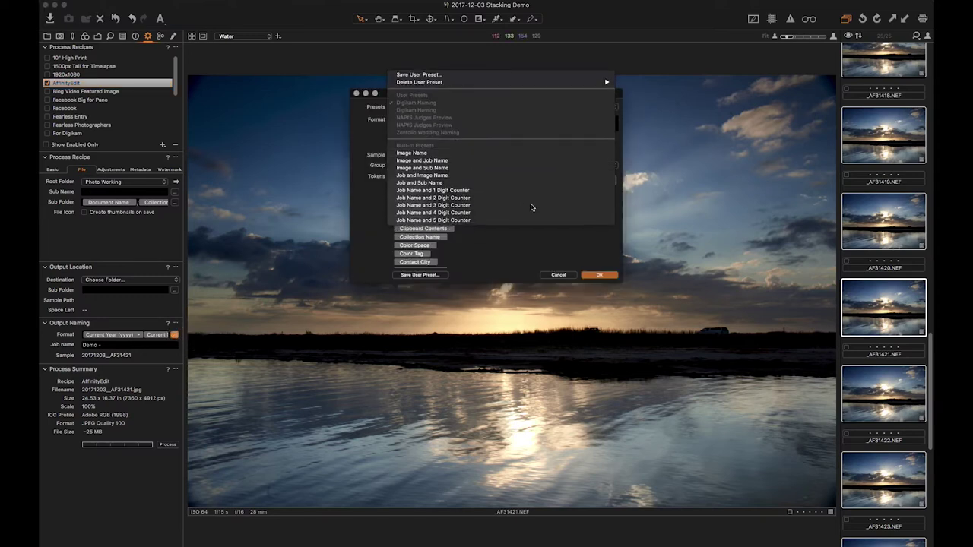
click(600, 275)
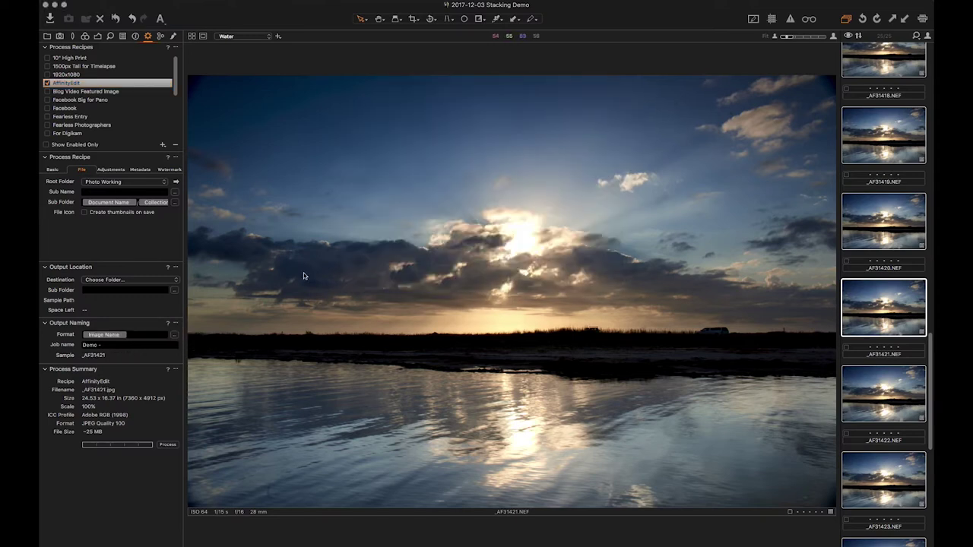
Process the images as JPEGs into the Syndicate output folder.
click(167, 444)
click(168, 444)
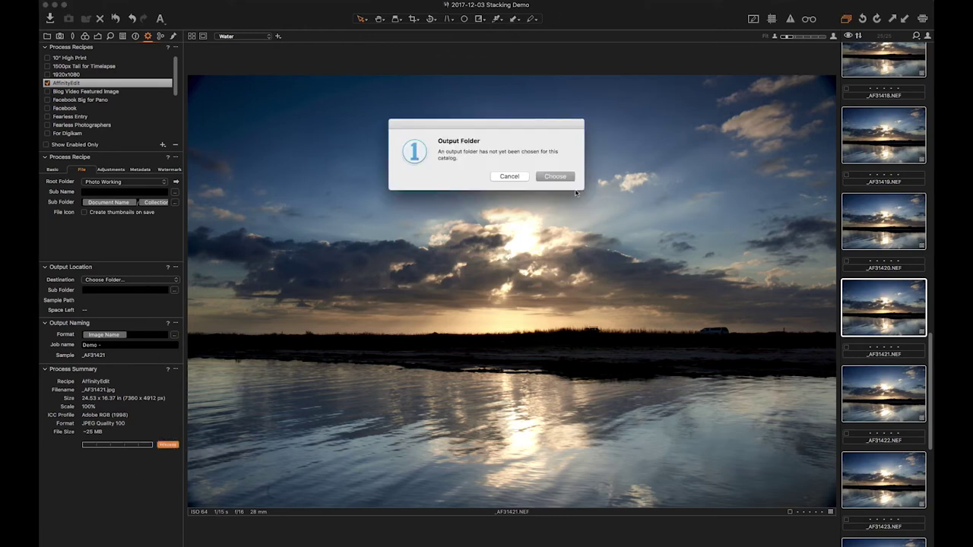
click(509, 176)
click(103, 280)
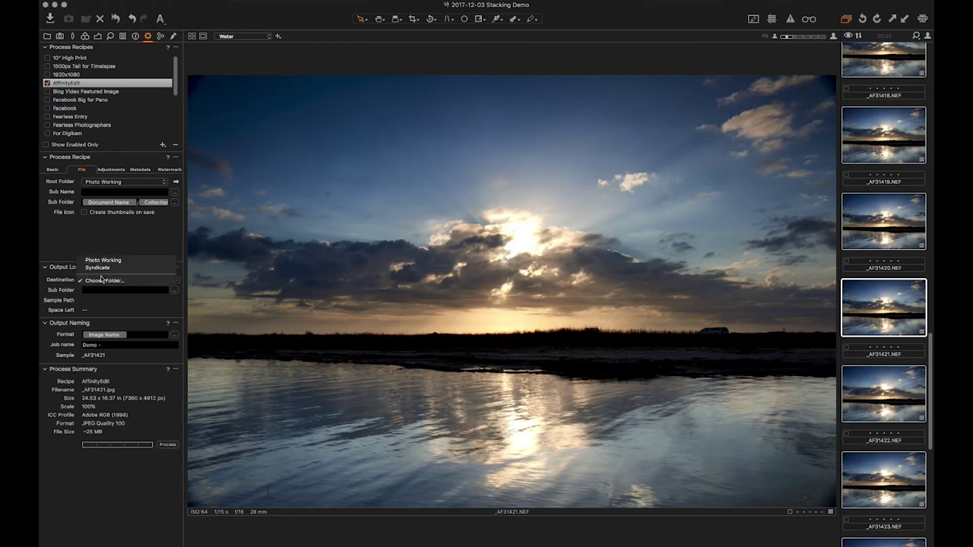
click(98, 268)
click(169, 445)
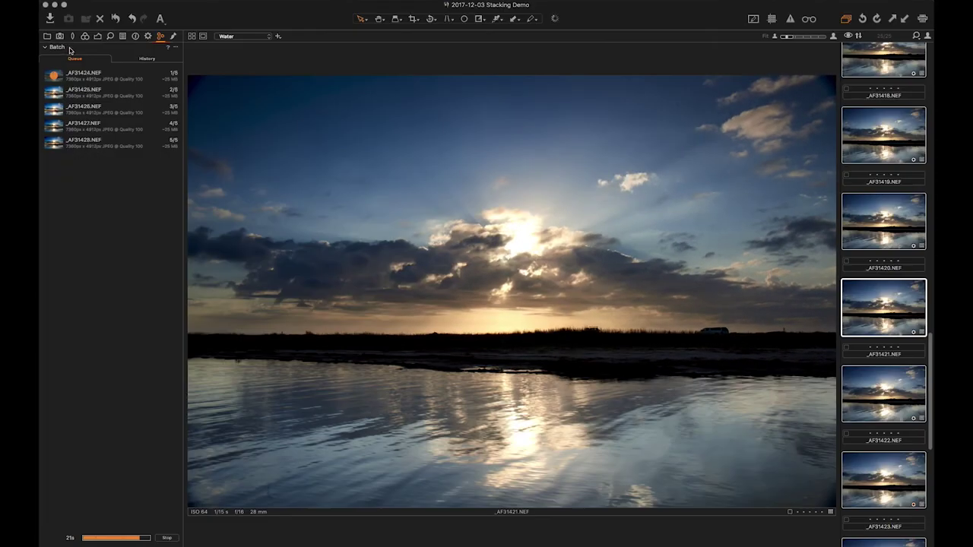
Switch to Affinity Photo once the batch export queue finishes.
mouse_move(391, 539)
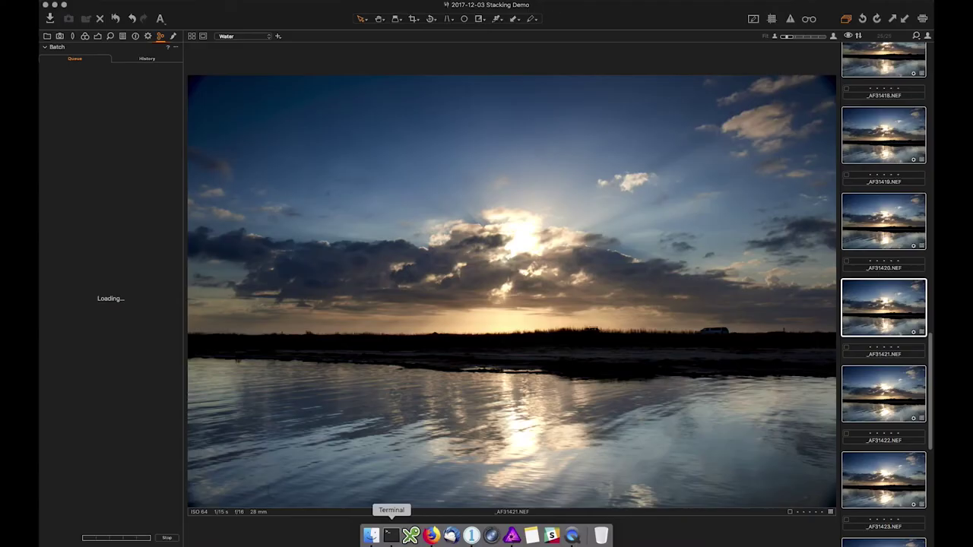
click(511, 535)
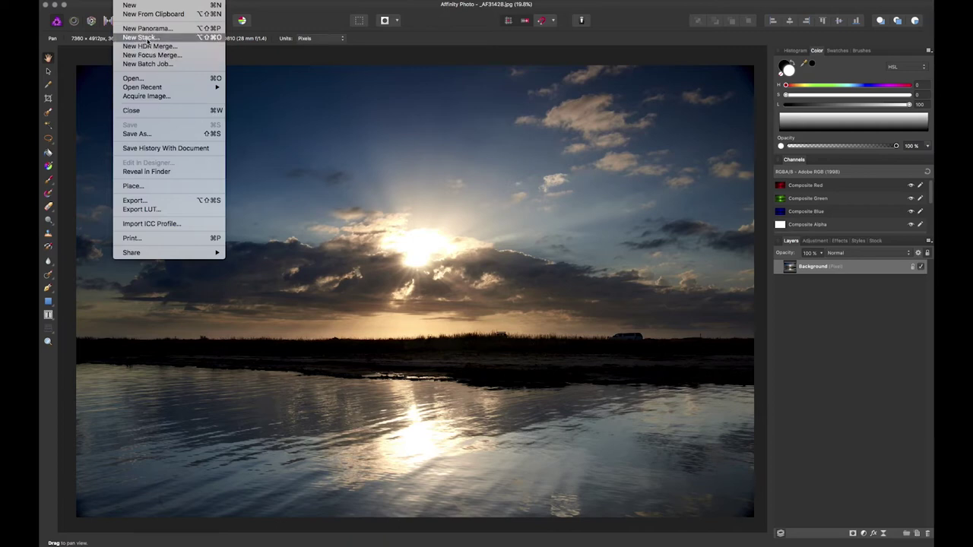
Build a new Perspective-aligned image stack from every JPEG in Desktop > Photo Working > December folder.
click(145, 37)
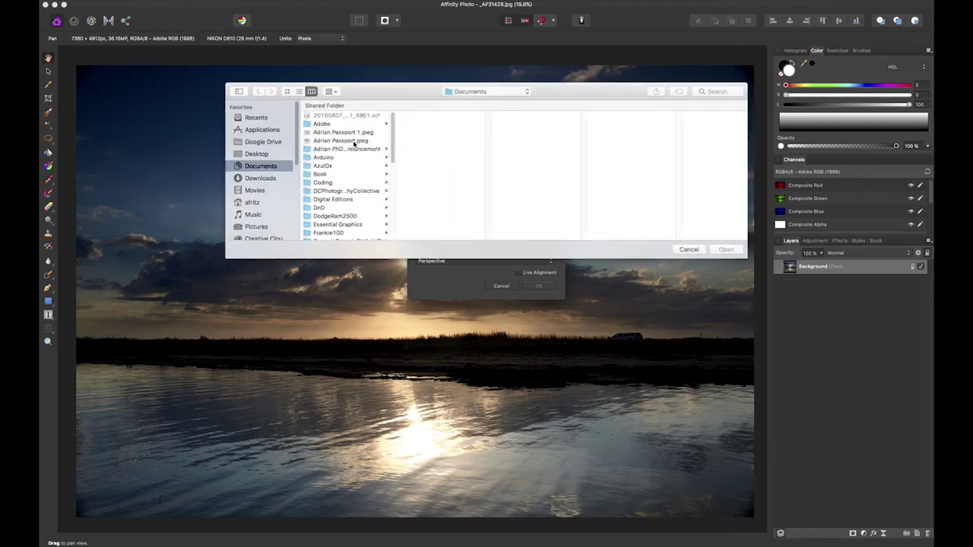
click(249, 153)
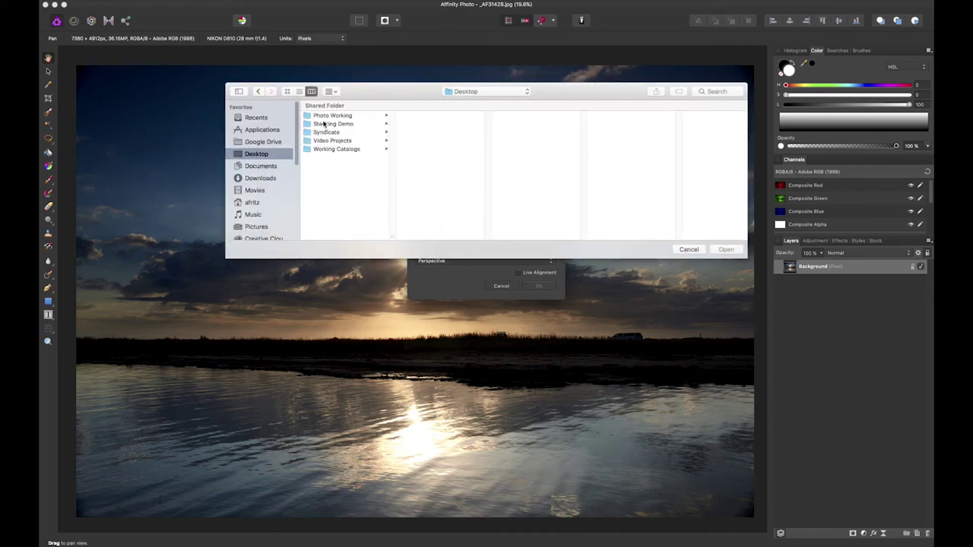
click(332, 115)
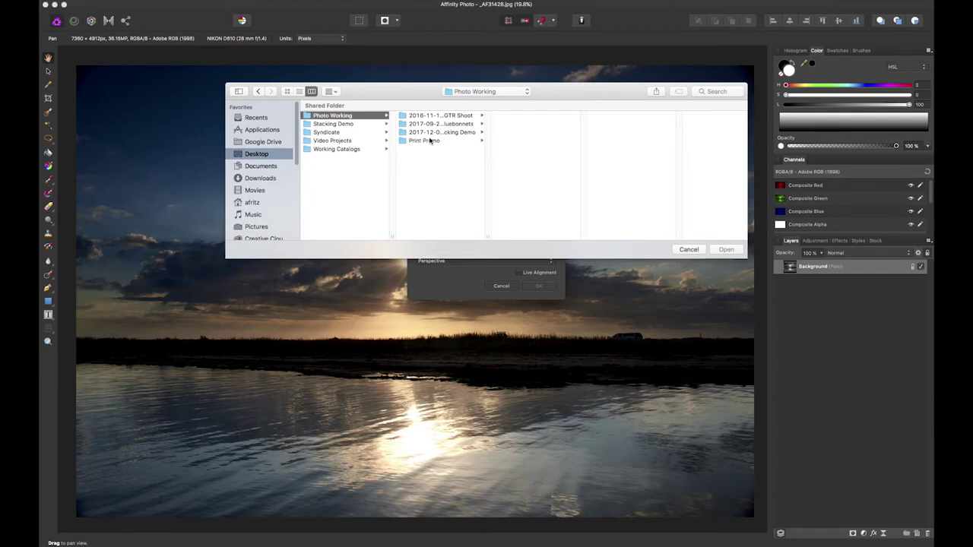
click(455, 133)
click(532, 116)
click(608, 116)
key(super+a)
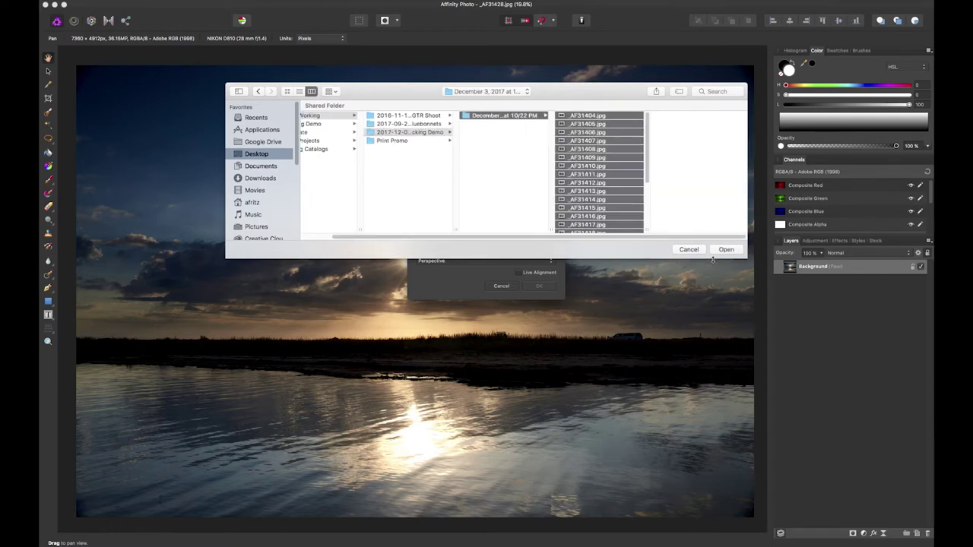
click(726, 250)
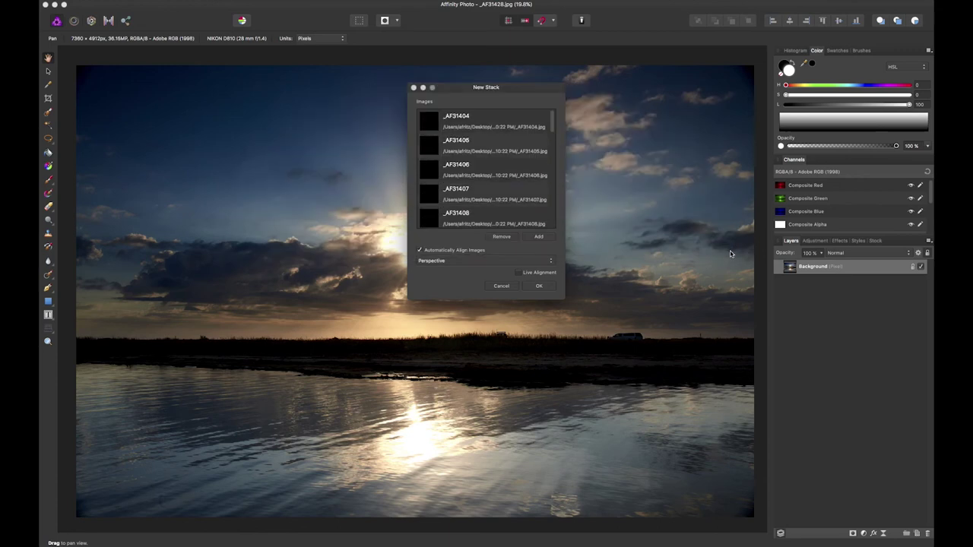
click(468, 261)
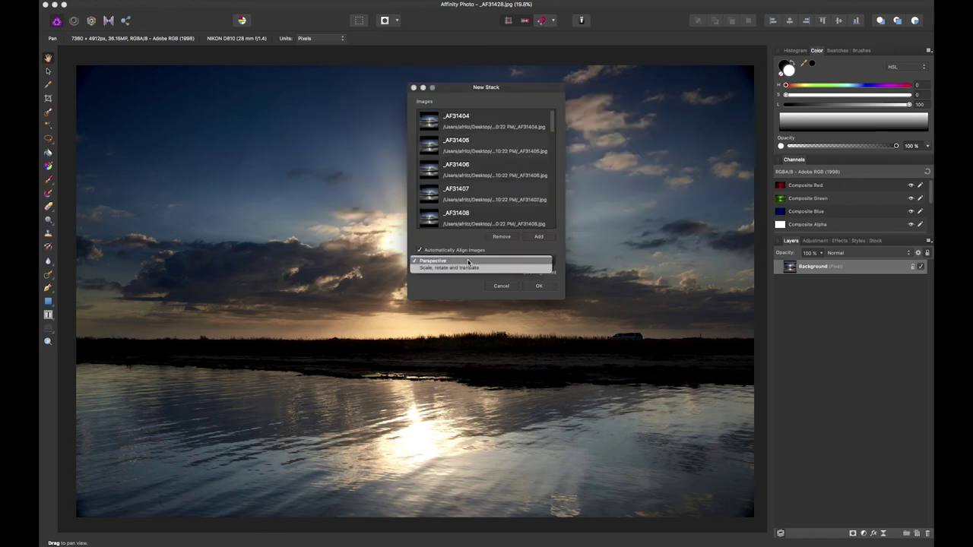
click(468, 261)
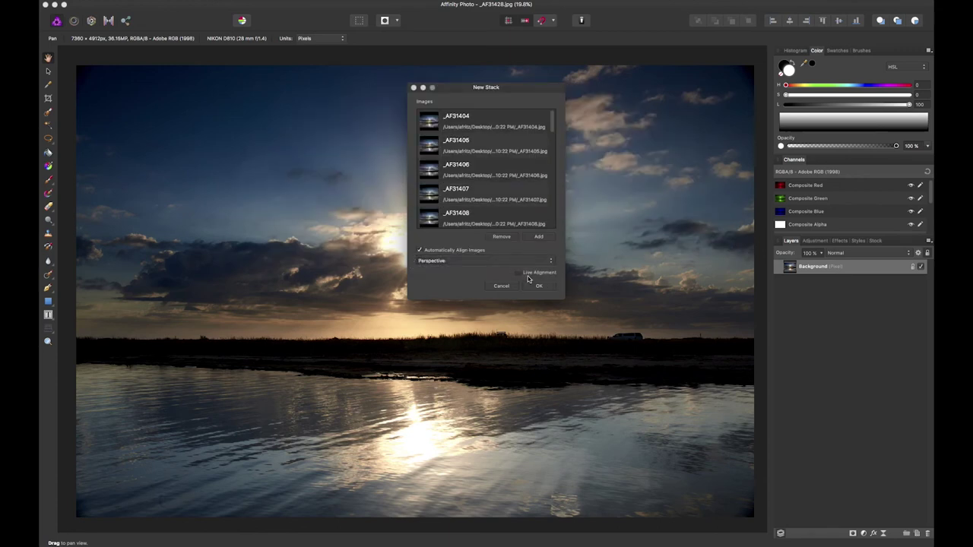
click(536, 288)
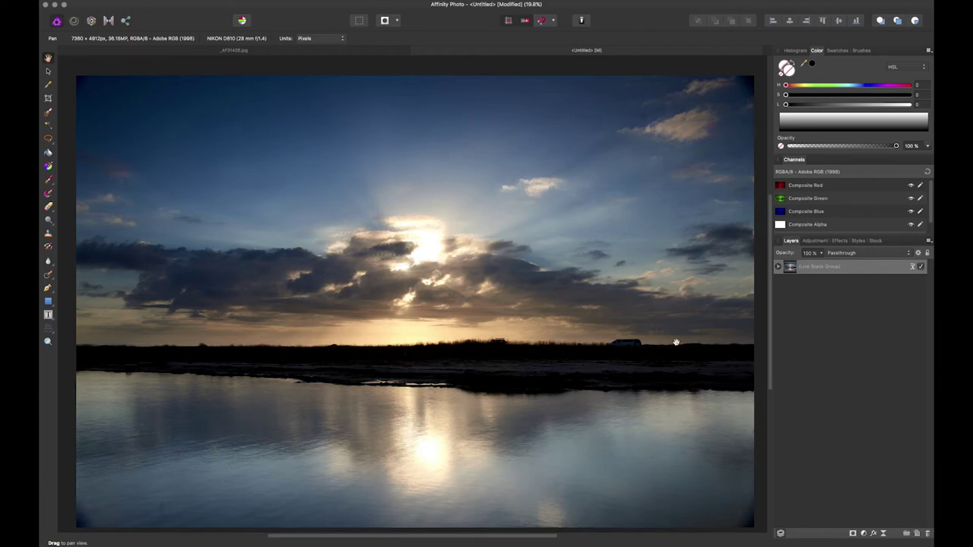
Compare the stacked Untitled document with the single _AF31428.jpg frame, then return to the stack.
click(277, 50)
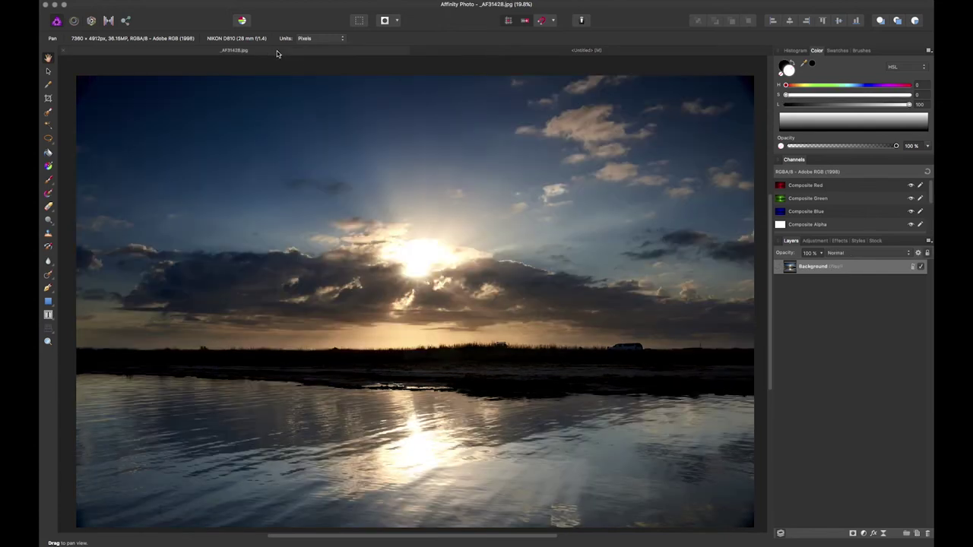
click(482, 51)
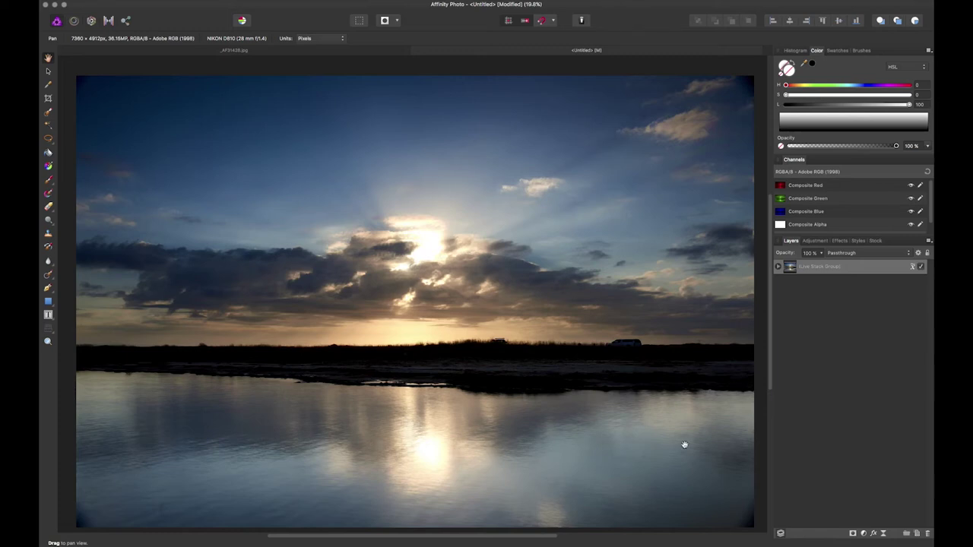
Switch the Live Stack Group's stack operator to Mean and deselect the layer.
click(914, 268)
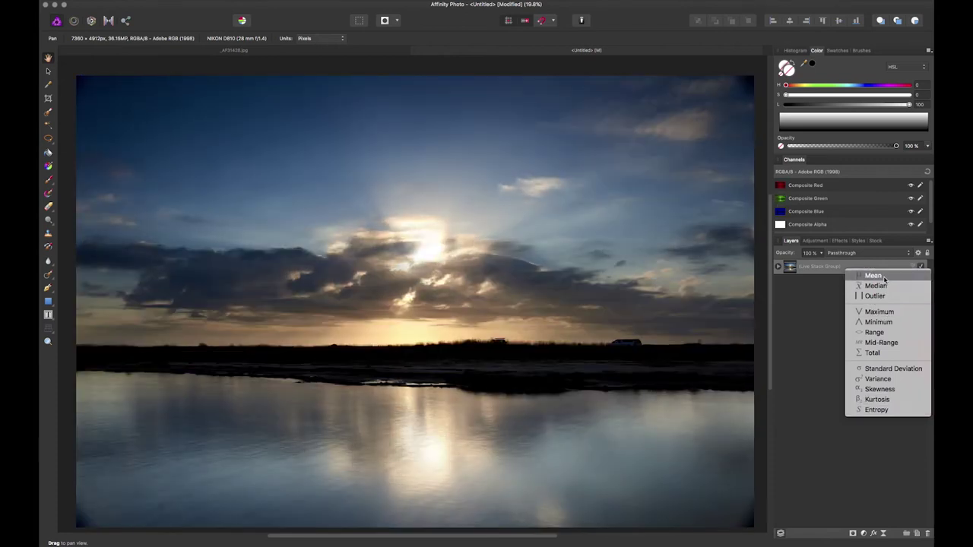
click(882, 278)
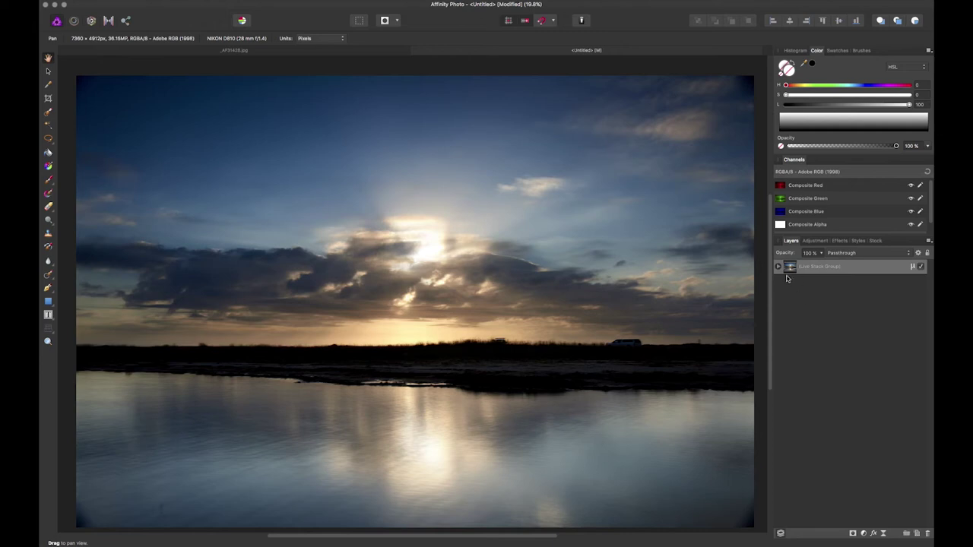
click(861, 313)
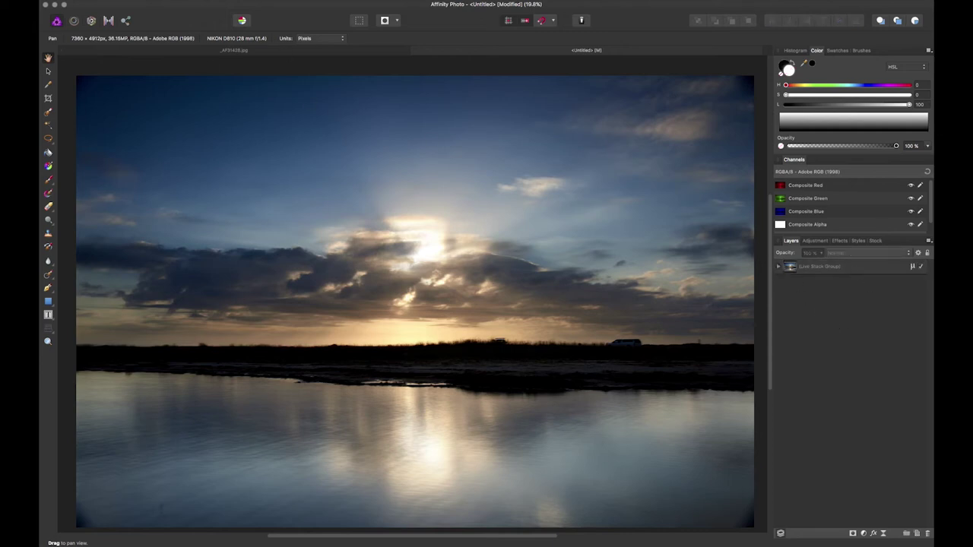
mouse_move(370, 541)
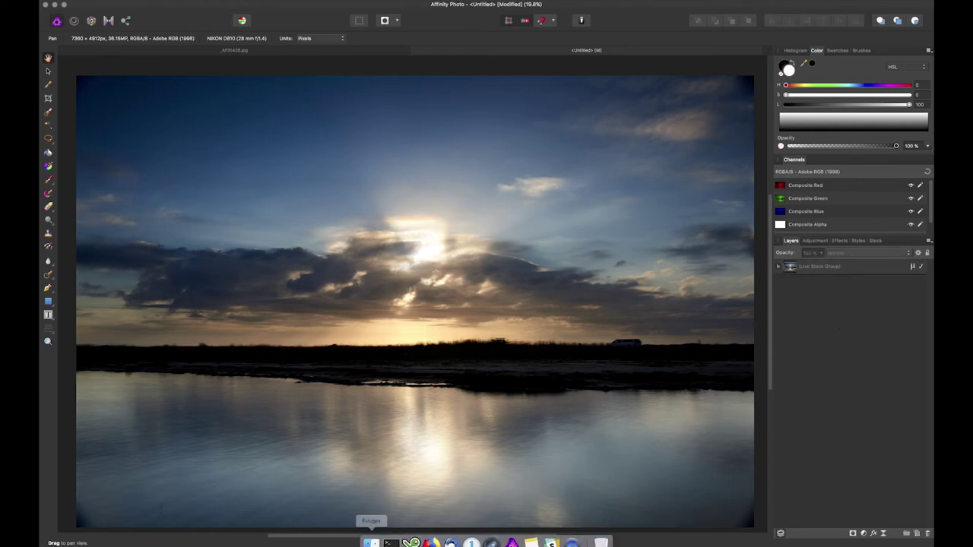
In Capture One, browse the sunrise filmstrip between frames _AF31409 and _AF31418.
click(471, 536)
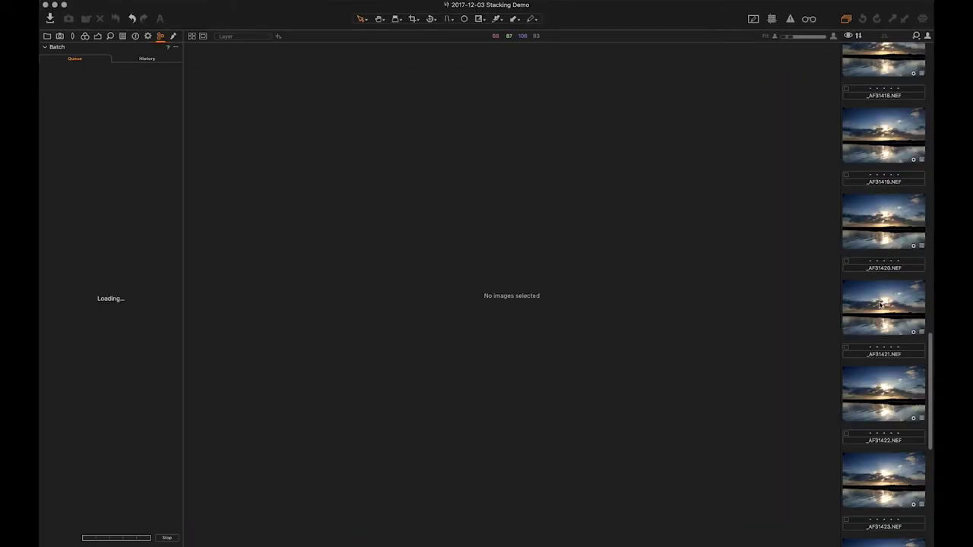
key(Up)
key(Up)
key(Up)
key(Up)
key(Up)
key(Up)
key(Up)
key(Up)
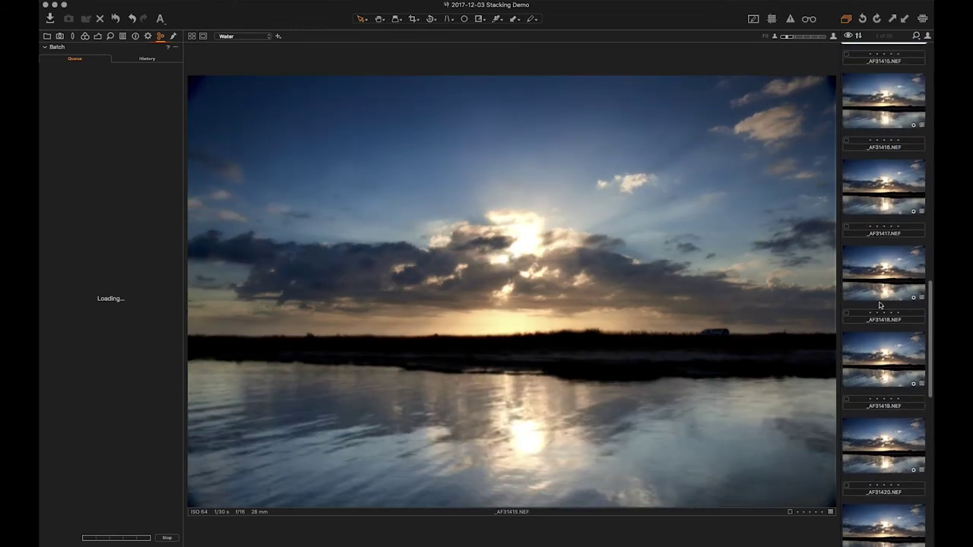
key(Up)
key(Up)
key(Up)
key(Up)
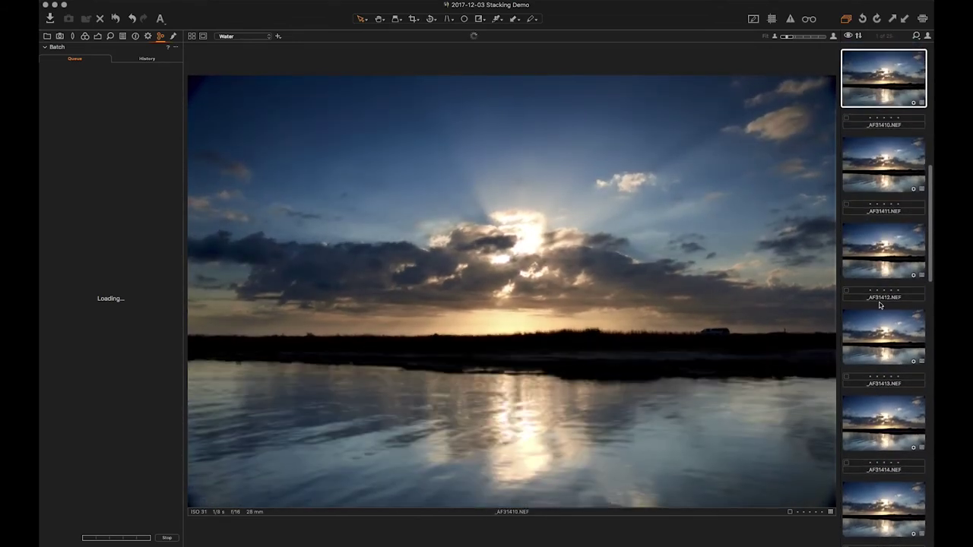
key(Up)
key(Up)
key(Up)
key(Up)
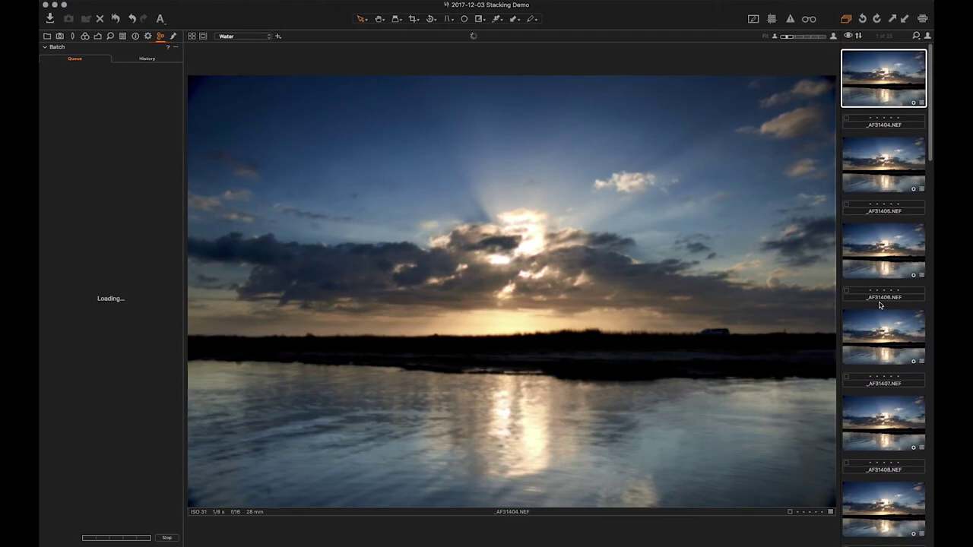
key(Down)
key(Down)
key(Down)
key(Down)
key(Down)
key(Down)
key(Down)
key(Down)
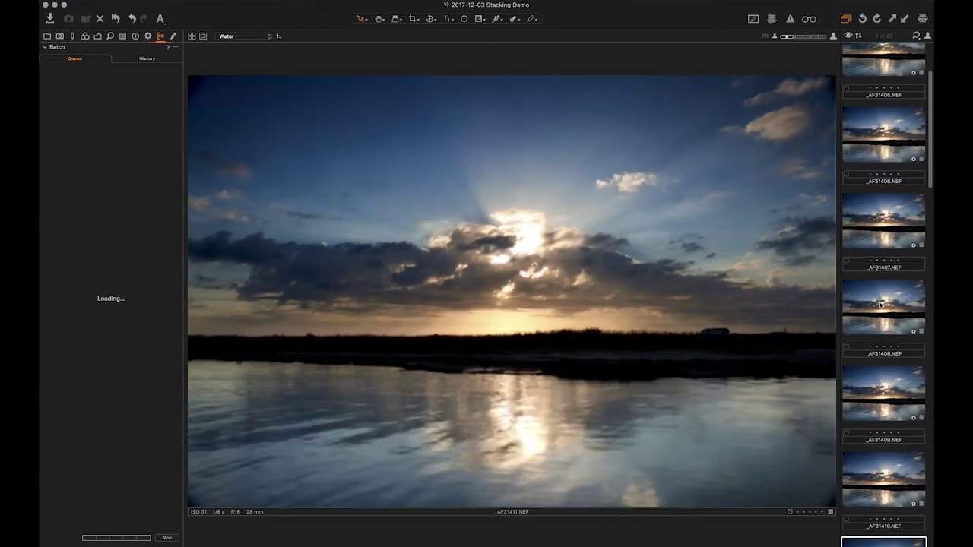
key(Down)
key(Down)
key(Down)
key(Down)
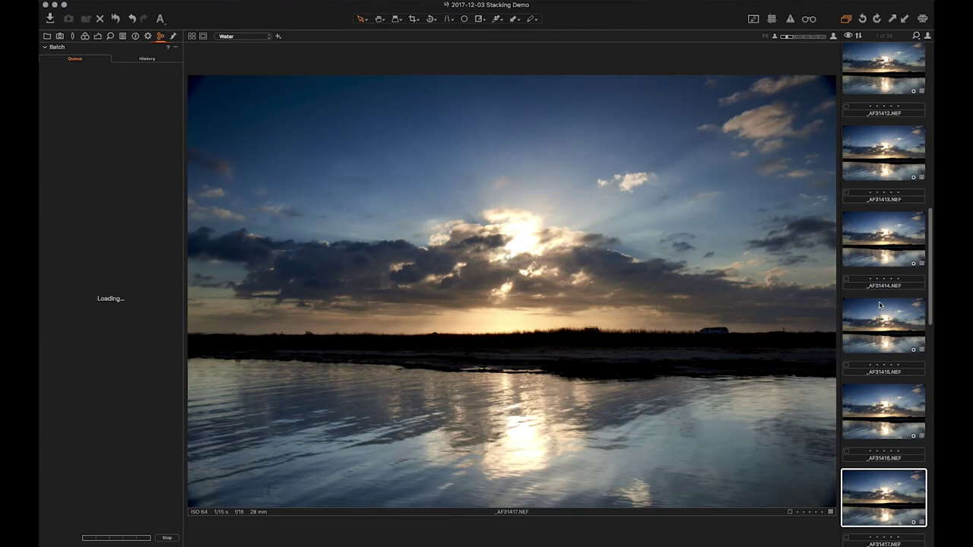
key(Down)
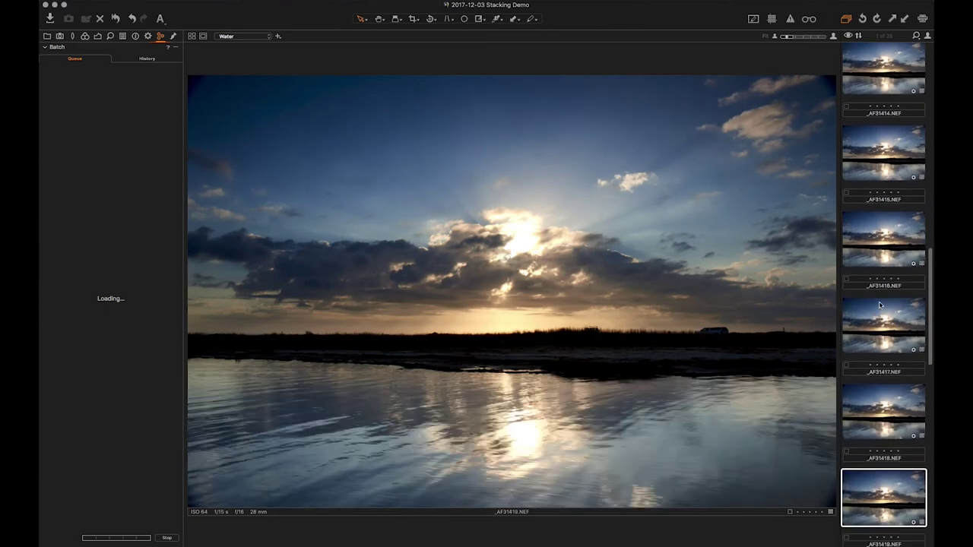
Settle on frame _AF31421 and show its exposure and tone adjustments.
key(Up)
key(Up)
key(Down)
key(Down)
key(Down)
key(Down)
key(Down)
key(Down)
key(Down)
key(Down)
key(Down)
key(Down)
key(Down)
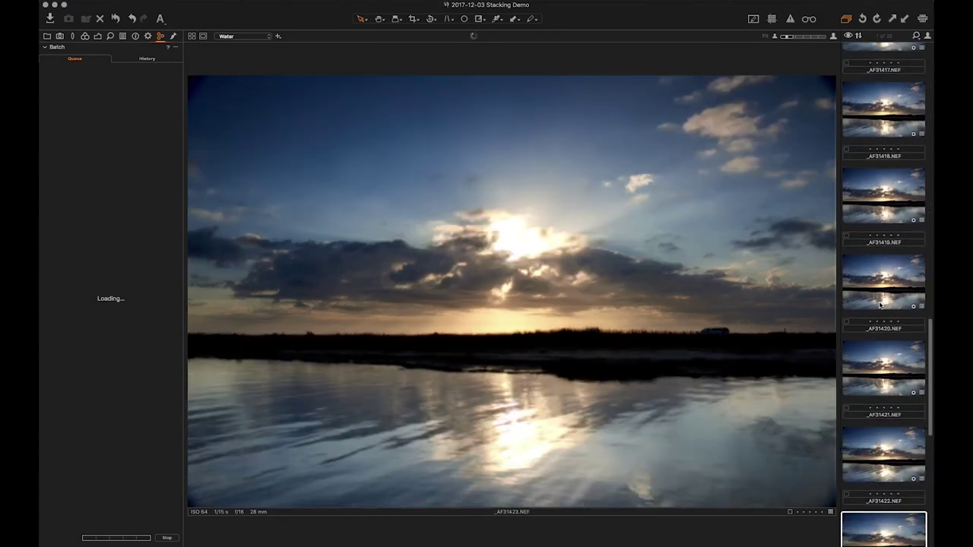
key(Down)
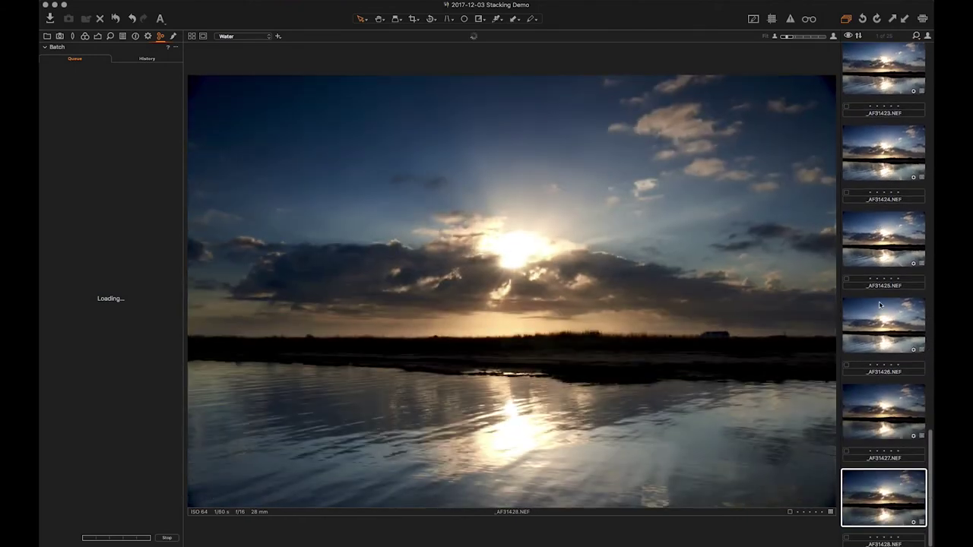
key(Up)
key(Up)
key(Up)
key(Up)
key(Up)
key(Up)
key(Up)
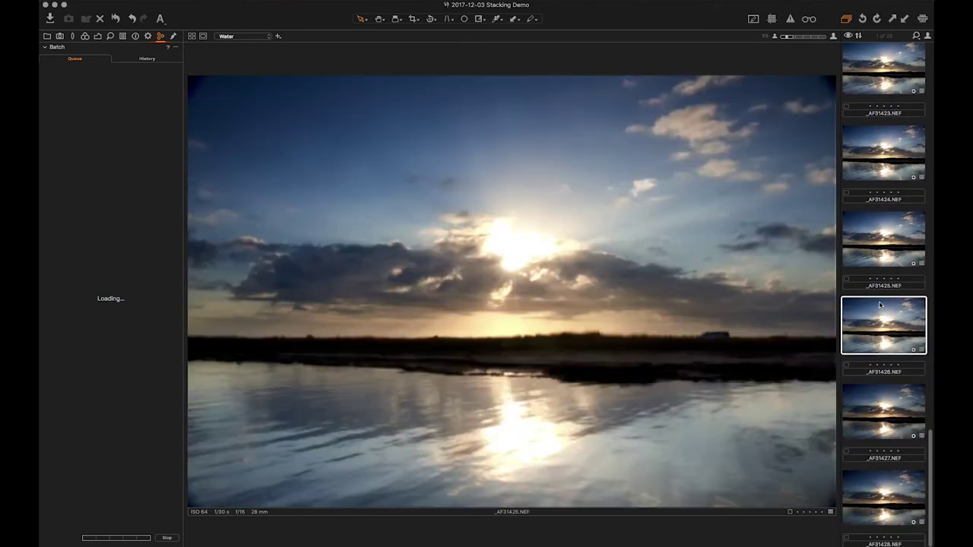
key(Up)
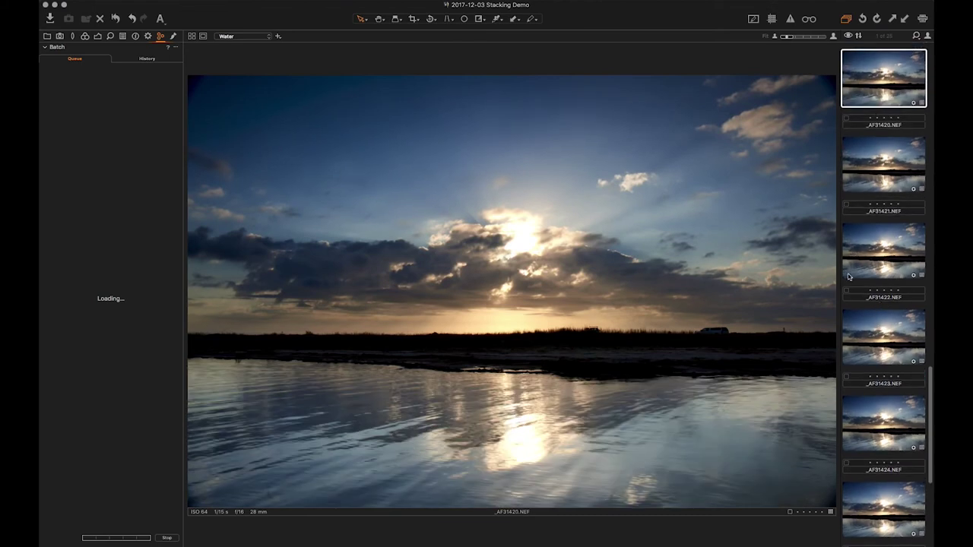
key(Down)
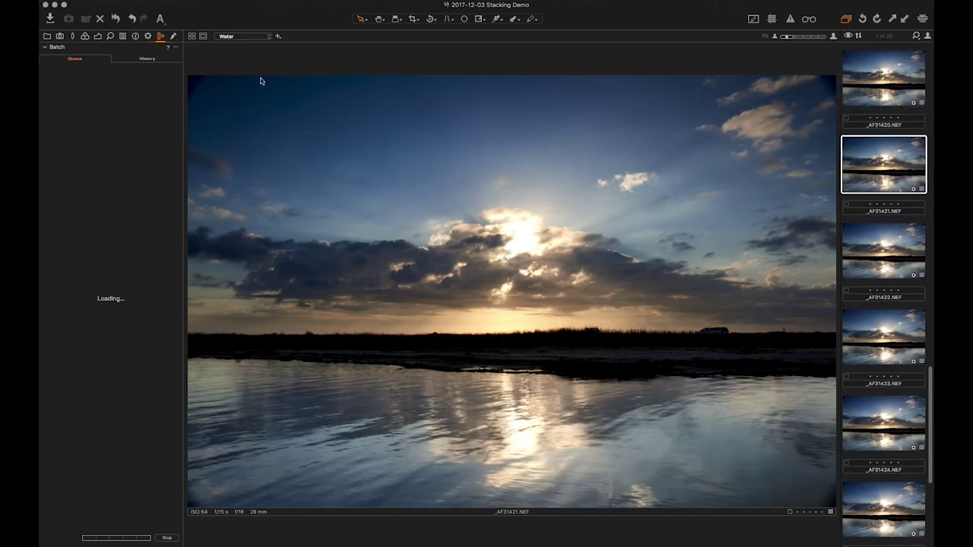
click(97, 35)
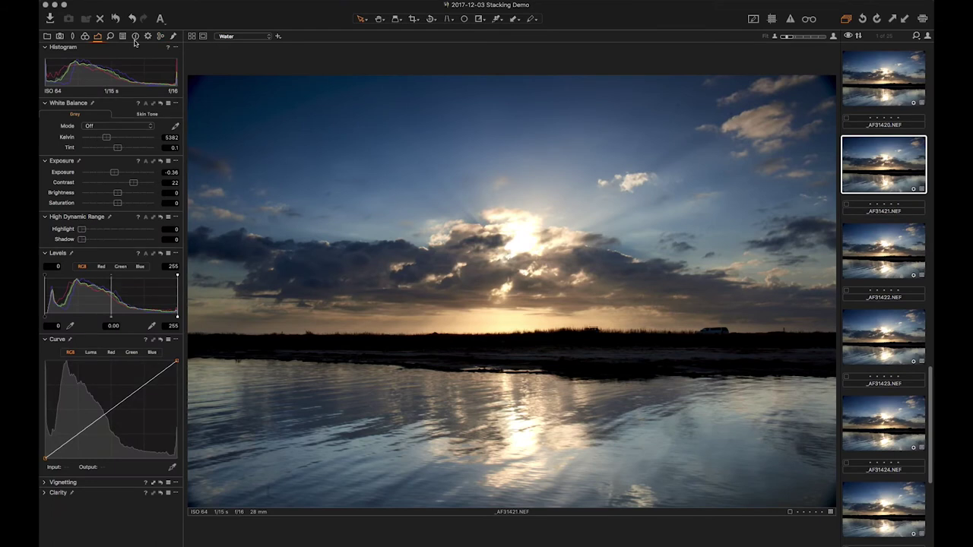
On _AF31421's Sky local adjustment layer, set highlight recovery to 33 and test the curve.
click(173, 37)
click(58, 78)
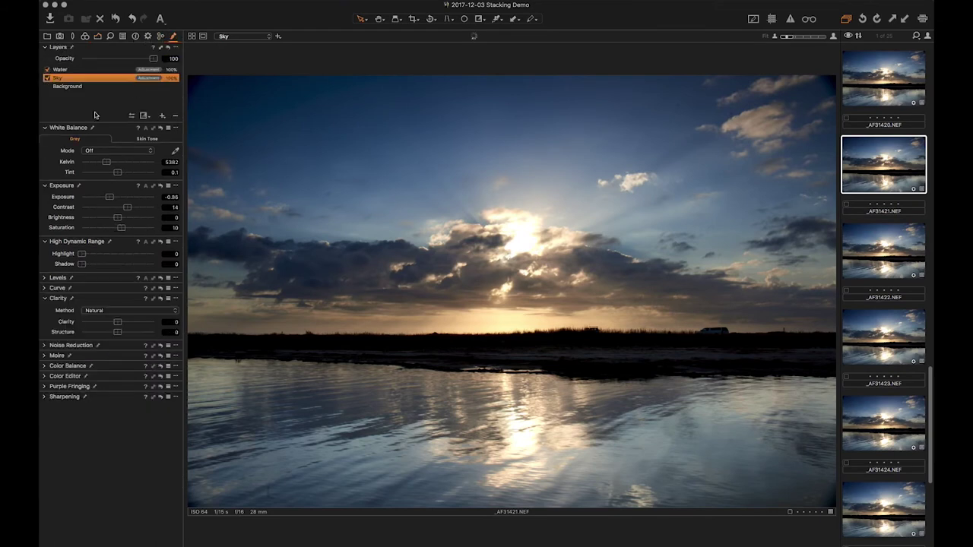
drag(80, 254, 228, 281)
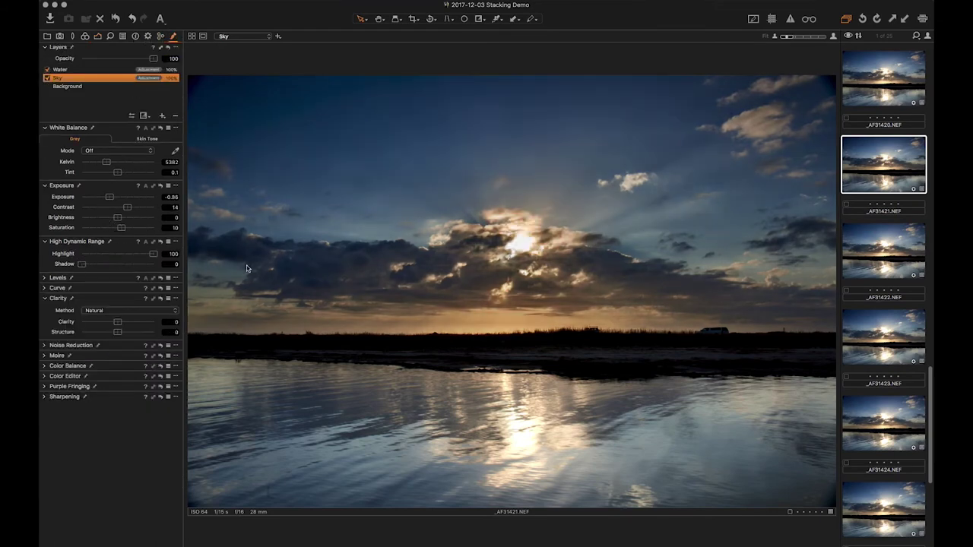
drag(151, 254, 105, 254)
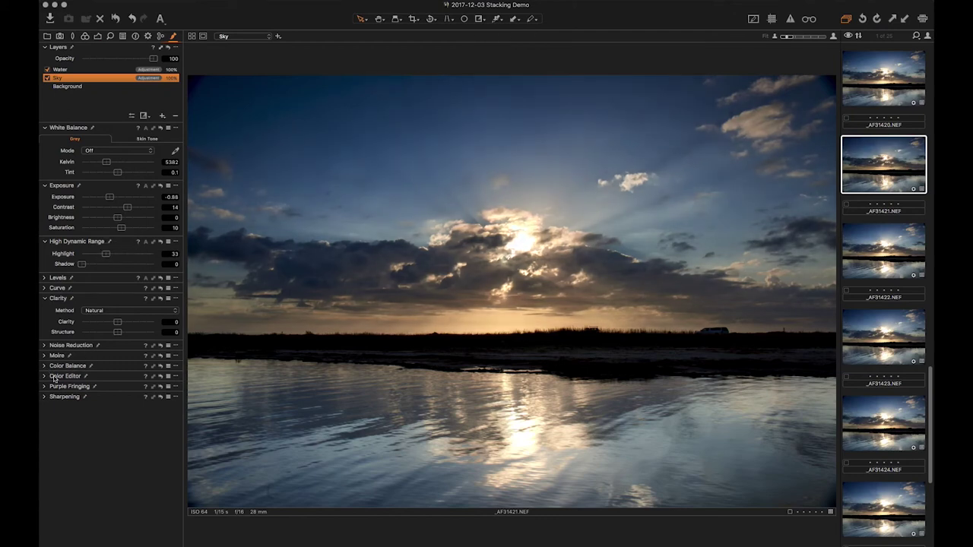
click(44, 289)
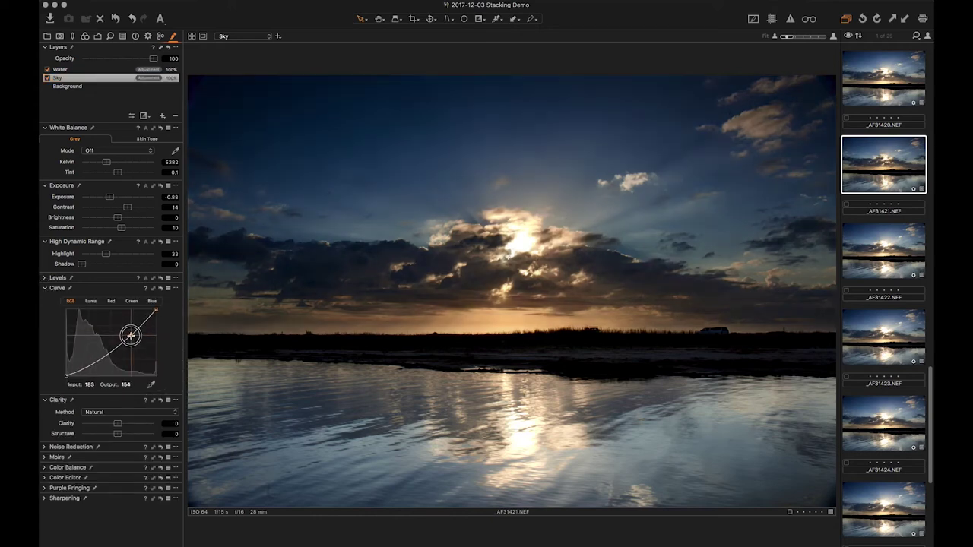
drag(129, 330, 131, 329)
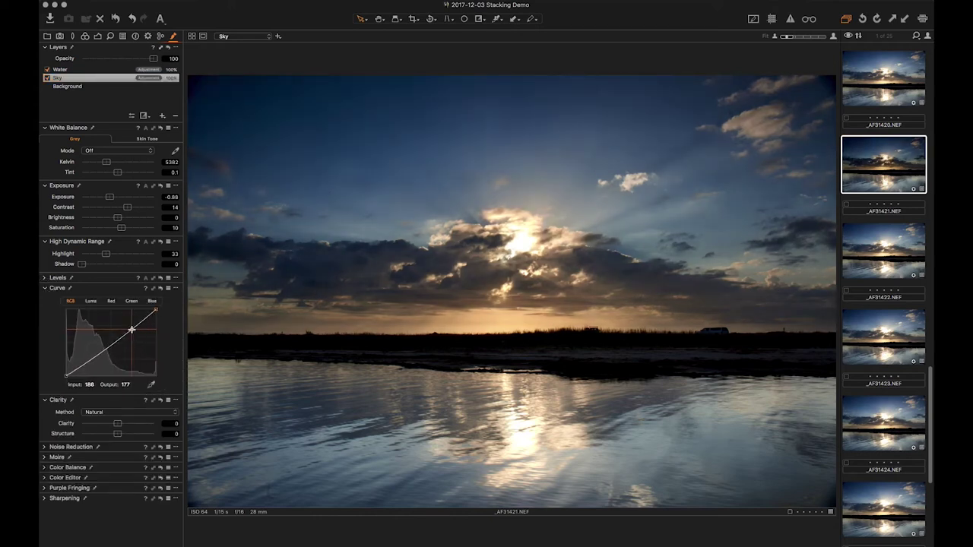
mouse_move(129, 331)
mouse_down()
mouse_move(123, 324)
mouse_move(128, 333)
mouse_up()
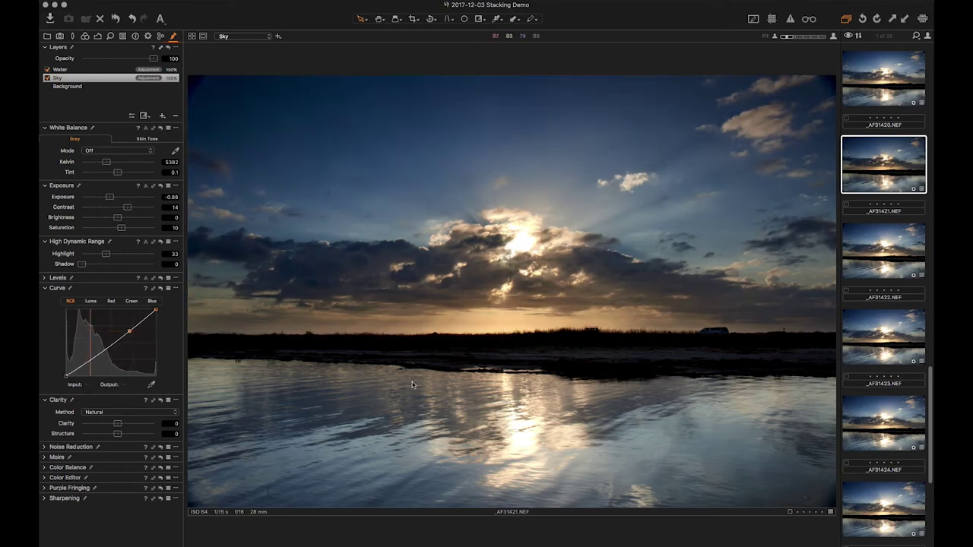
Process the frame to JPEG with the AffinityEdit recipe and return to Affinity Photo.
click(148, 37)
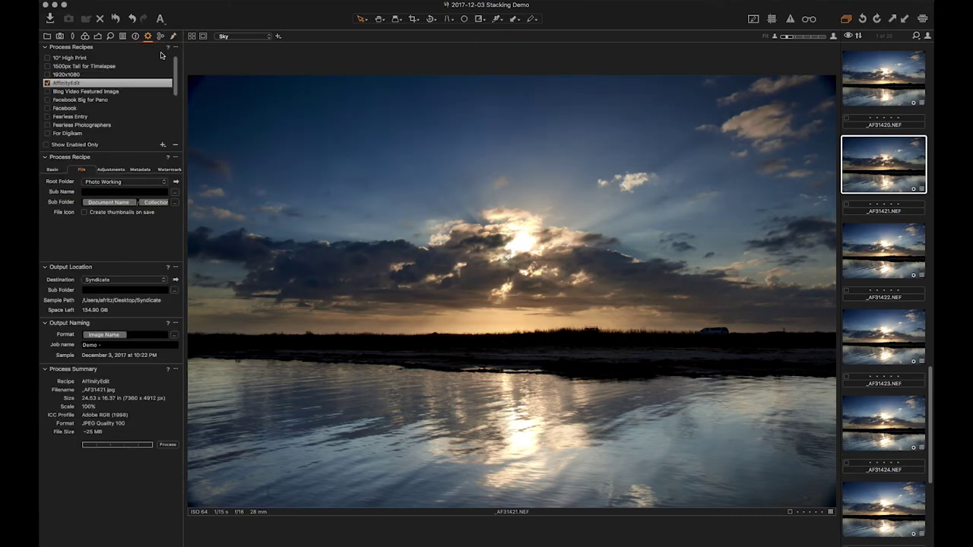
click(168, 445)
mouse_move(403, 541)
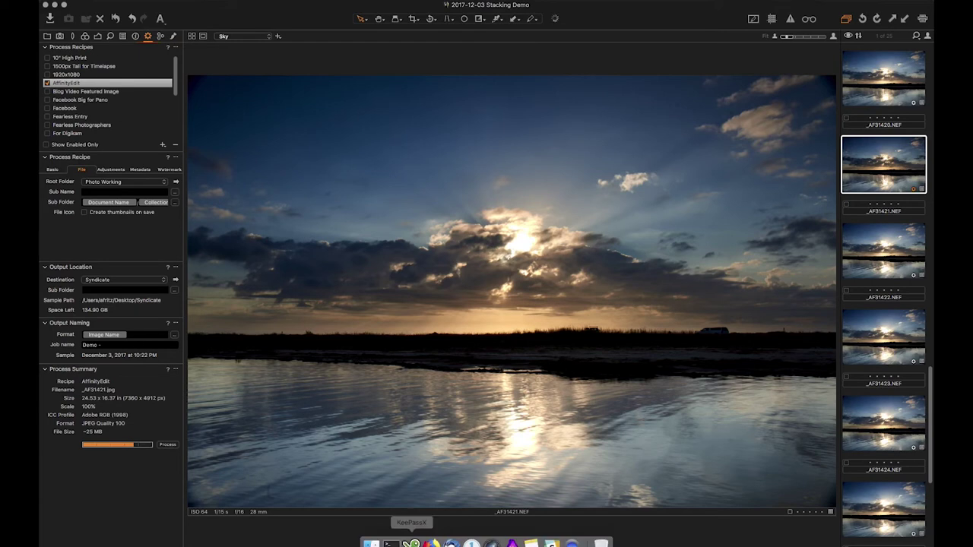
click(511, 535)
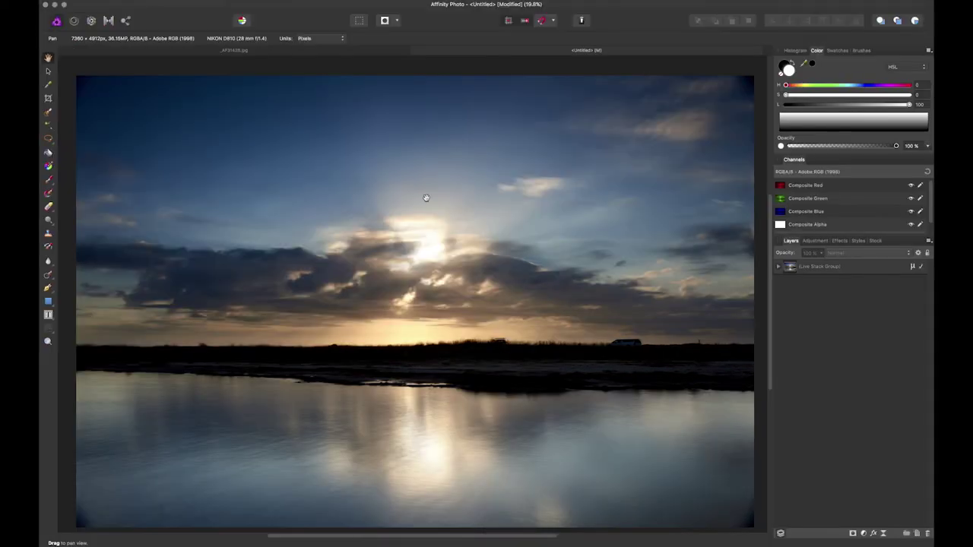
Close _AF31428.jpg and paste the whole _AF31421 image into the Untitled stack as a new layer.
click(64, 53)
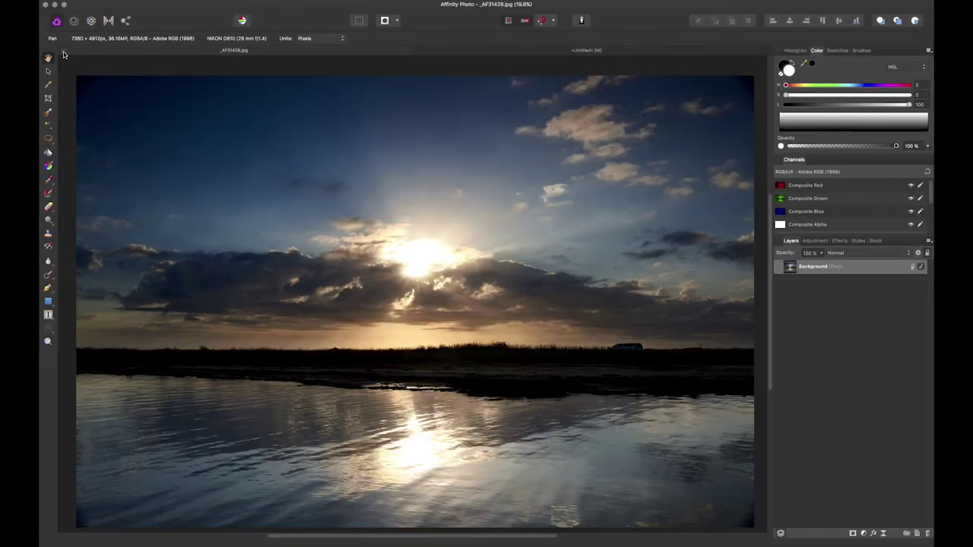
click(64, 51)
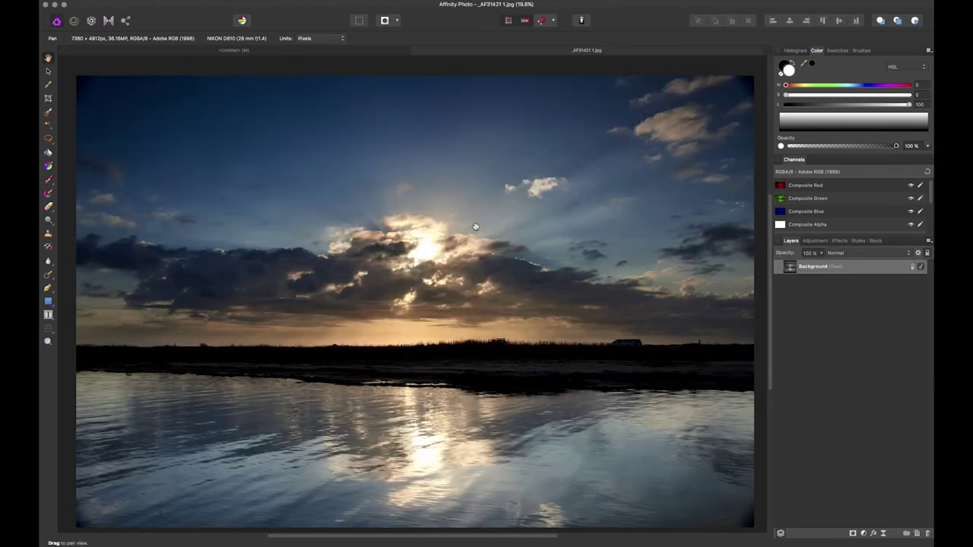
key(super+a)
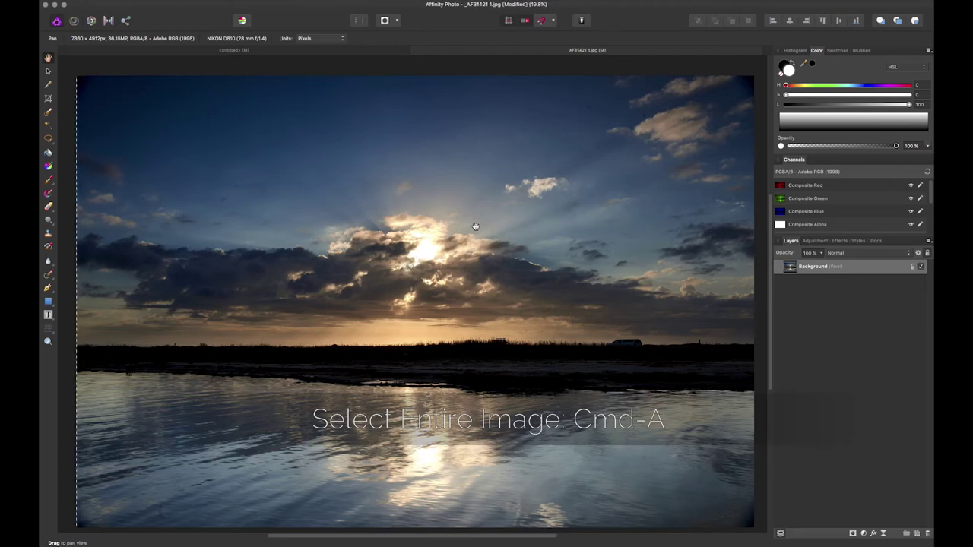
click(308, 49)
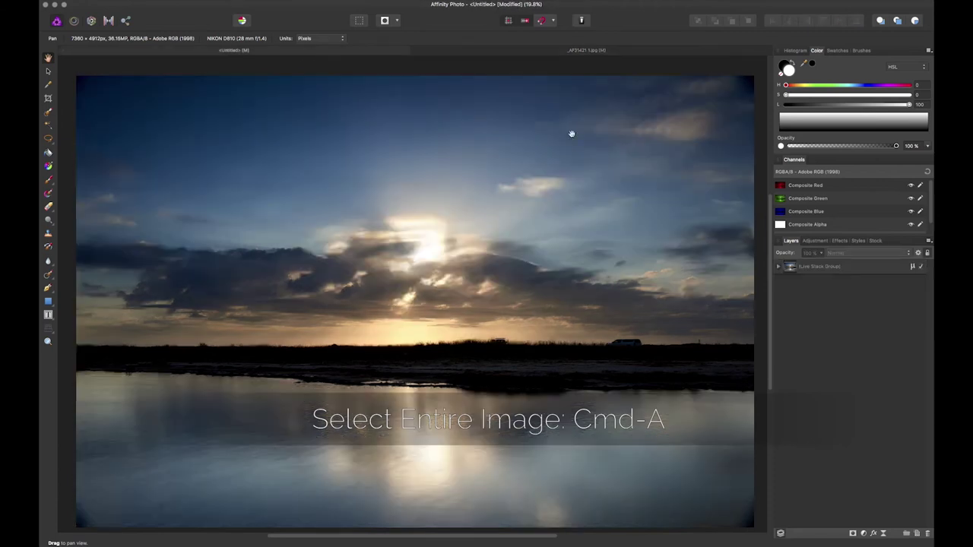
key(super+v)
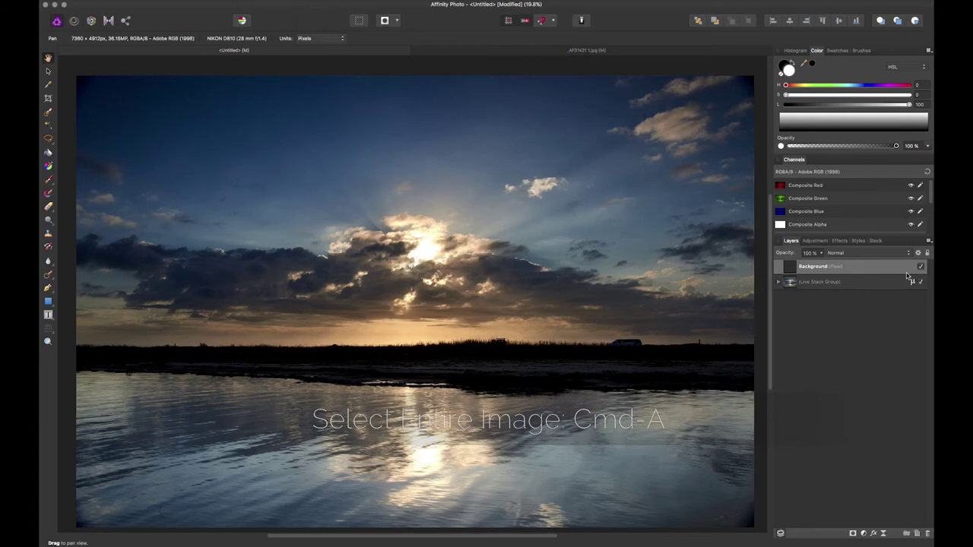
Toggle the pasted Background layer's visibility to compare it against the stack.
click(920, 267)
click(920, 267)
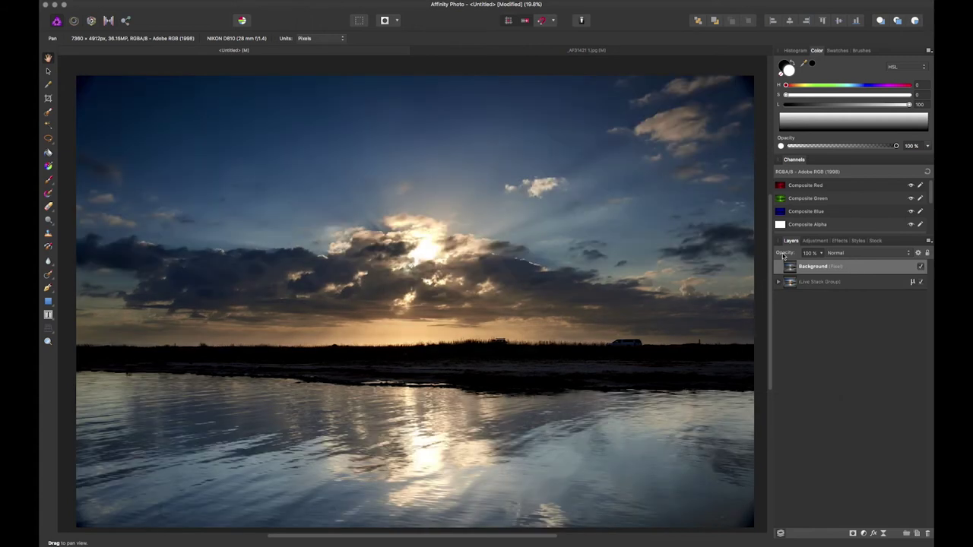
click(920, 268)
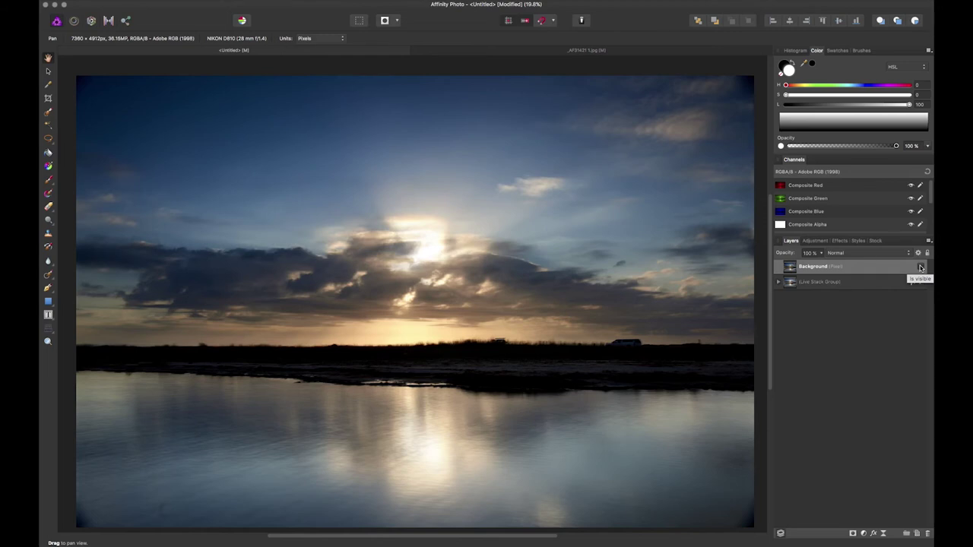
click(921, 267)
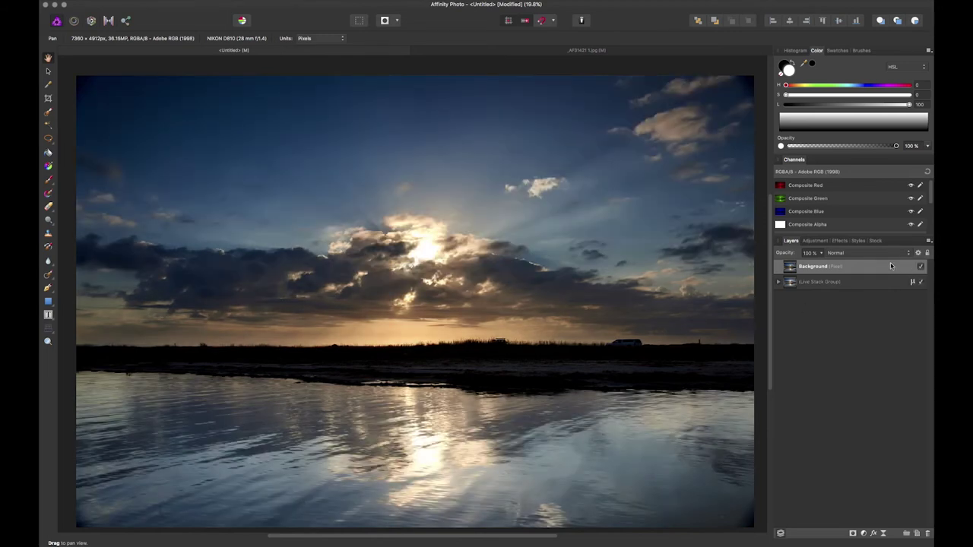
click(920, 267)
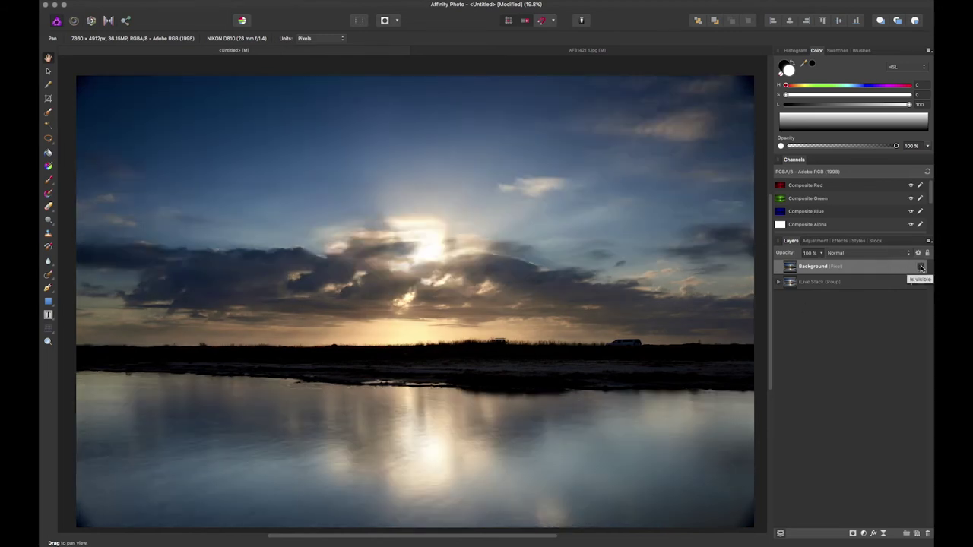
click(920, 267)
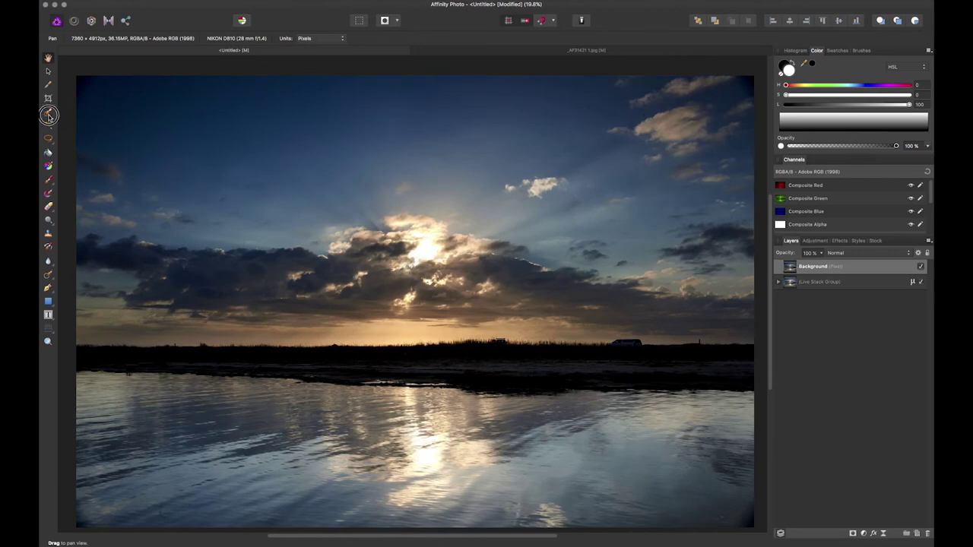
click(48, 112)
Brush-select the sky down to the horizon, removing the water and repairing the horizon edge.
mouse_move(241, 137)
mouse_down()
mouse_move(710, 158)
mouse_move(678, 187)
mouse_move(608, 210)
mouse_move(702, 227)
mouse_move(641, 278)
mouse_move(717, 282)
mouse_move(692, 275)
mouse_move(338, 278)
mouse_move(199, 261)
mouse_move(463, 265)
mouse_up()
click(92, 38)
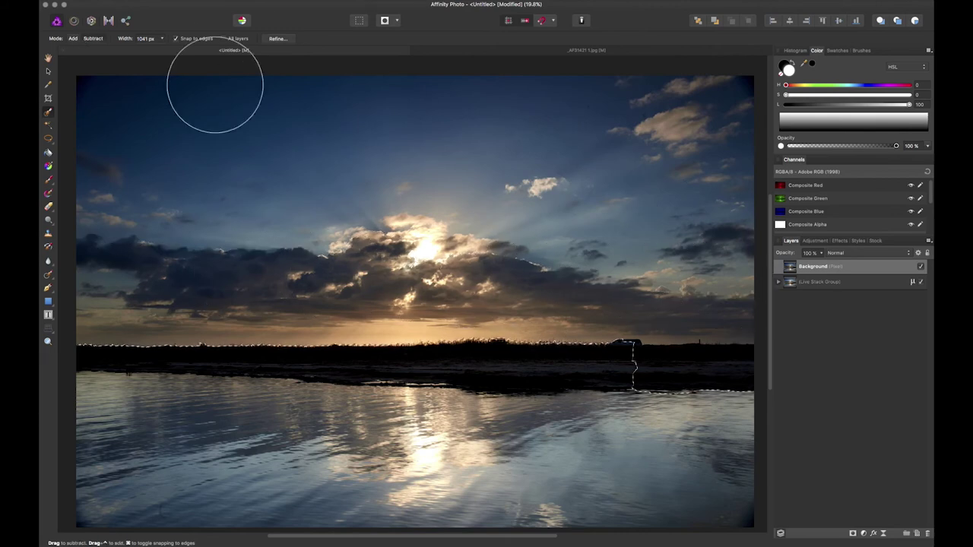
mouse_move(629, 393)
mouse_down()
mouse_move(793, 396)
mouse_move(611, 405)
mouse_move(692, 405)
mouse_move(643, 348)
mouse_up()
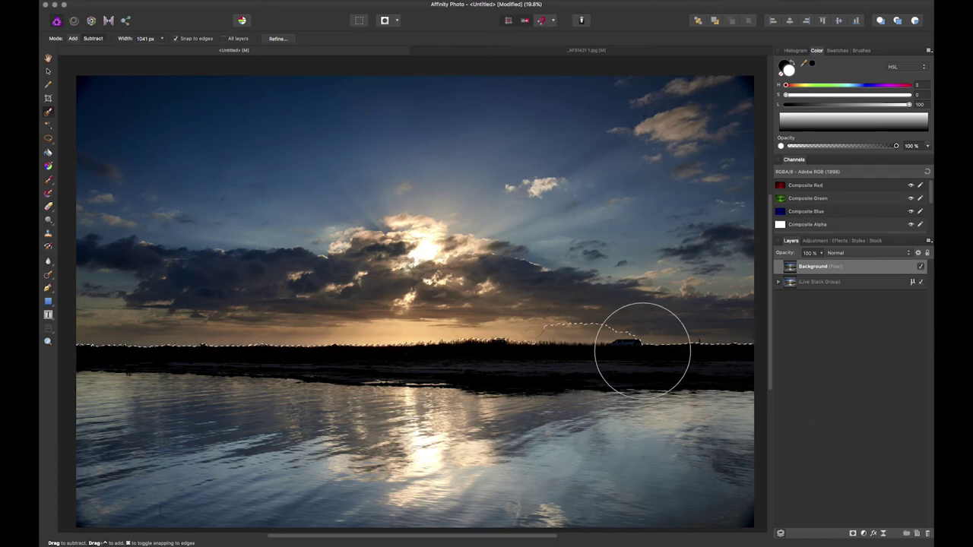
click(73, 38)
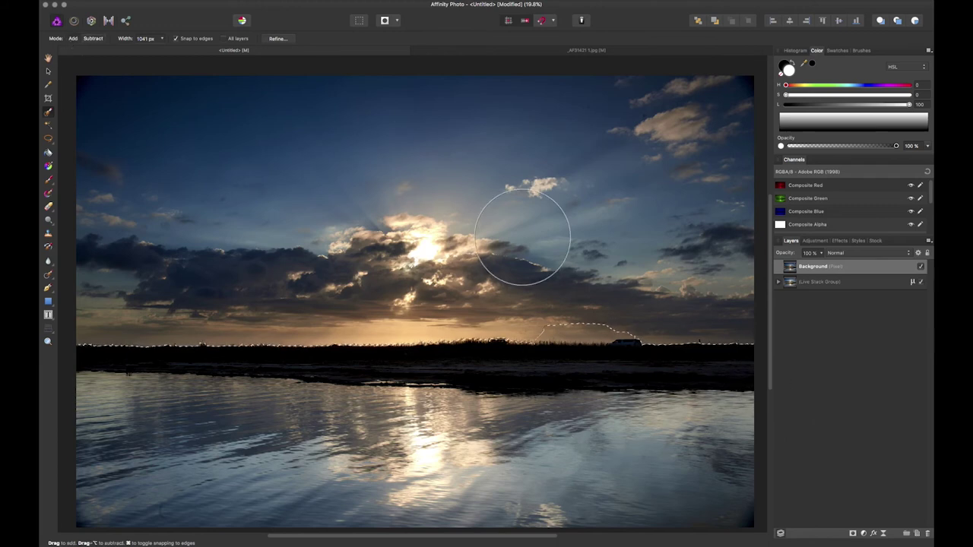
drag(514, 276, 569, 283)
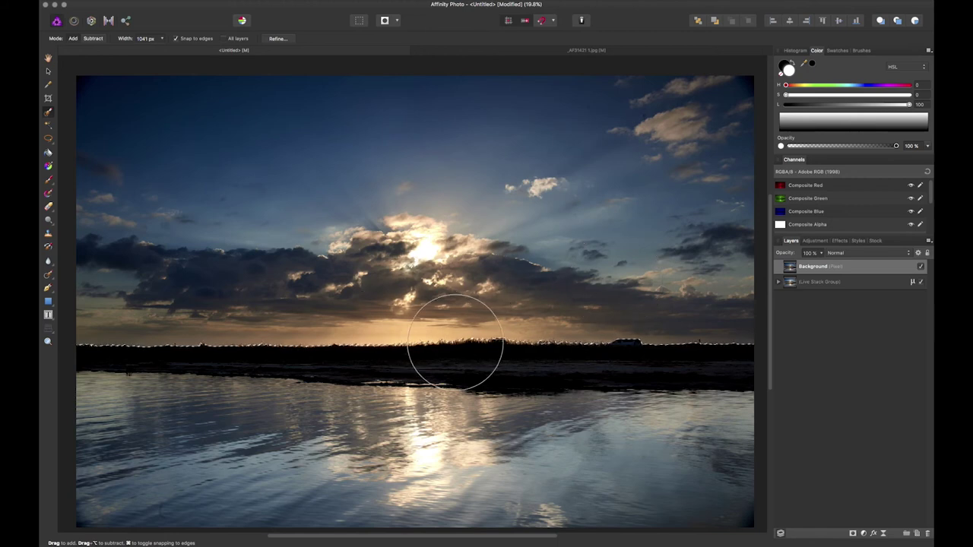
Create a mask from the sky selection and attach it to the Background layer.
key(v)
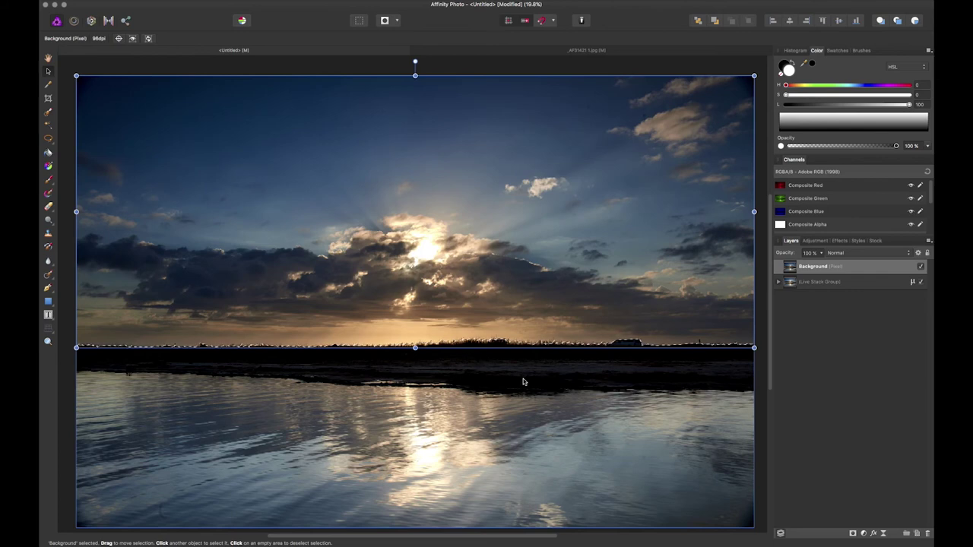
click(764, 369)
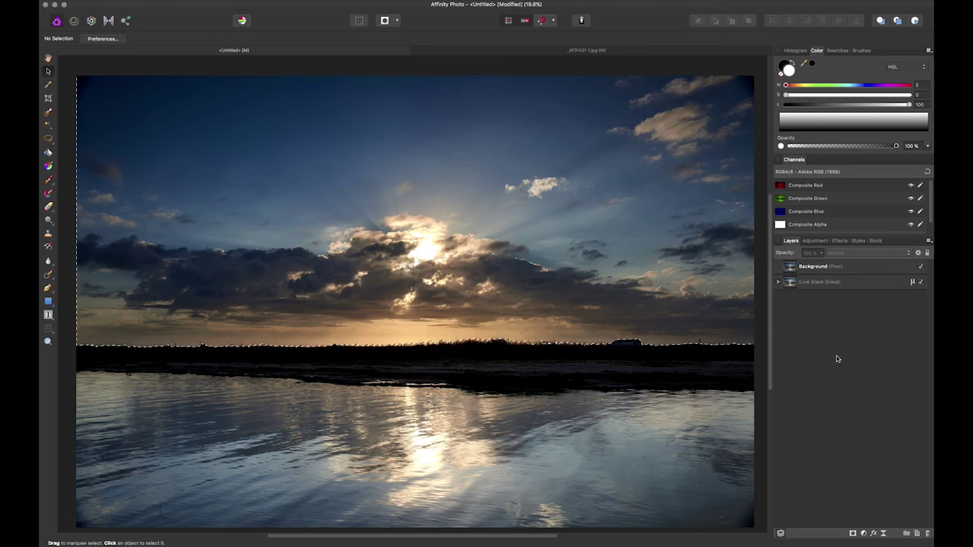
click(851, 532)
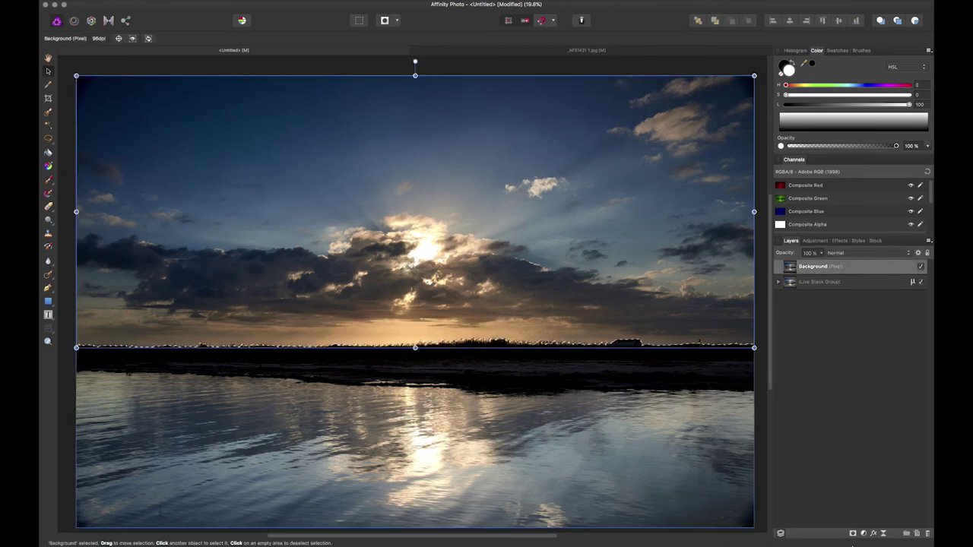
drag(835, 276, 807, 283)
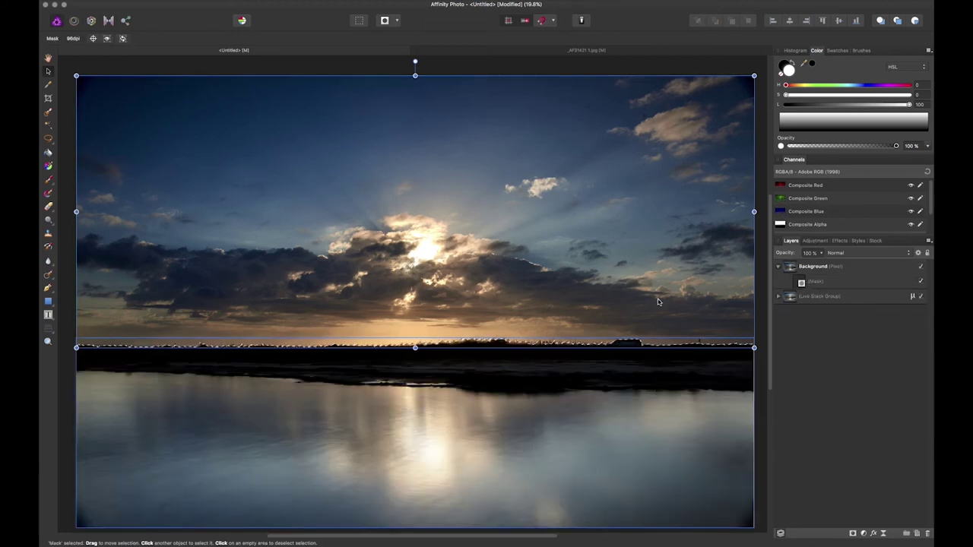
Clear the selection and select the Background layer's mask for painting.
key(super+d)
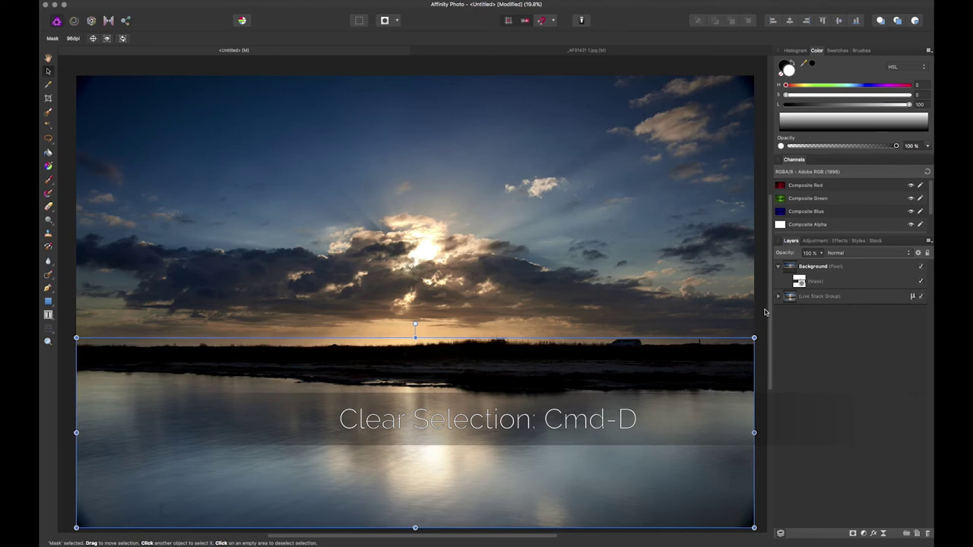
click(766, 311)
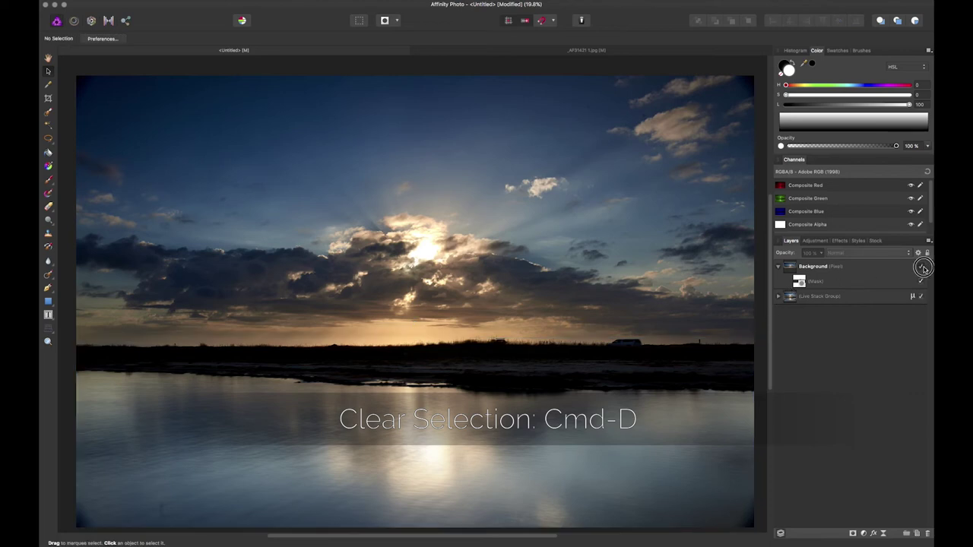
scroll(478, 346, up, 1)
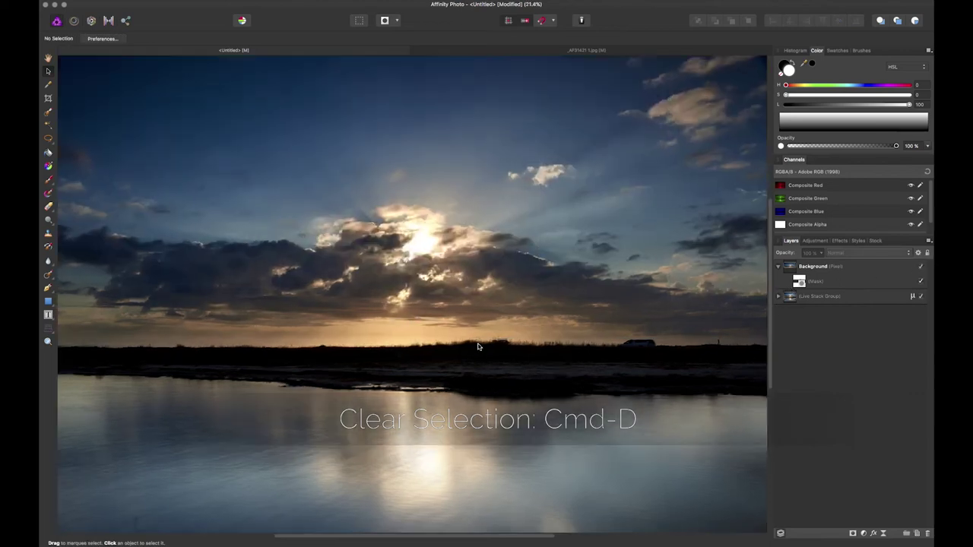
scroll(478, 346, up, 5)
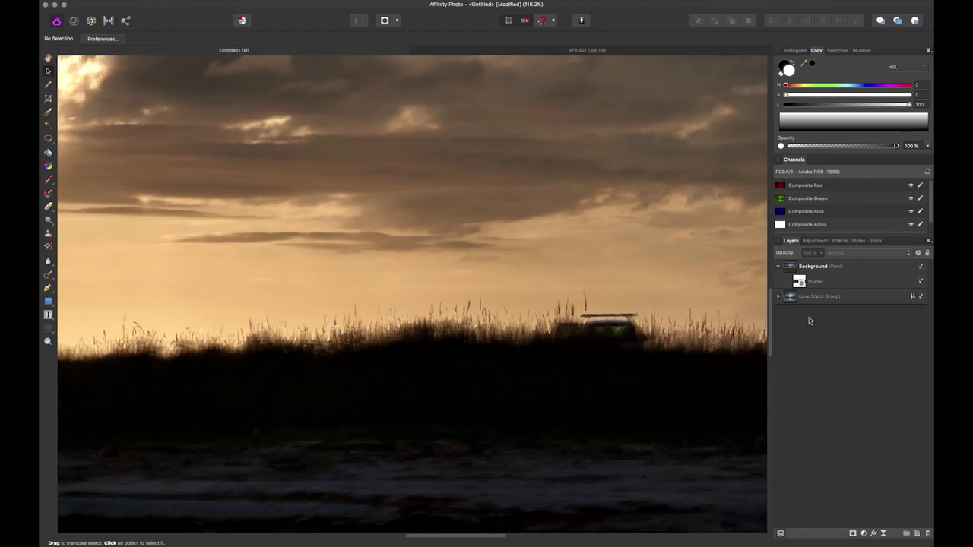
click(795, 279)
scroll(764, 173, down, 6)
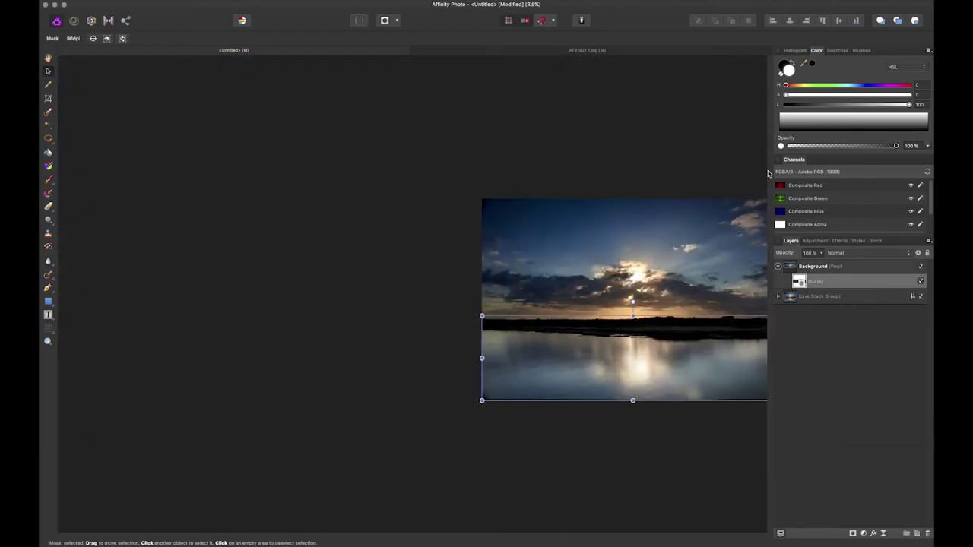
Paint white along the horizon on the mask to reveal more sky, then fit the photo in view.
click(48, 181)
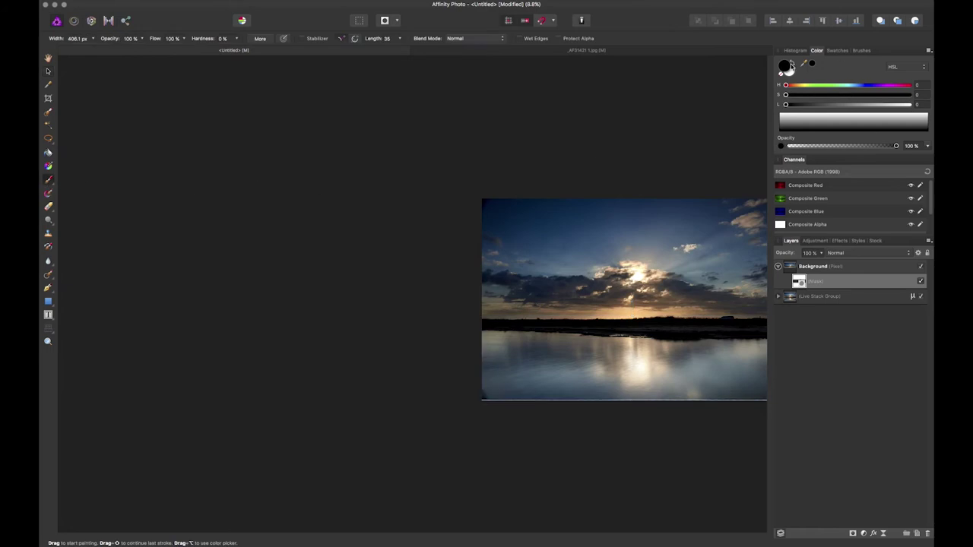
click(790, 67)
drag(614, 235, 418, 310)
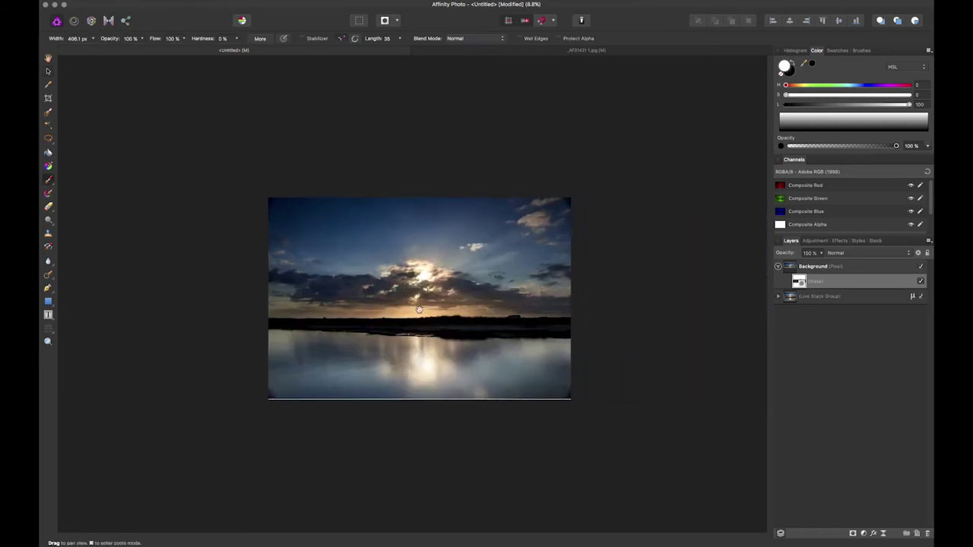
scroll(418, 310, up, 5)
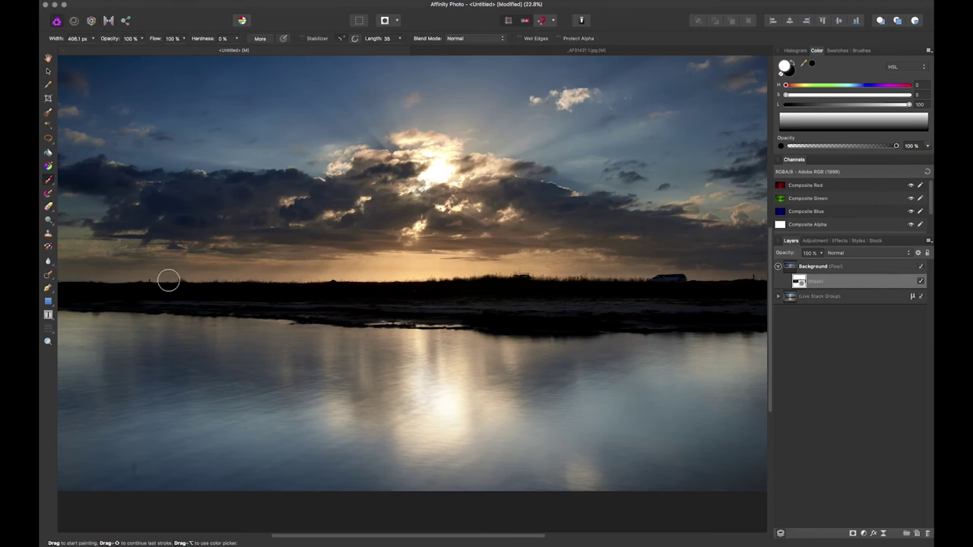
scroll(601, 312, left, 5)
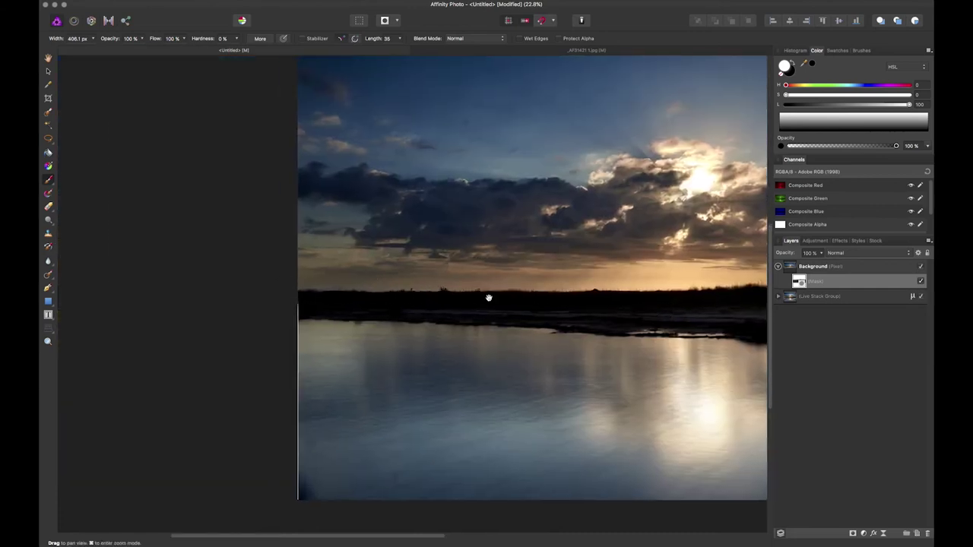
scroll(597, 287, right, 2)
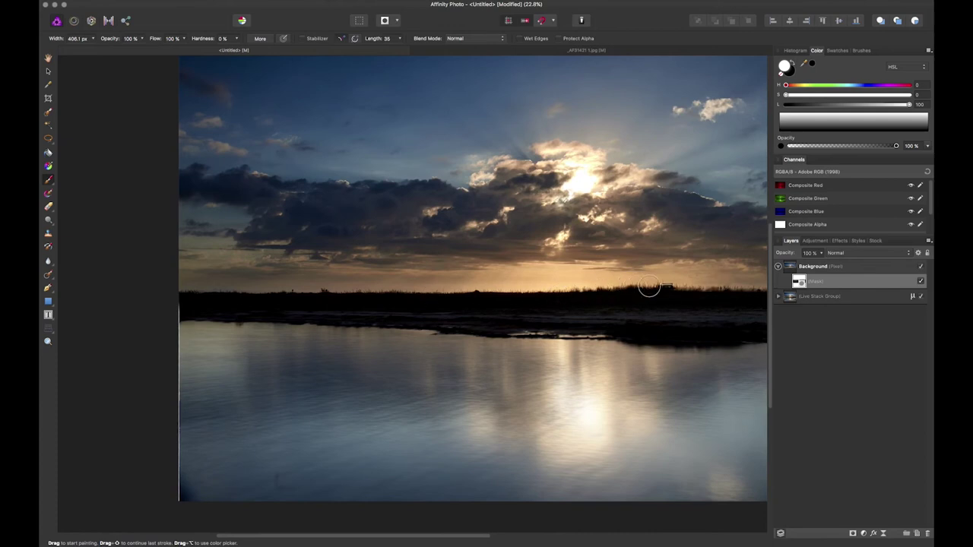
scroll(608, 296, right, 4)
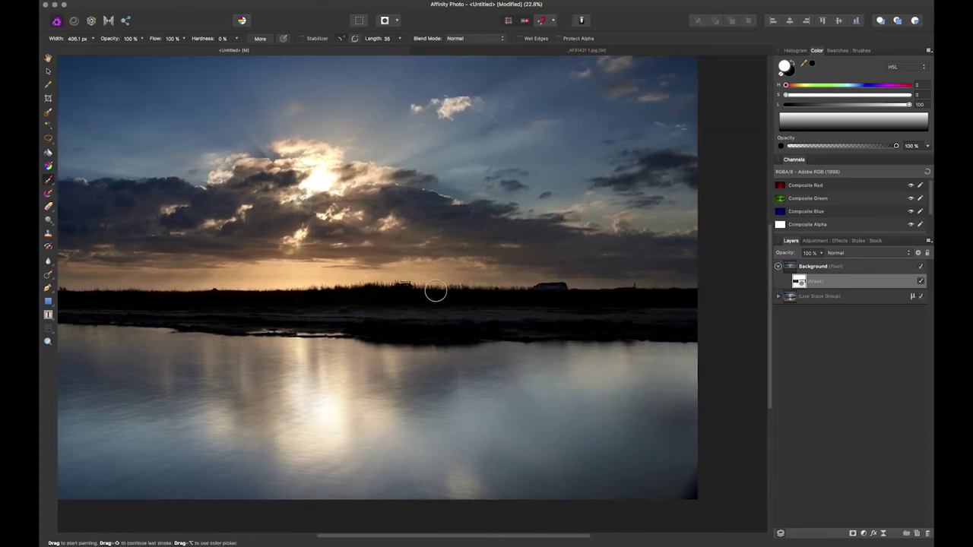
mouse_move(584, 287)
mouse_down()
mouse_move(494, 278)
mouse_move(695, 282)
mouse_move(675, 285)
mouse_up()
scroll(494, 298, left, 4)
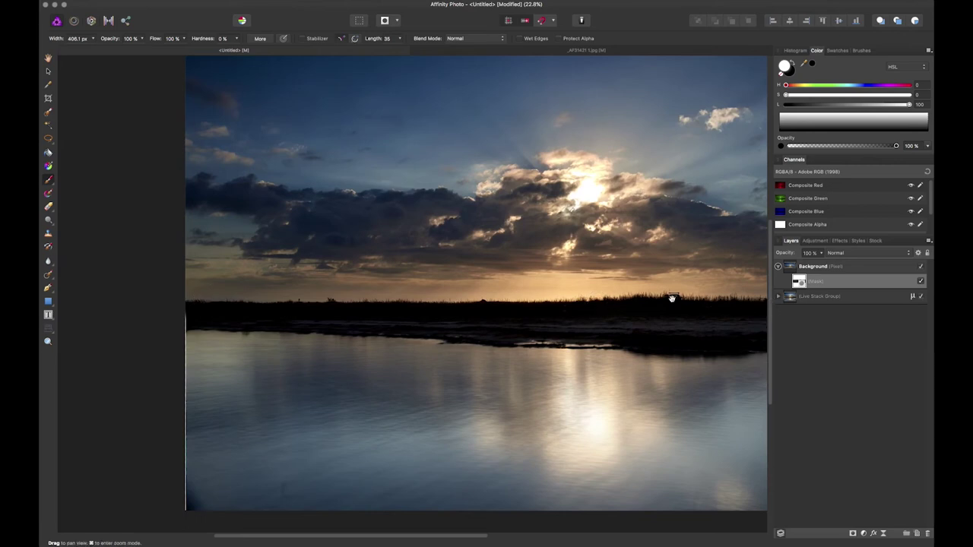
scroll(440, 300, right, 4)
key(super+0)
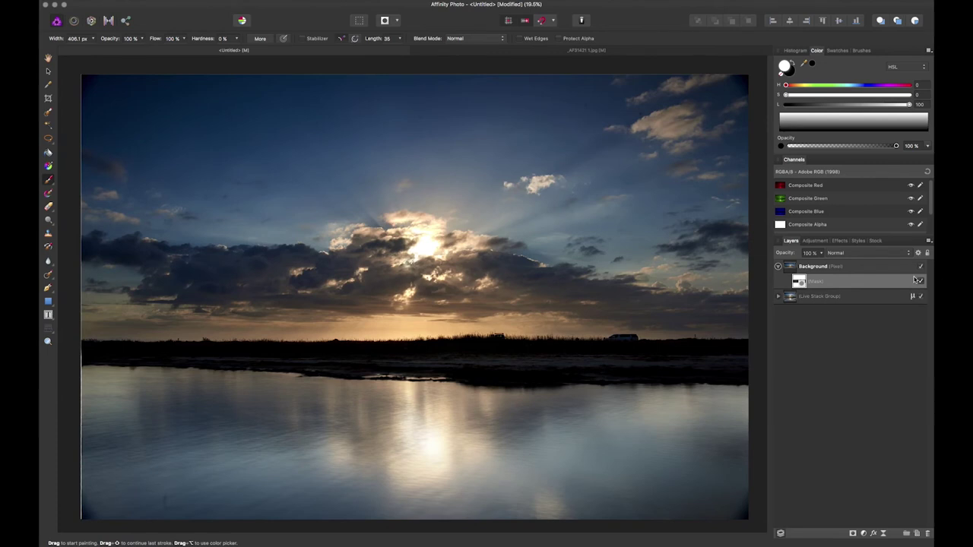
Toggle the Background layer off and on to check the sky blend.
click(920, 268)
click(920, 268)
click(920, 267)
click(921, 267)
Merge Visible from the Background layer into a new Pixel layer on top.
click(788, 298)
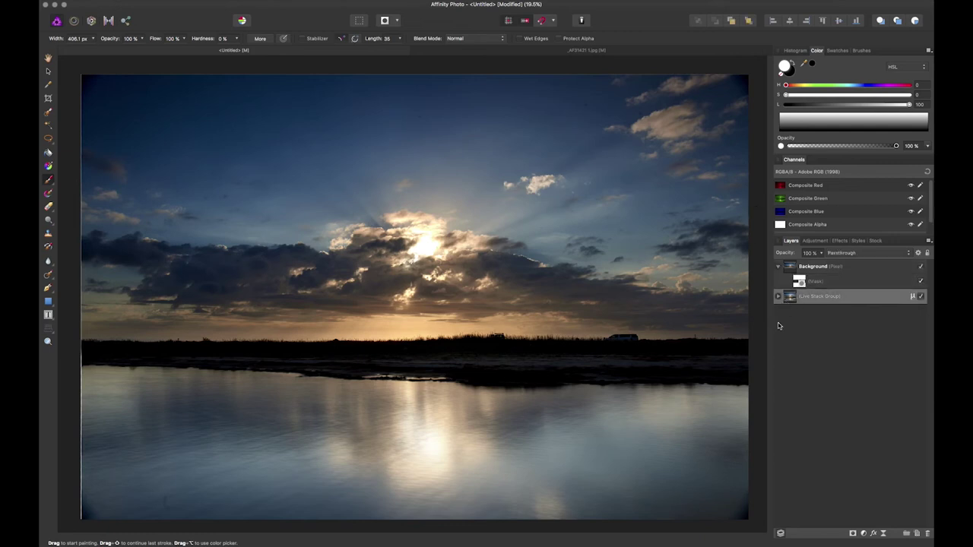
right_click(805, 302)
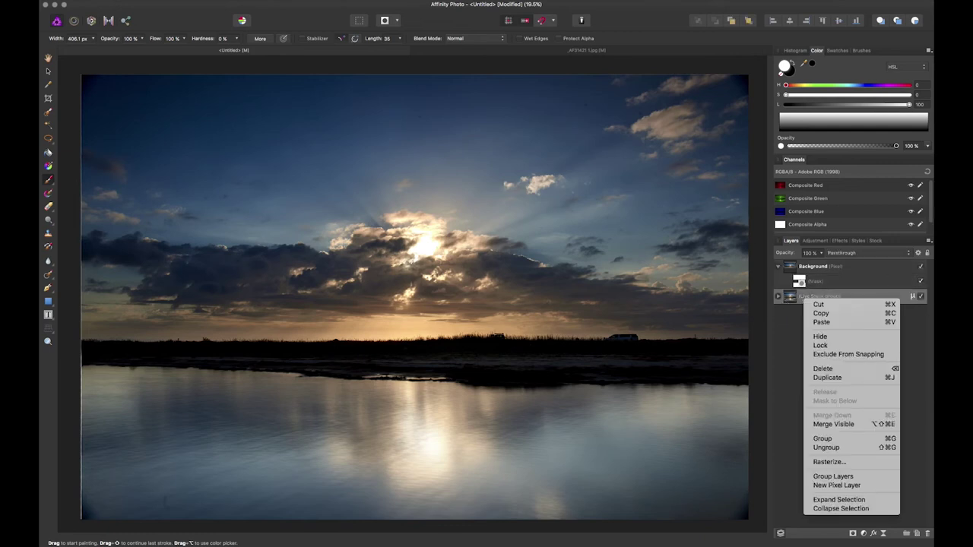
click(794, 269)
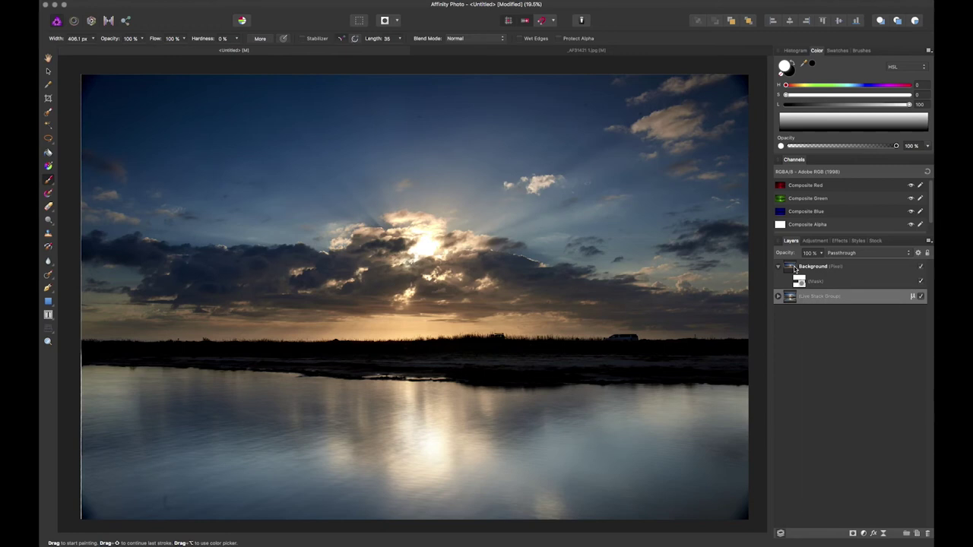
click(794, 268)
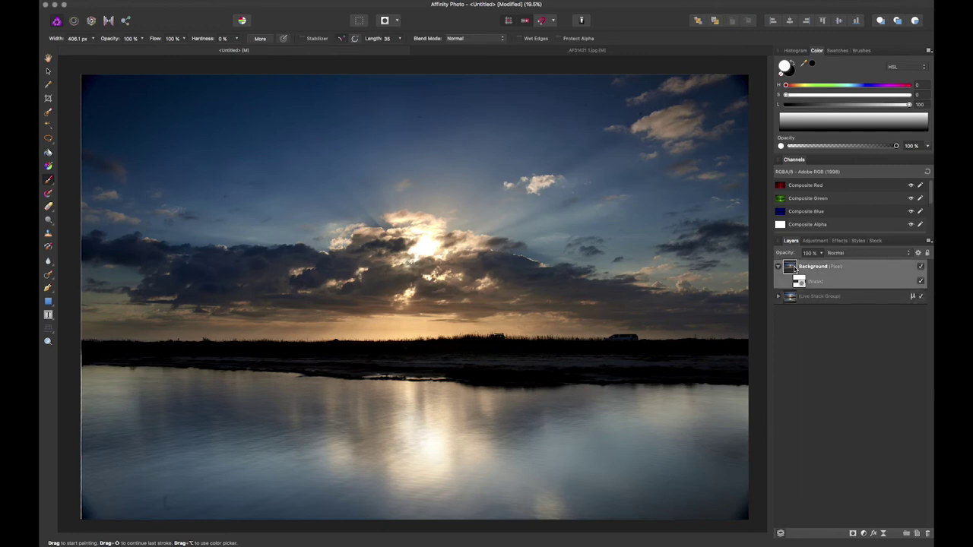
right_click(795, 266)
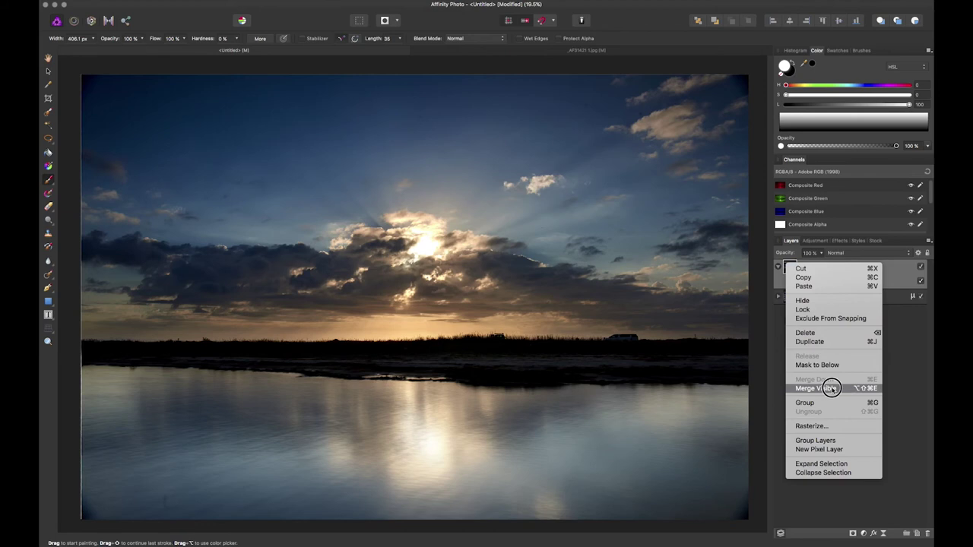
click(831, 388)
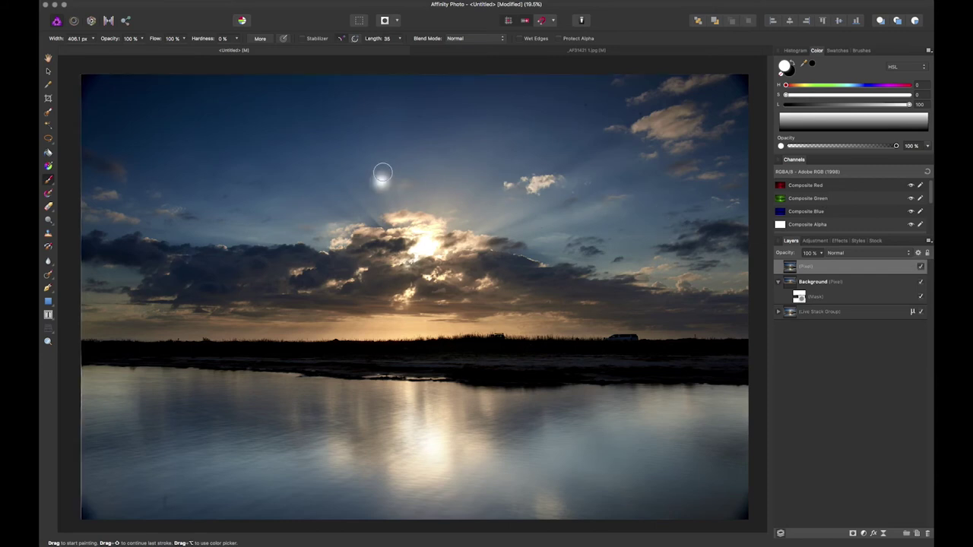
click(49, 276)
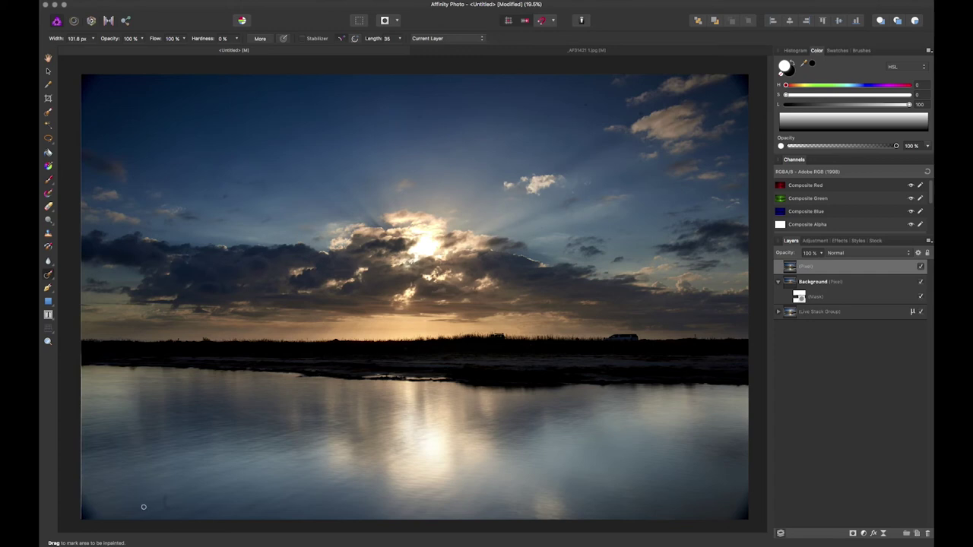
Inpaint two dust spots, then with a larger brush inpaint all four dark corners.
drag(164, 496, 165, 507)
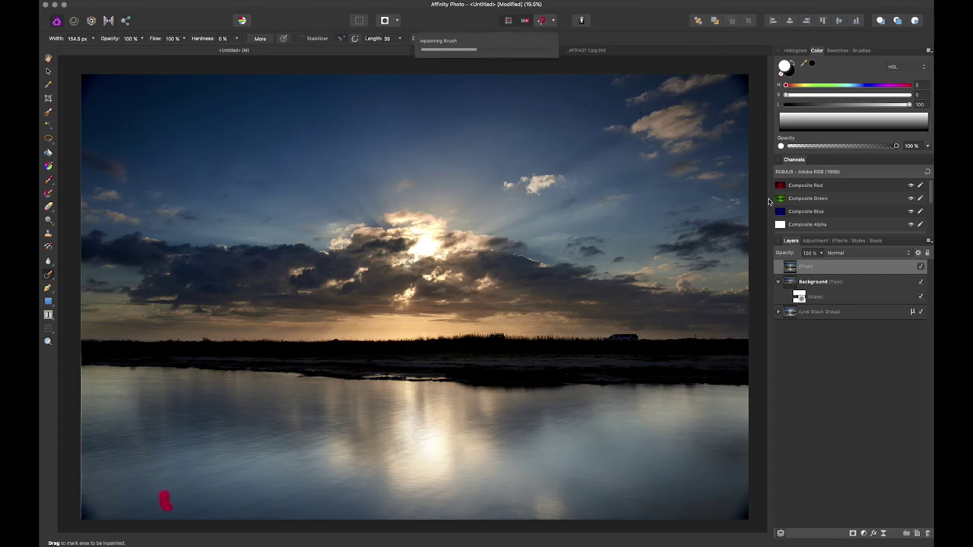
click(583, 106)
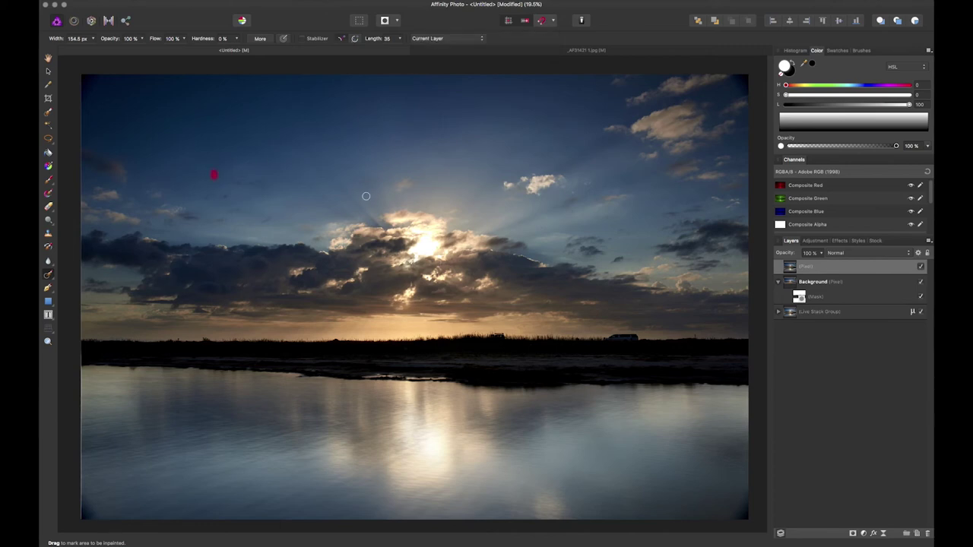
key(bracketright)
key(bracketright)
key(bracketright)
key(bracketright)
key(bracketright)
key(bracketright)
mouse_move(87, 98)
mouse_down()
mouse_move(84, 80)
mouse_move(81, 93)
mouse_move(119, 71)
mouse_move(94, 106)
mouse_move(103, 99)
mouse_move(114, 62)
mouse_up()
mouse_move(738, 78)
mouse_down()
mouse_move(753, 102)
mouse_move(719, 81)
mouse_move(741, 102)
mouse_up()
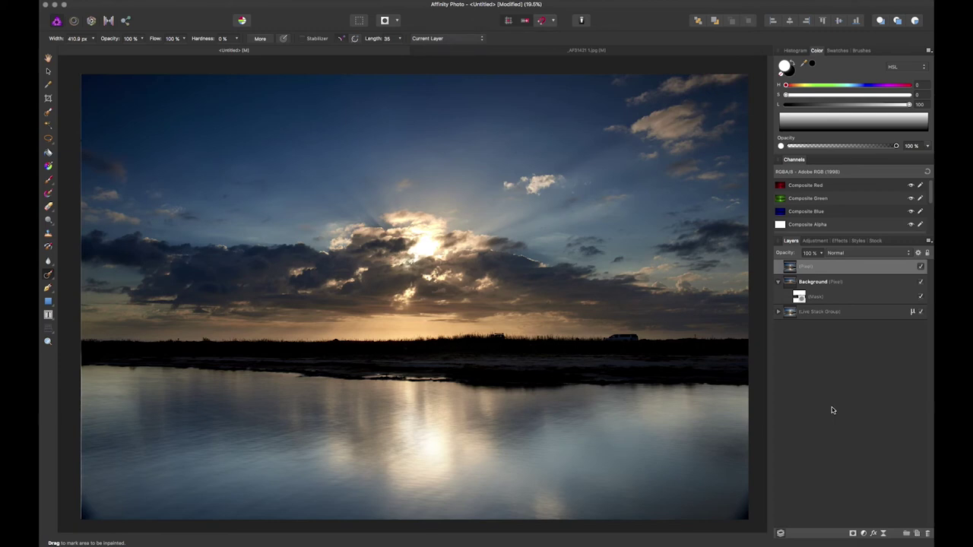
mouse_move(749, 512)
mouse_down()
mouse_move(727, 529)
mouse_move(761, 485)
mouse_move(735, 527)
mouse_move(754, 467)
mouse_move(734, 526)
mouse_up()
mouse_move(101, 512)
mouse_down()
mouse_move(76, 499)
mouse_move(86, 522)
mouse_move(74, 491)
mouse_move(96, 525)
mouse_move(66, 489)
mouse_up()
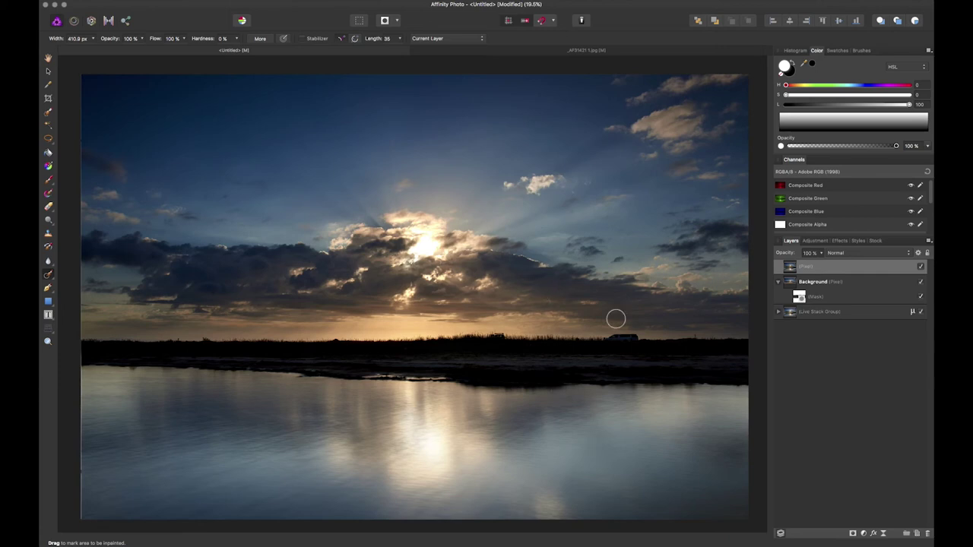
With a smaller Inpainting Brush, remove the dark specks in the central sky and by the top-right clouds.
scroll(621, 238, up, 10)
key(bracketleft)
key(bracketleft)
key(bracketleft)
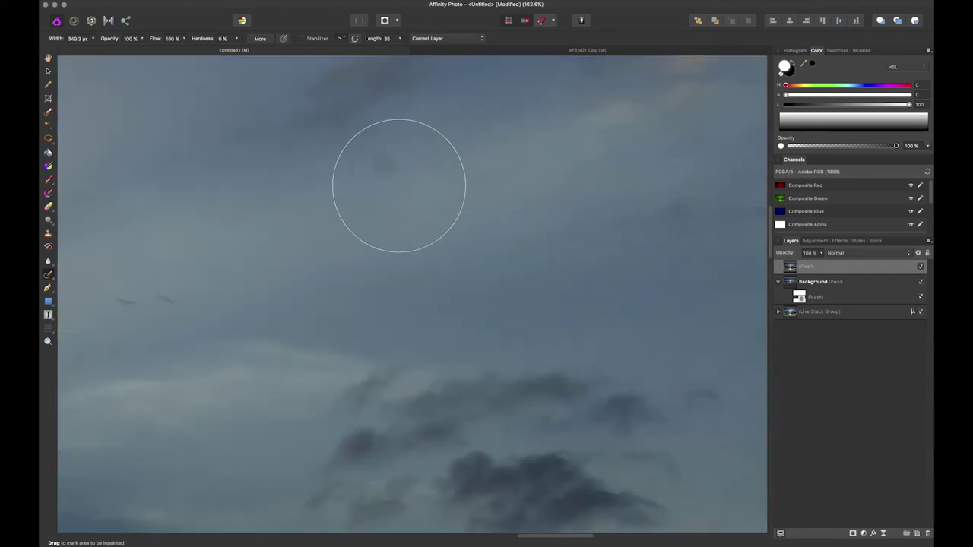
click(388, 167)
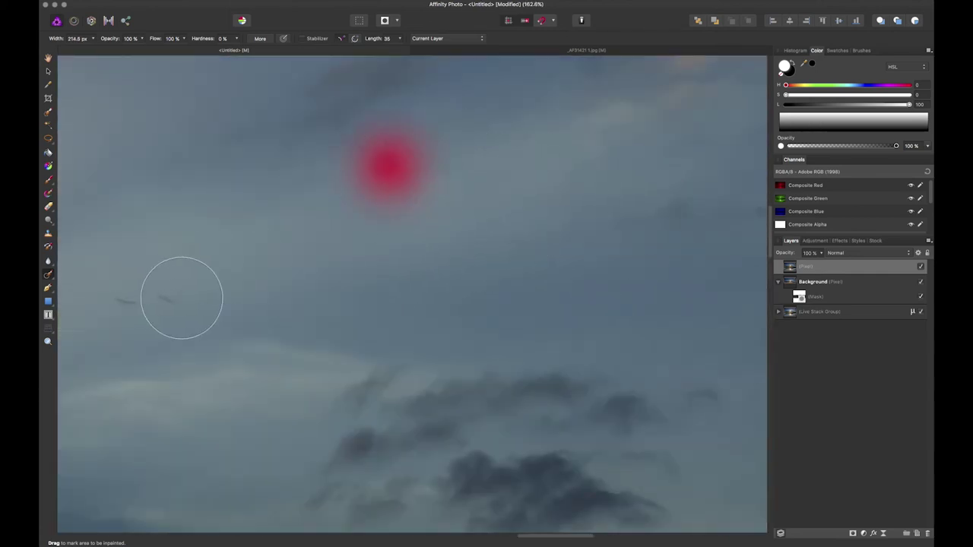
drag(117, 298, 186, 296)
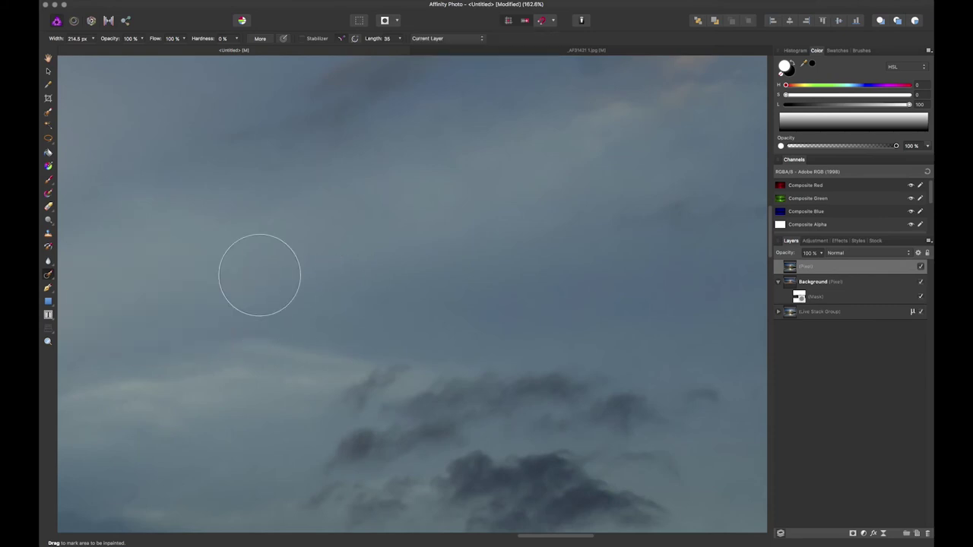
drag(259, 276, 441, 408)
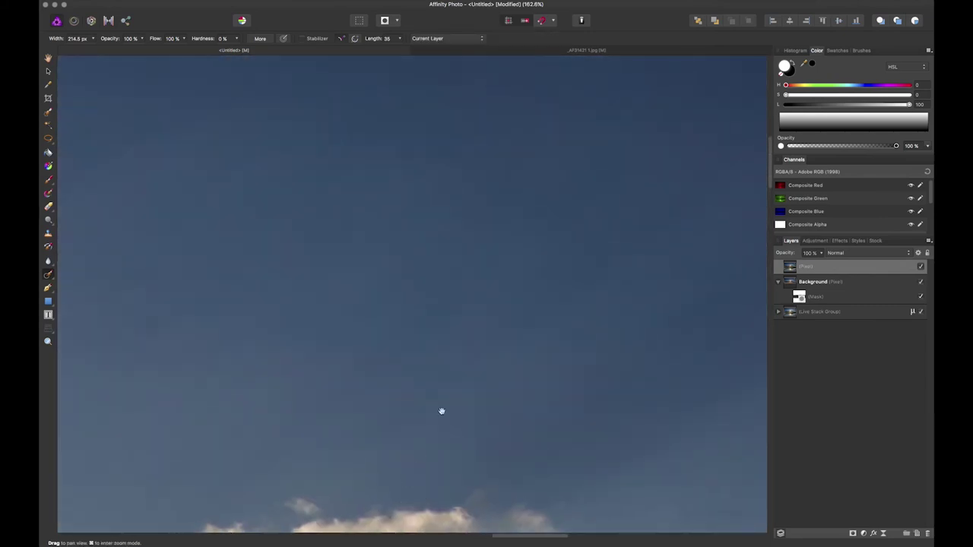
scroll(491, 306, down, 5)
drag(601, 259, 369, 244)
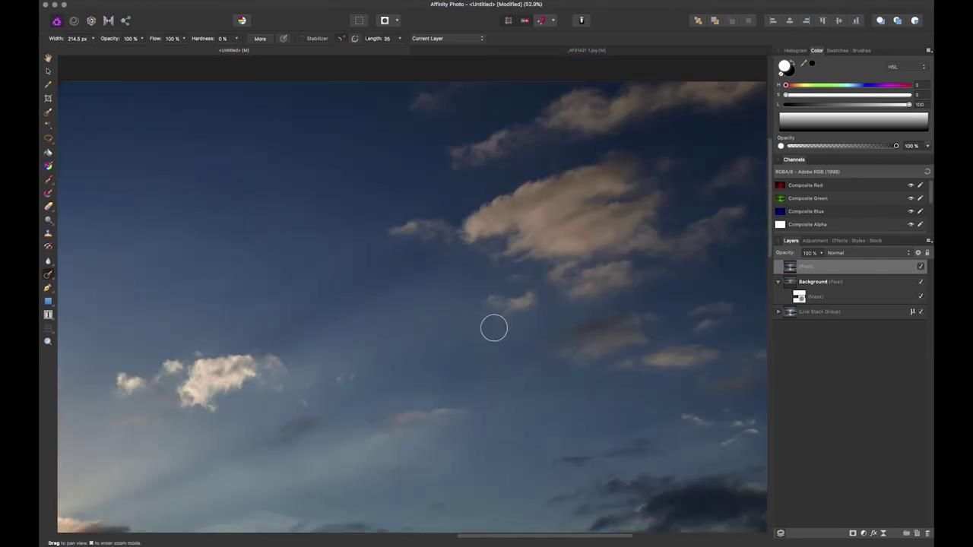
click(437, 304)
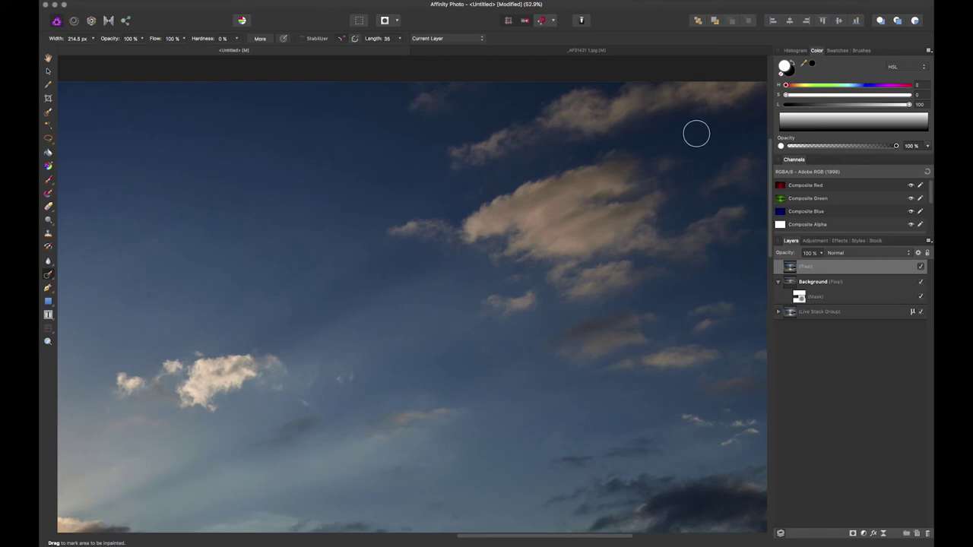
drag(690, 138, 753, 132)
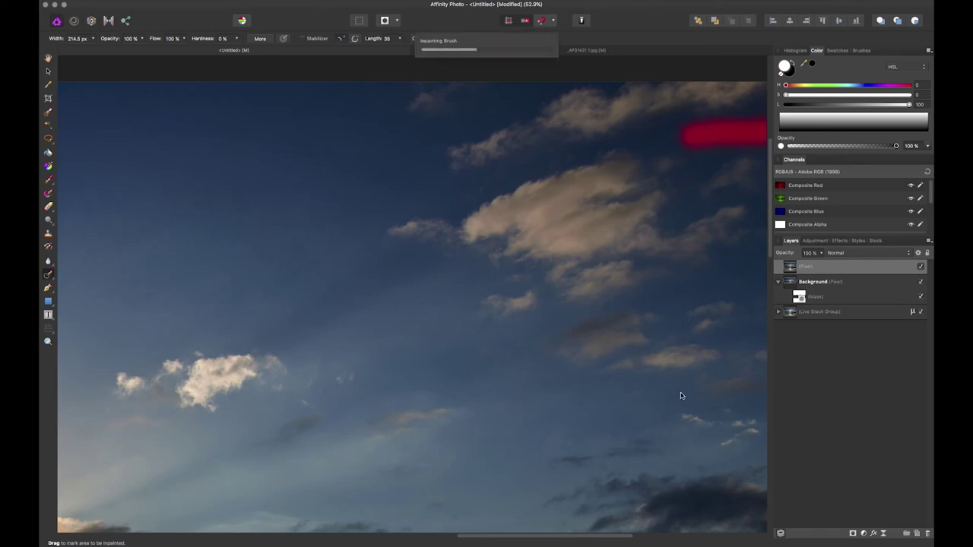
Inpaint the remaining spots in the lower, lower-right and upper sky, then fit the whole photo in view.
drag(616, 426, 560, 158)
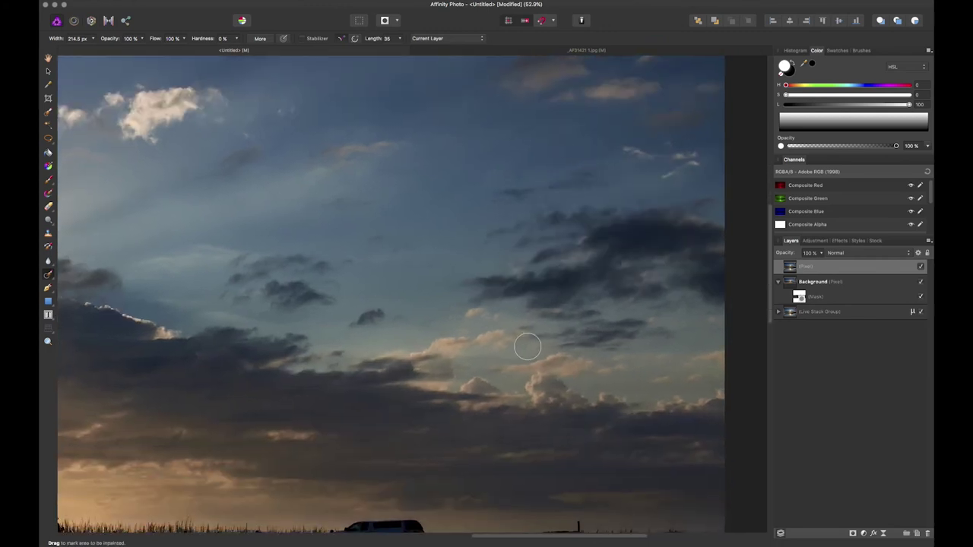
click(302, 168)
click(696, 497)
scroll(586, 438, down, 5)
scroll(624, 443, left, 10)
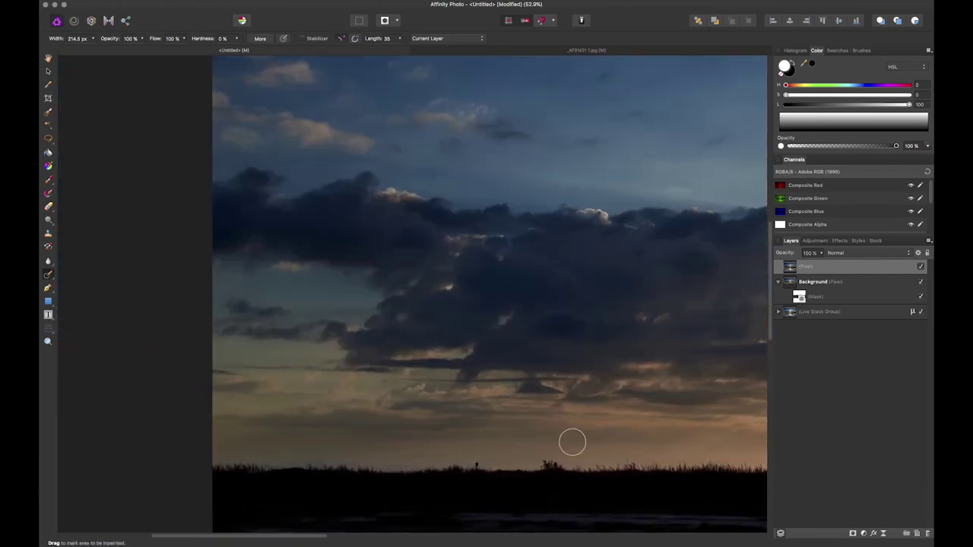
drag(571, 443, 410, 451)
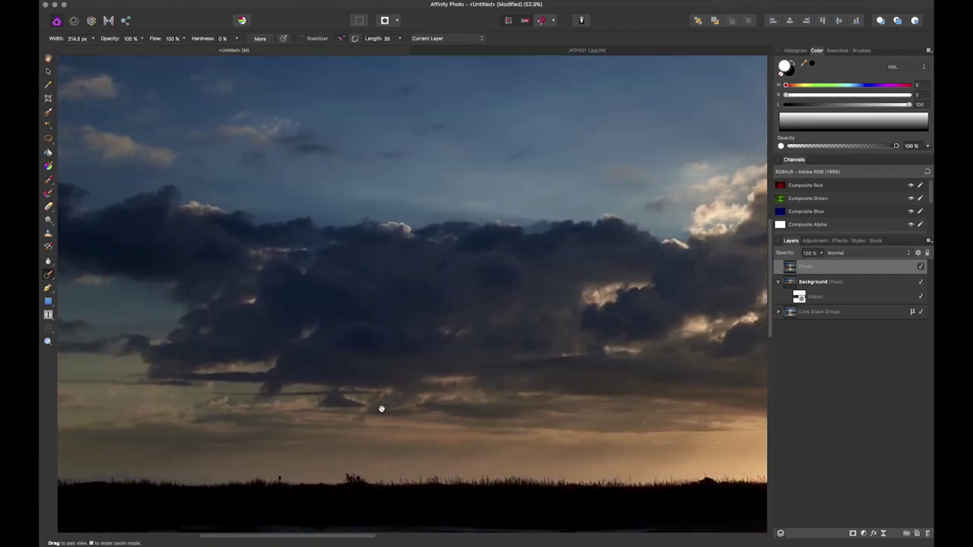
drag(341, 317, 391, 478)
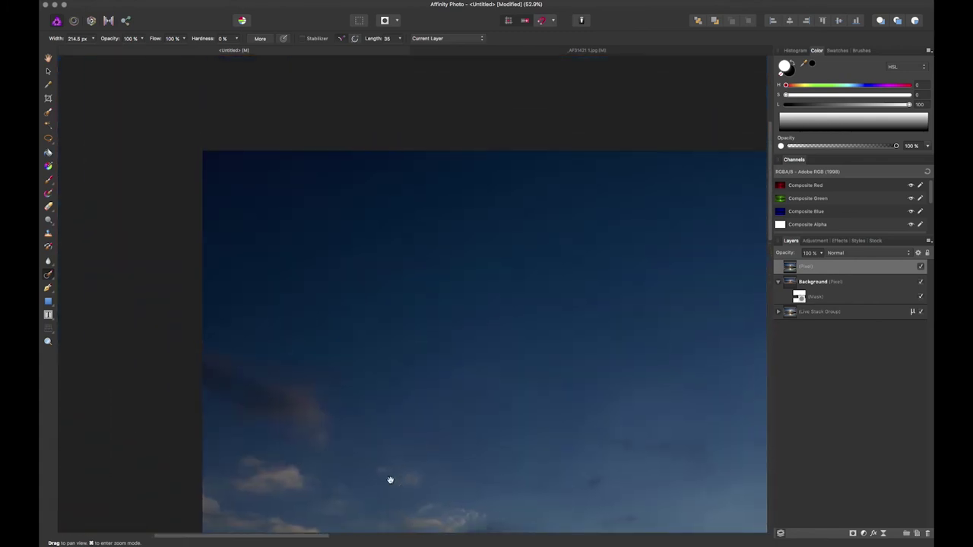
drag(492, 380, 400, 382)
click(384, 317)
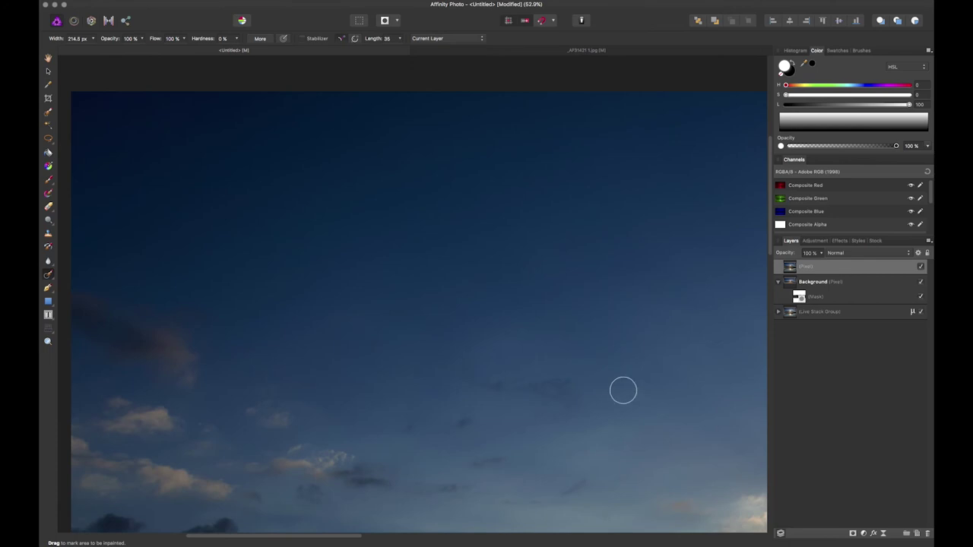
key(space)
drag(629, 388, 371, 202)
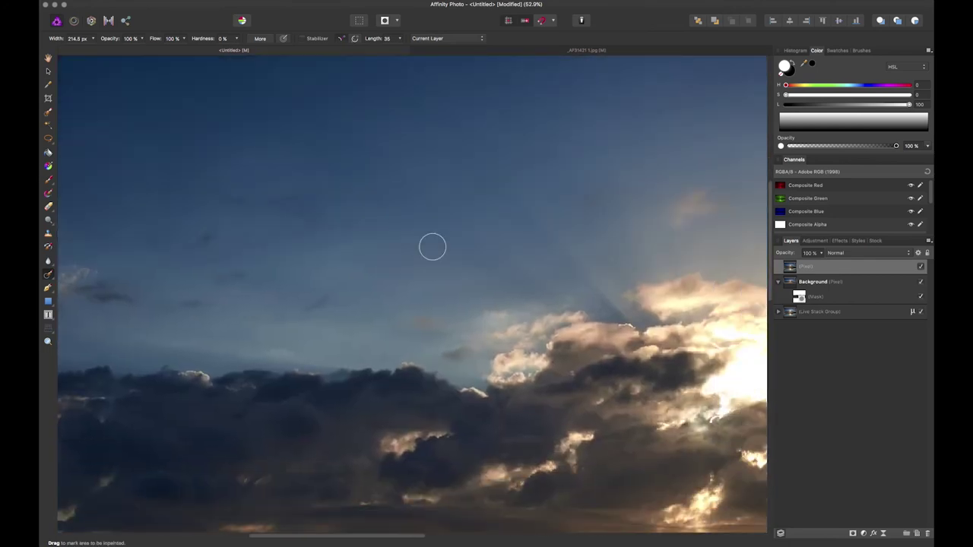
scroll(432, 247, down, 5)
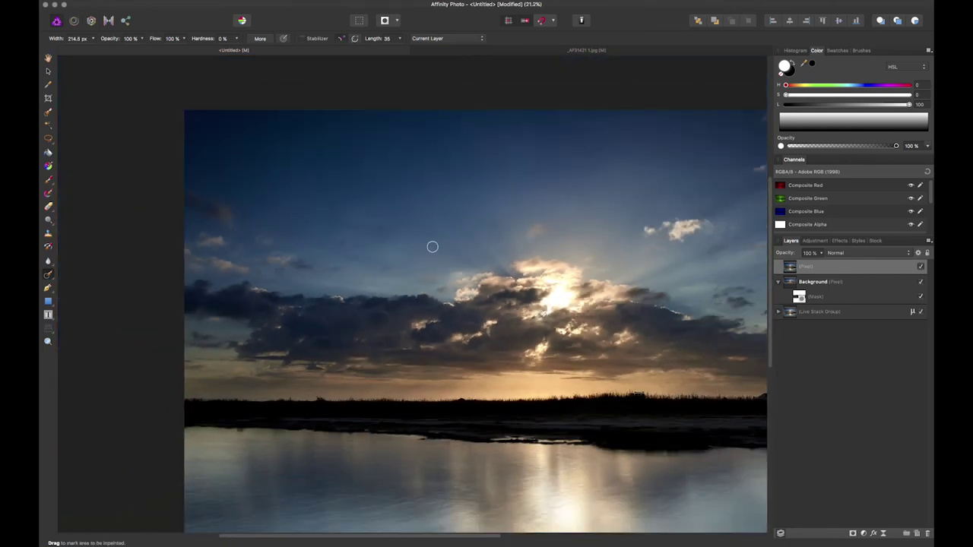
key(super+0)
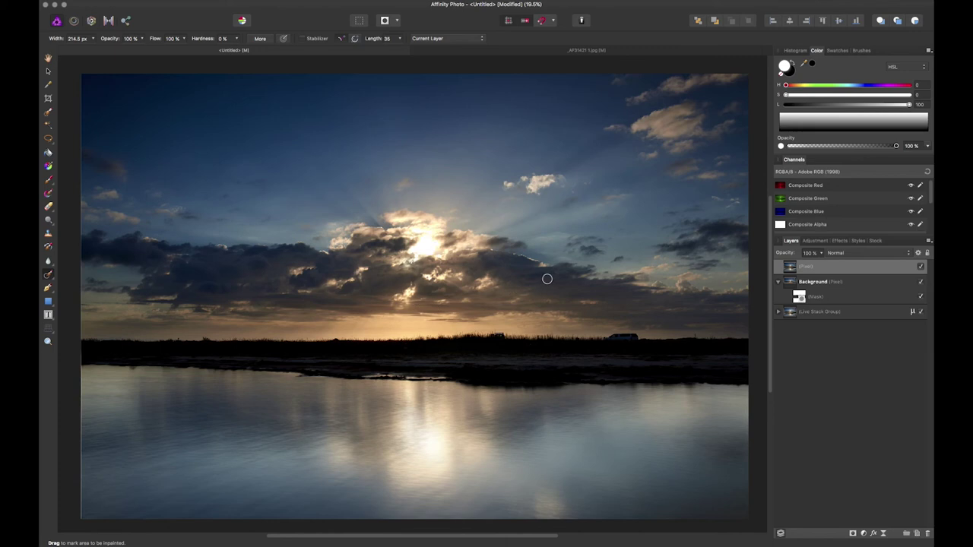
Inpaint the two spots on the lower-right water, then hide and reshow the Pixel layer to compare.
click(646, 466)
click(639, 449)
click(920, 267)
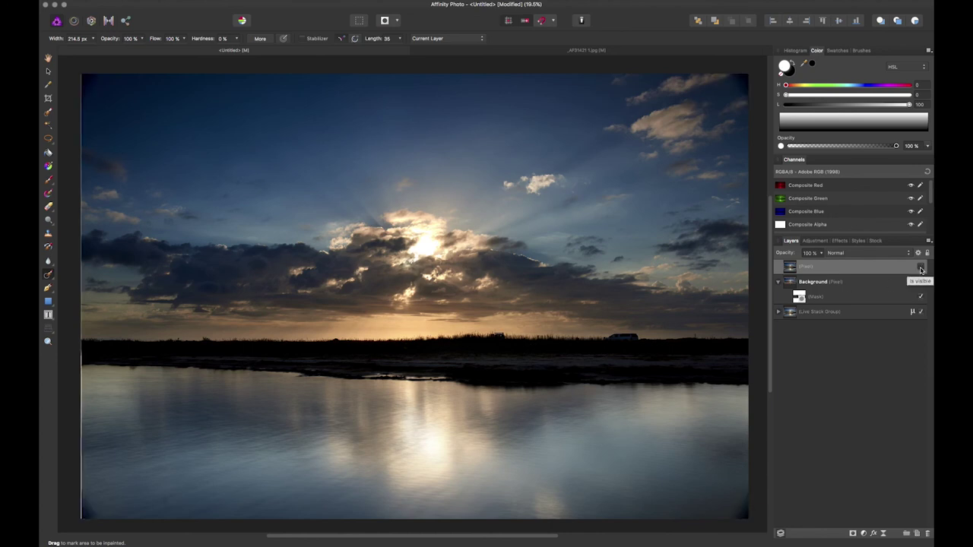
click(921, 268)
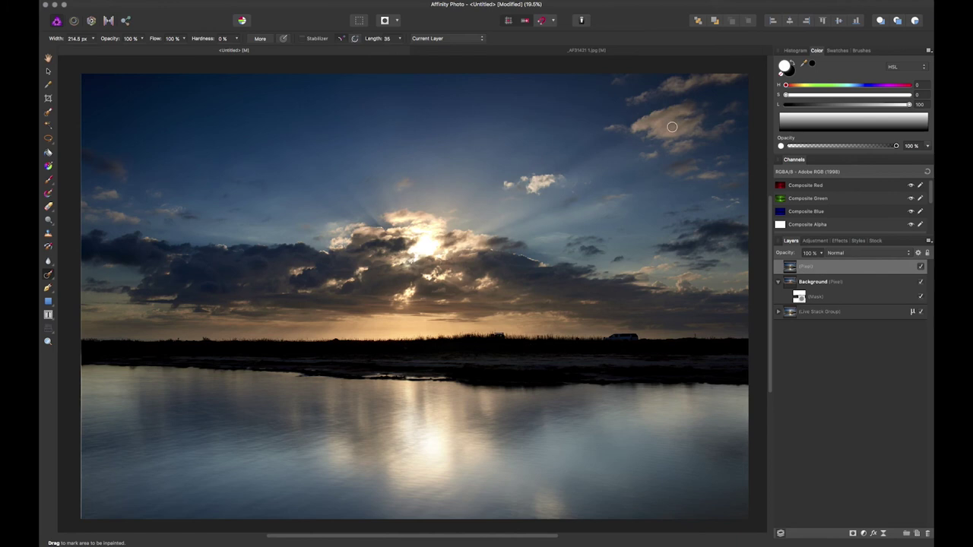
Add a Curves adjustment pulling the shadows down and highlights up, then toggle it to compare.
click(863, 534)
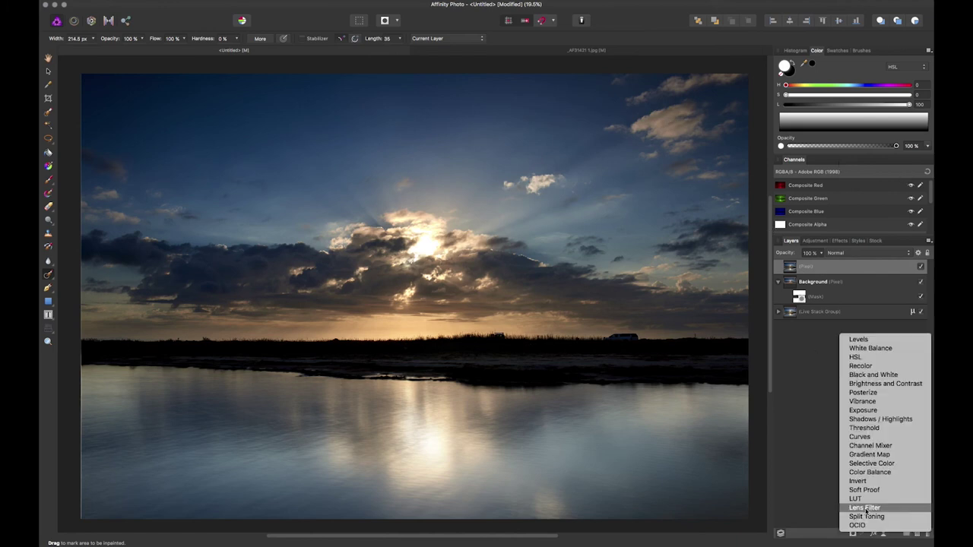
click(866, 437)
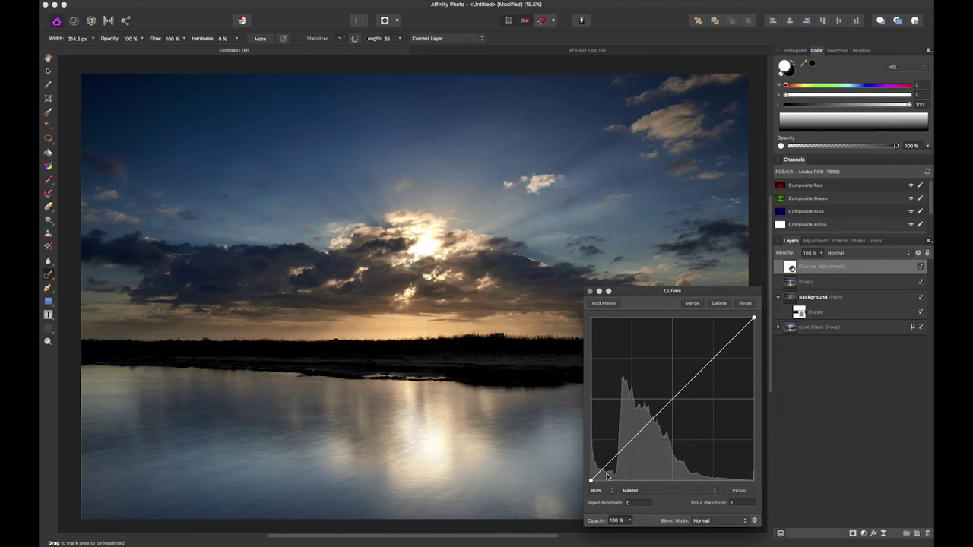
drag(608, 465, 612, 468)
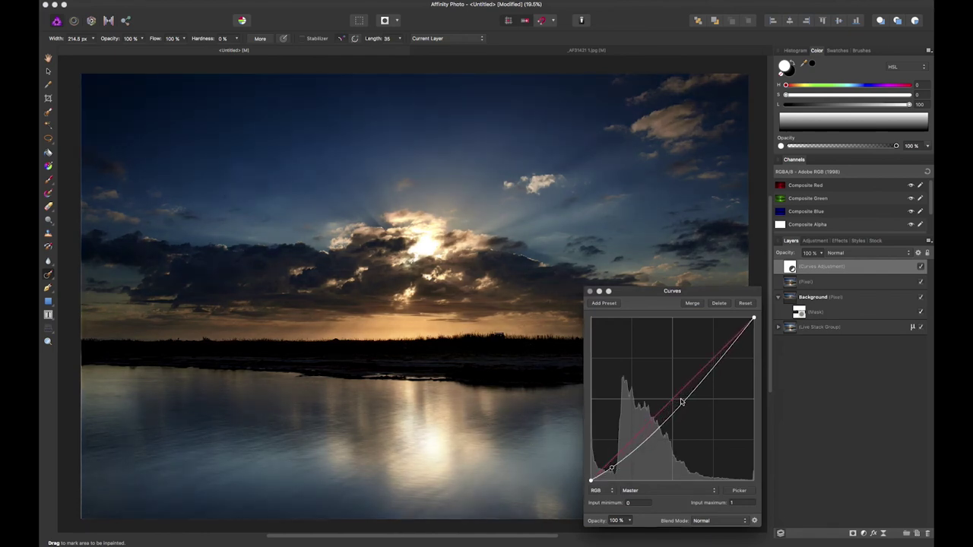
drag(684, 398, 691, 379)
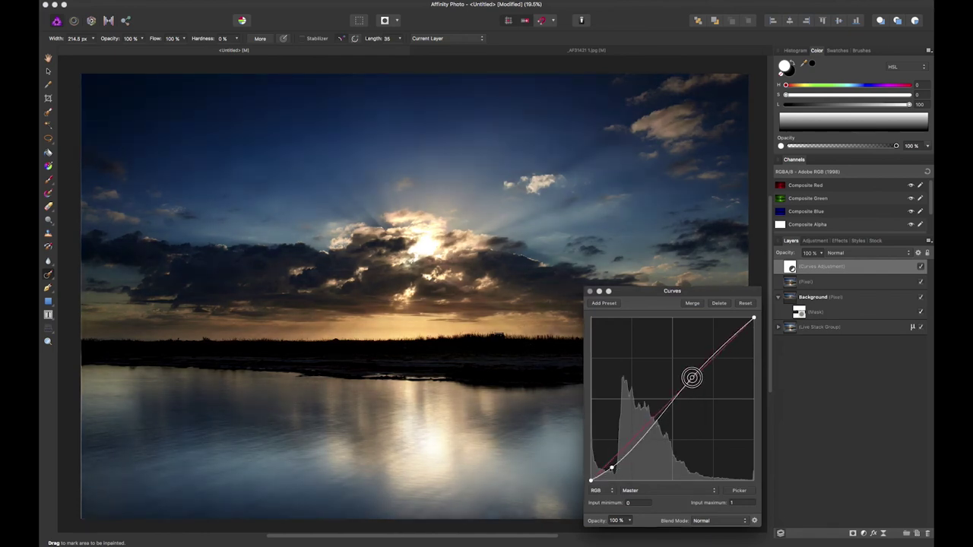
drag(648, 292, 748, 219)
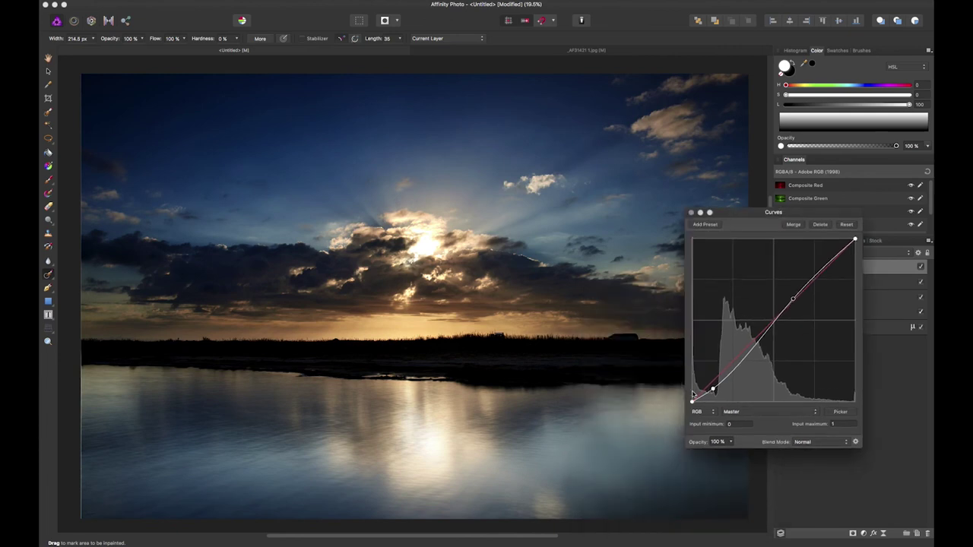
mouse_move(715, 390)
mouse_down()
mouse_move(712, 374)
mouse_move(715, 381)
mouse_up()
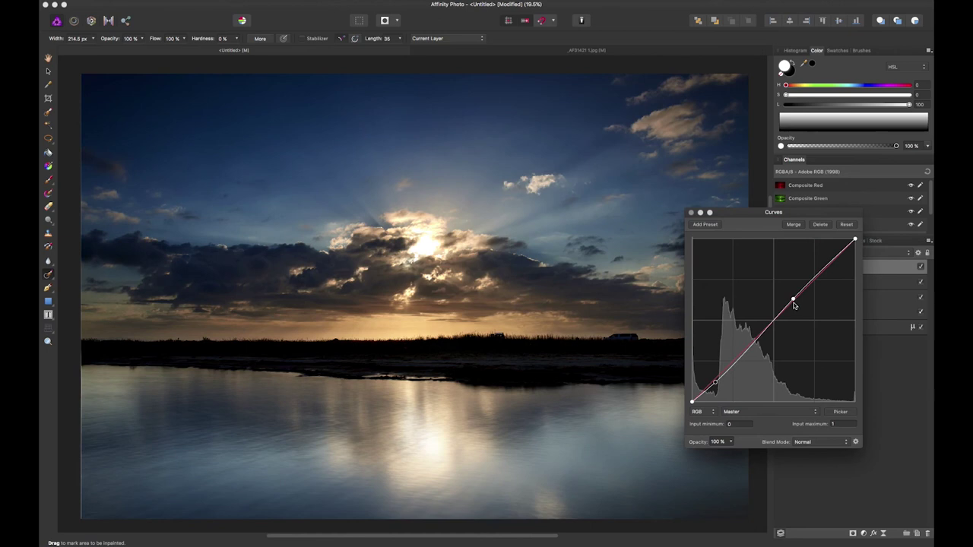
drag(793, 299, 792, 296)
click(691, 213)
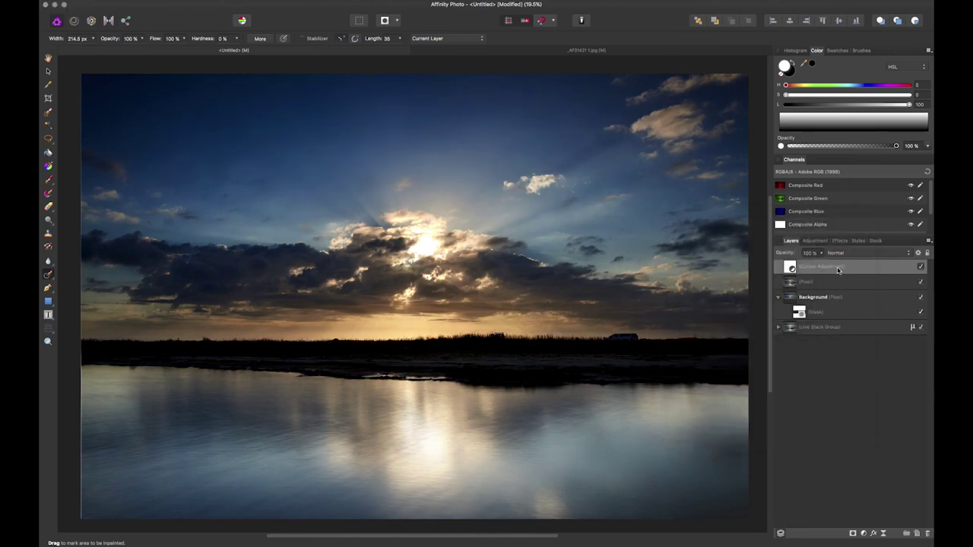
click(921, 267)
click(921, 267)
On the Pixel layer, inpaint the marks along the left horizon, then hide the layer to compare.
click(786, 285)
drag(487, 335, 514, 335)
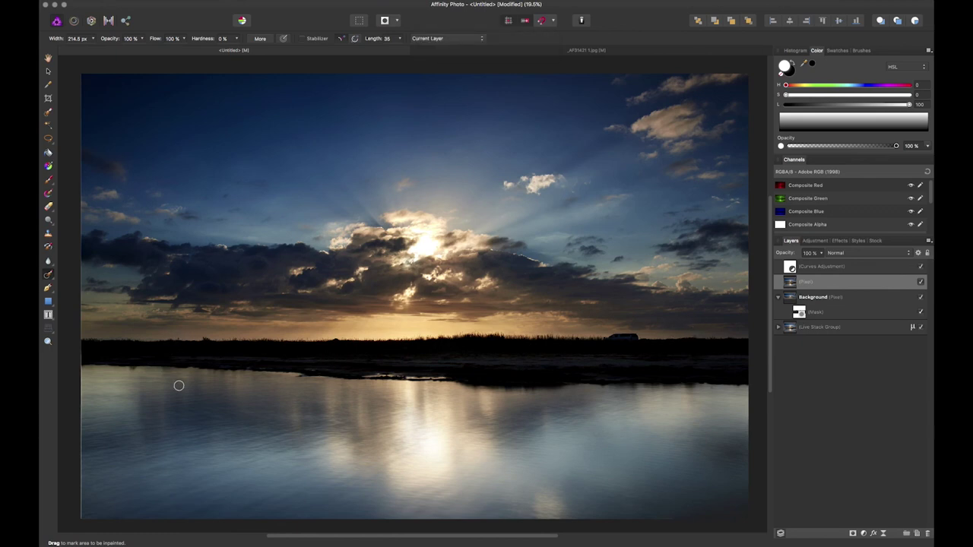
click(178, 339)
click(206, 339)
click(921, 283)
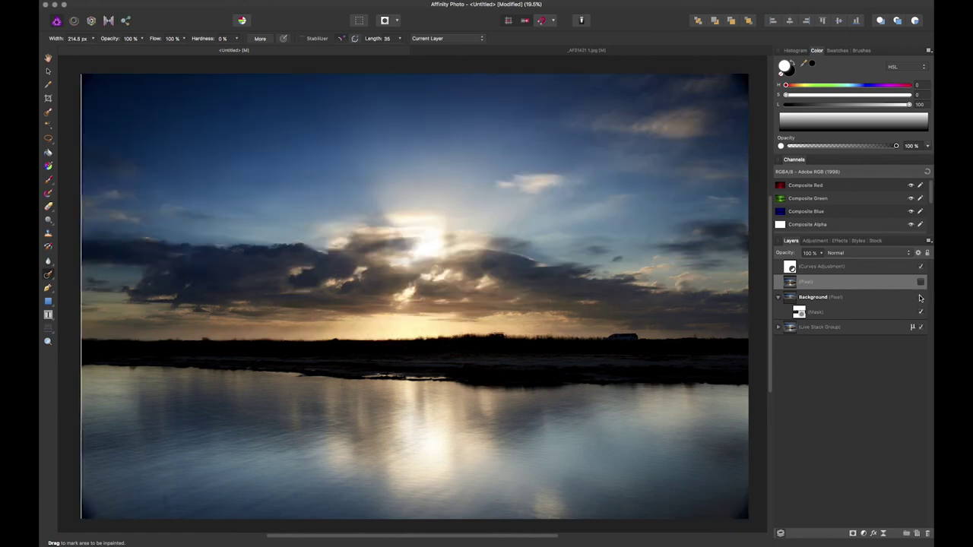
Turn the retouched Pixel layer back on so the edited sunrise composite shows again.
scroll(550, 286, up, 5)
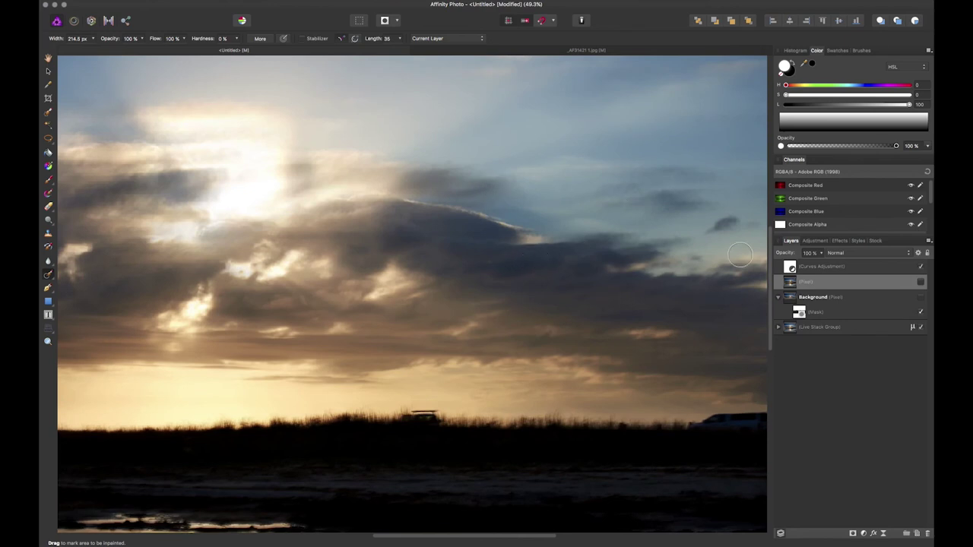
click(921, 283)
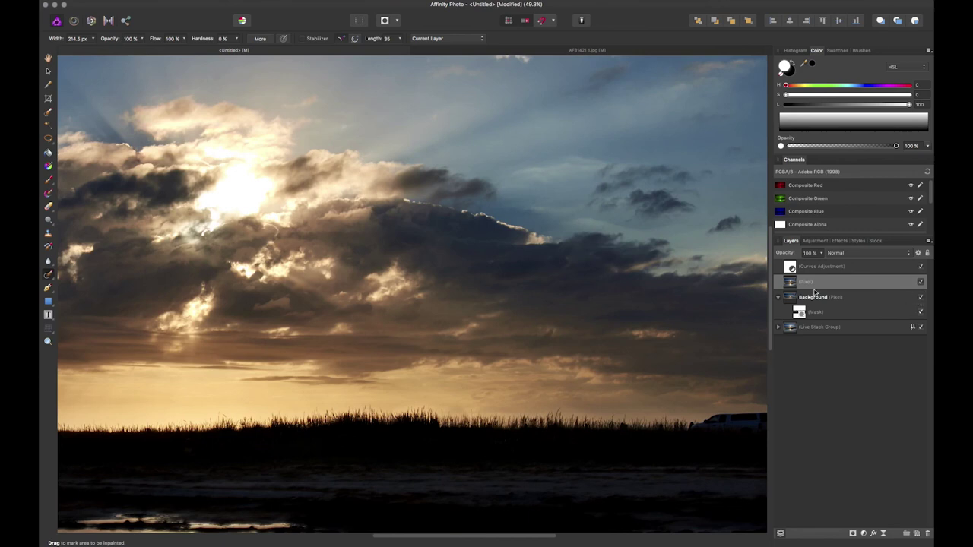
scroll(372, 252, down, 6)
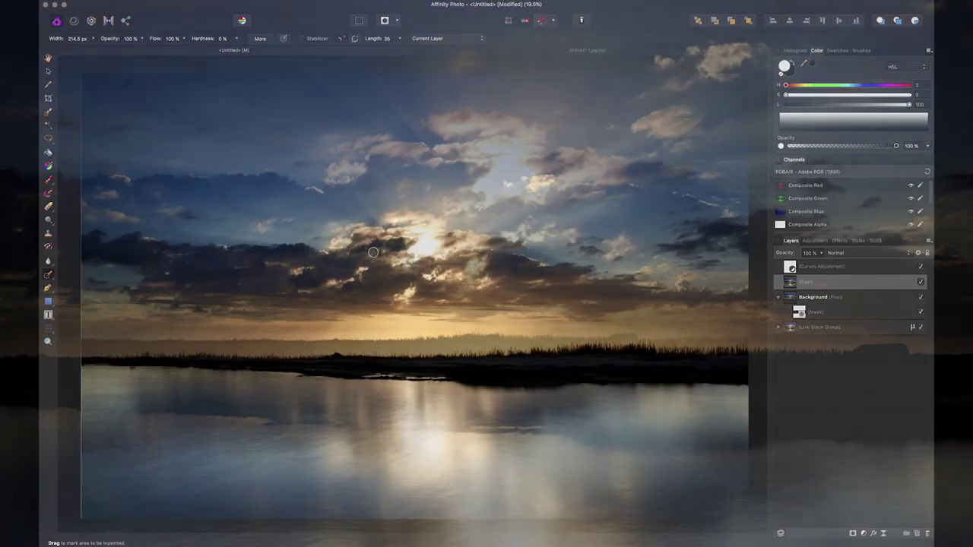